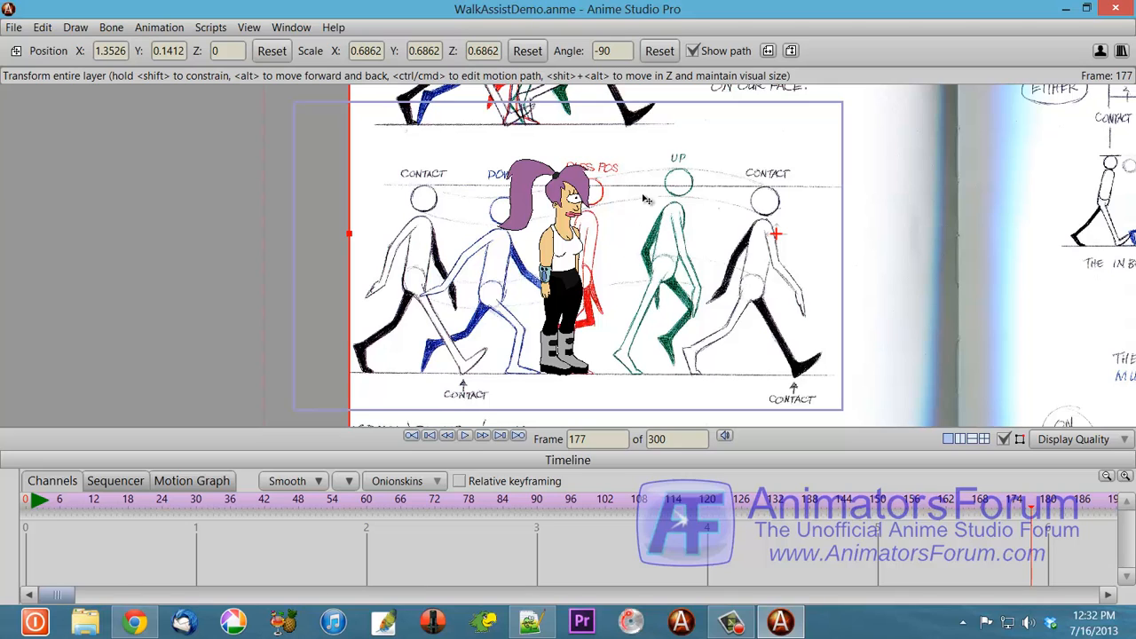
At frame 1, move the walk-cycle reference image so its drawings stand in front of the character.
key(ctrl+shift+Left)
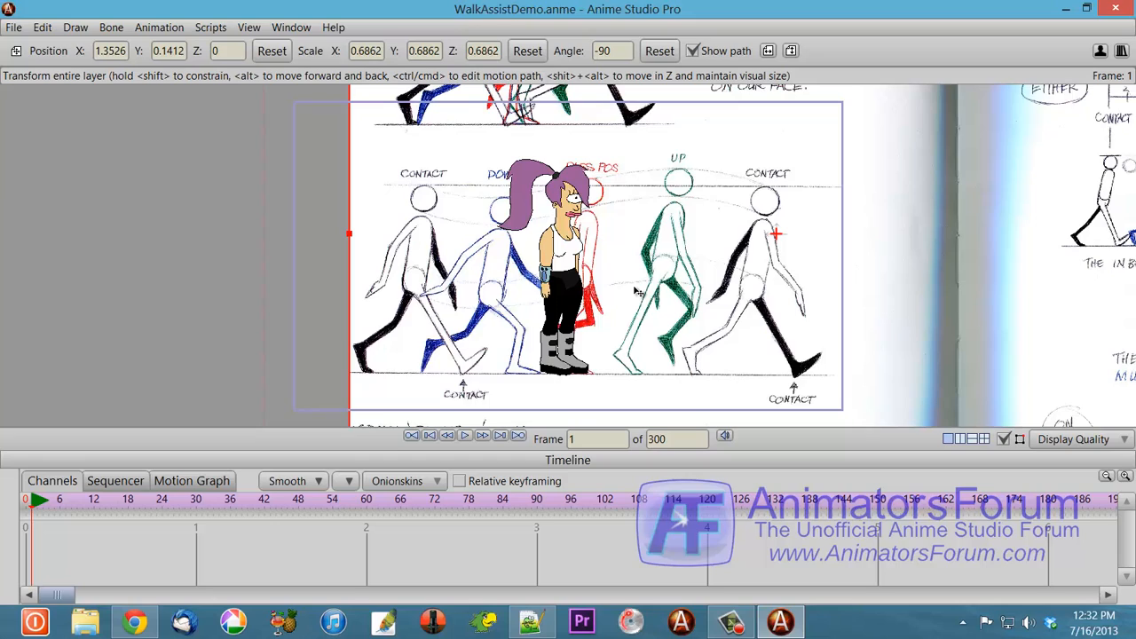
drag(638, 293, 890, 293)
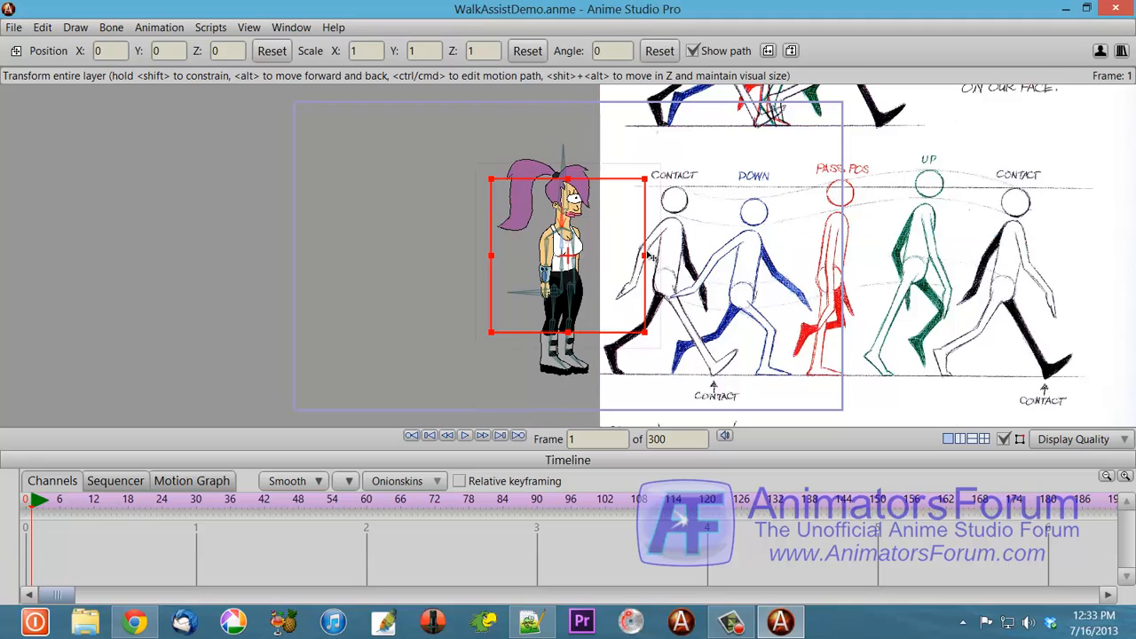
Pose the character's arms and legs in opposing strides at frame 1 to match the reference's first Contact pose.
key(b)
key(w)
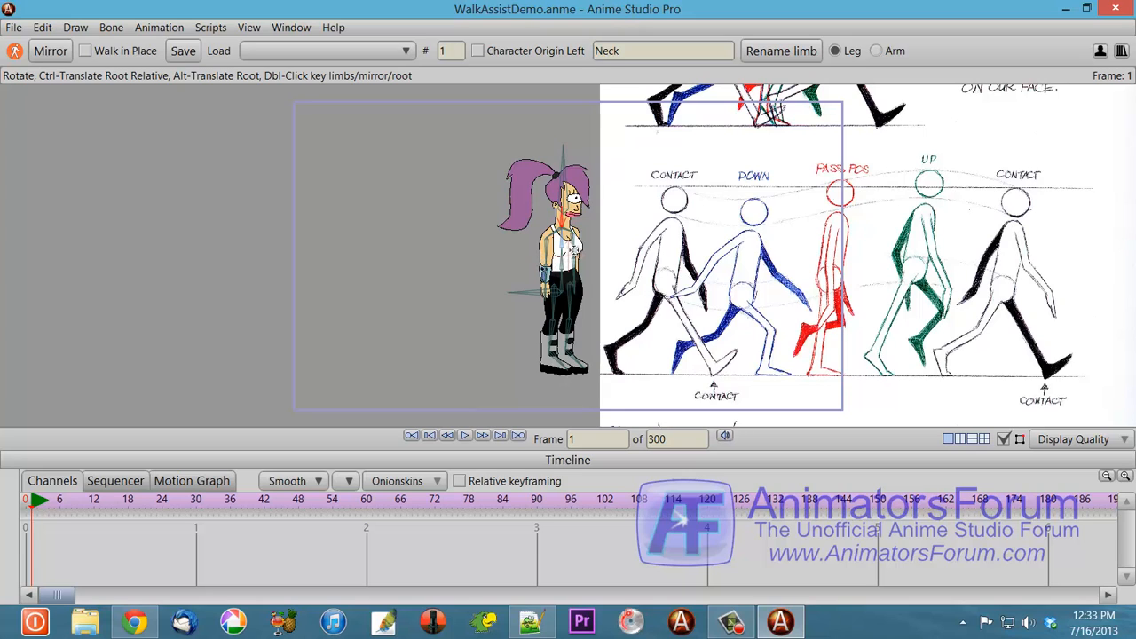
mouse_move(572, 232)
mouse_down()
mouse_move(579, 255)
mouse_move(607, 277)
mouse_up()
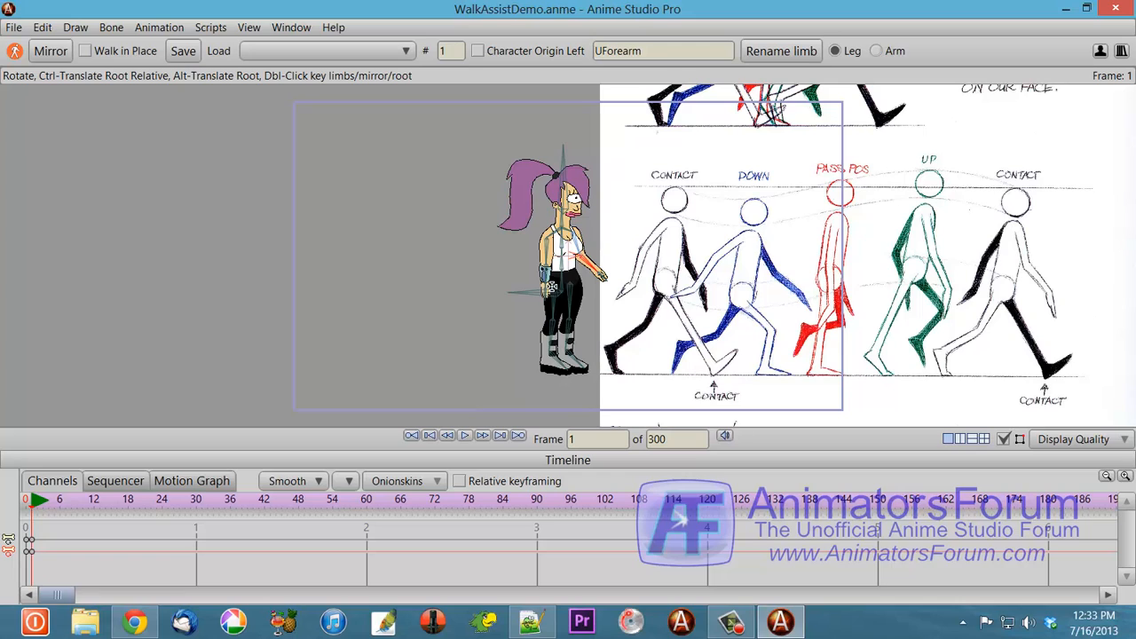
mouse_move(556, 300)
mouse_down()
mouse_move(579, 299)
mouse_move(533, 328)
mouse_move(538, 363)
mouse_move(527, 365)
mouse_up()
click(527, 364)
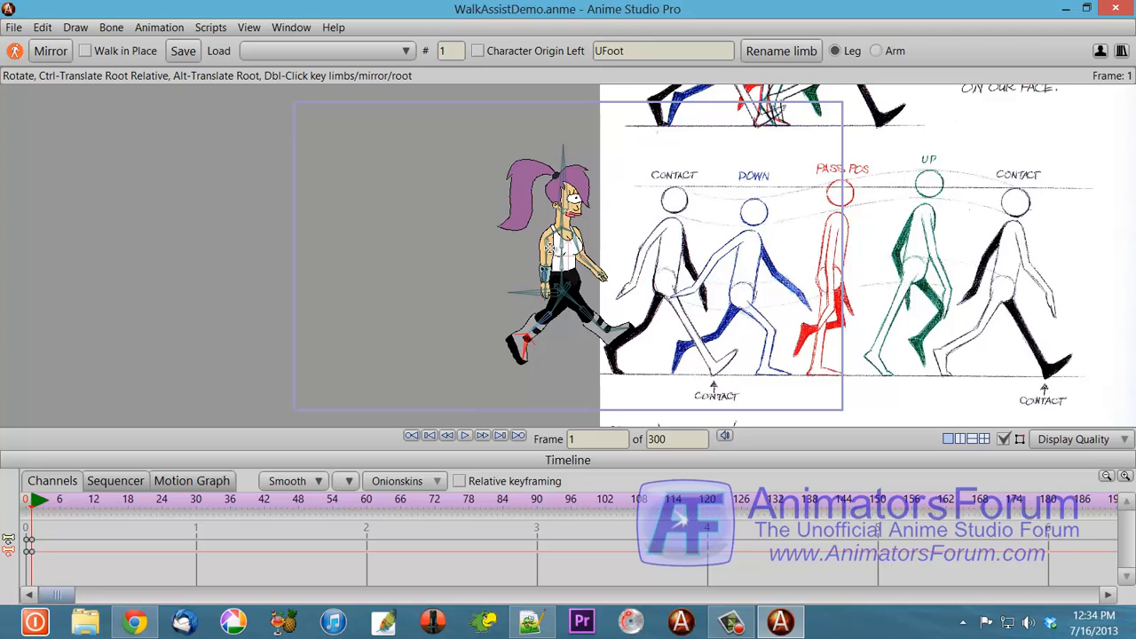
drag(550, 250, 525, 274)
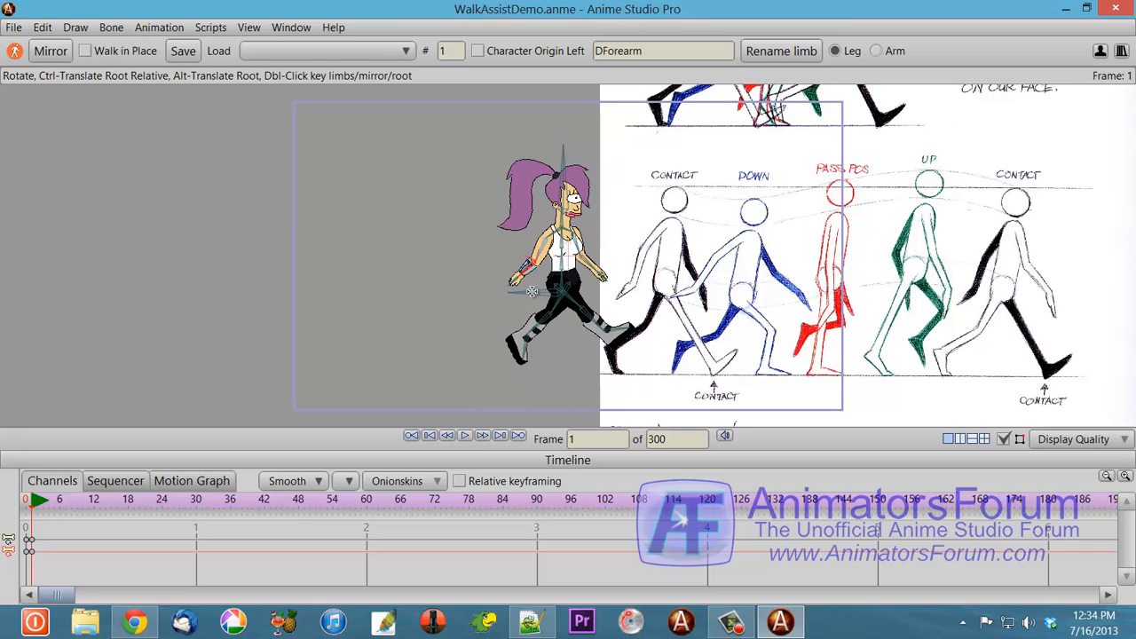
Lower the character's root bone to bring the feet to the ground line, and rotate the back thigh slightly further back.
drag(532, 292, 530, 313)
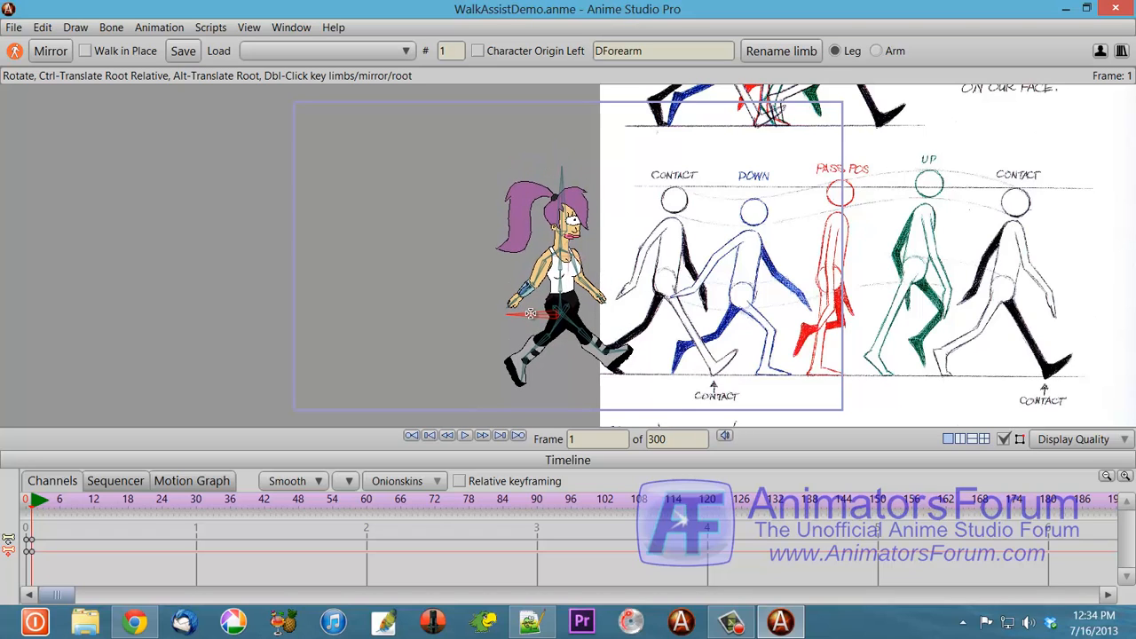
click(529, 315)
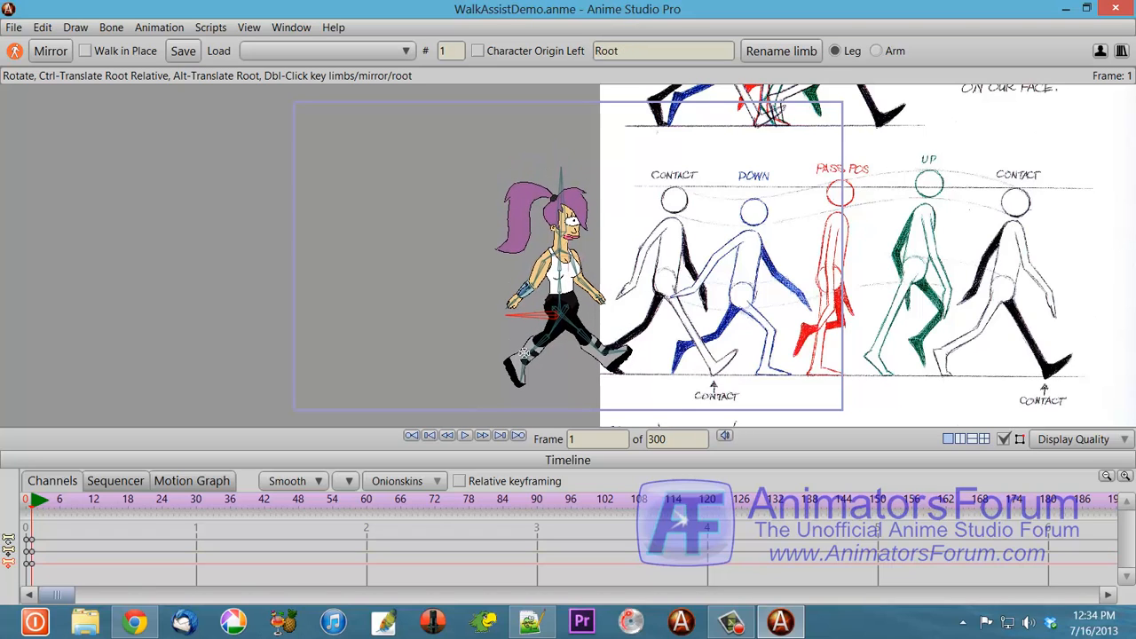
mouse_move(547, 340)
mouse_down()
mouse_move(553, 327)
mouse_move(540, 340)
mouse_up()
click(535, 343)
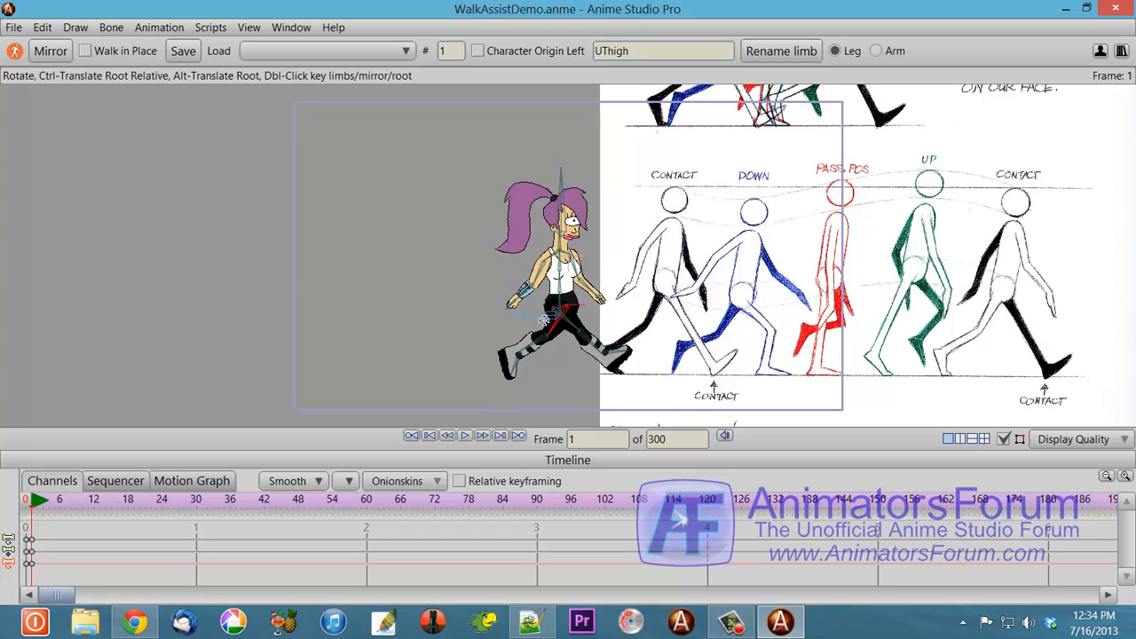
Enable outline-only onion skins and set an onion skin marker at frame 1.
click(401, 483)
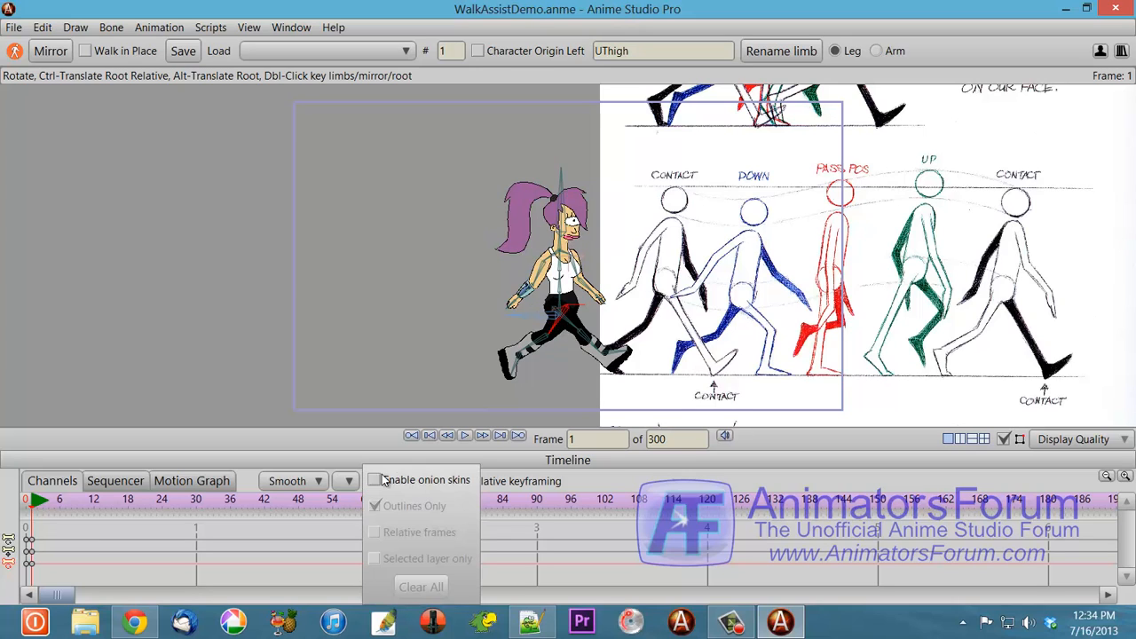
click(381, 480)
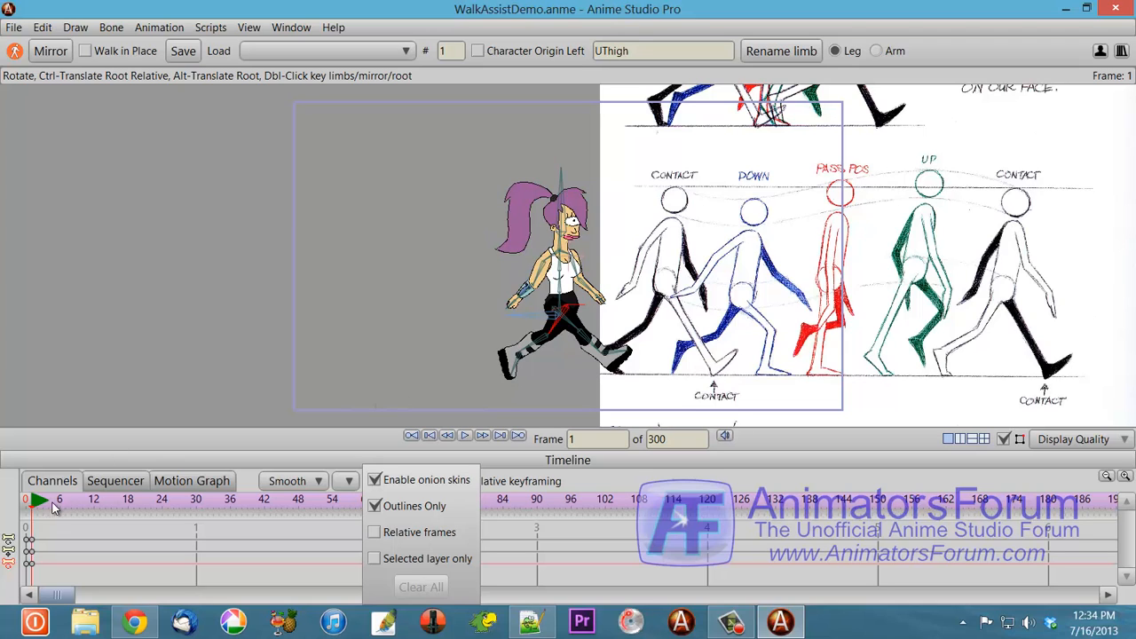
click(33, 524)
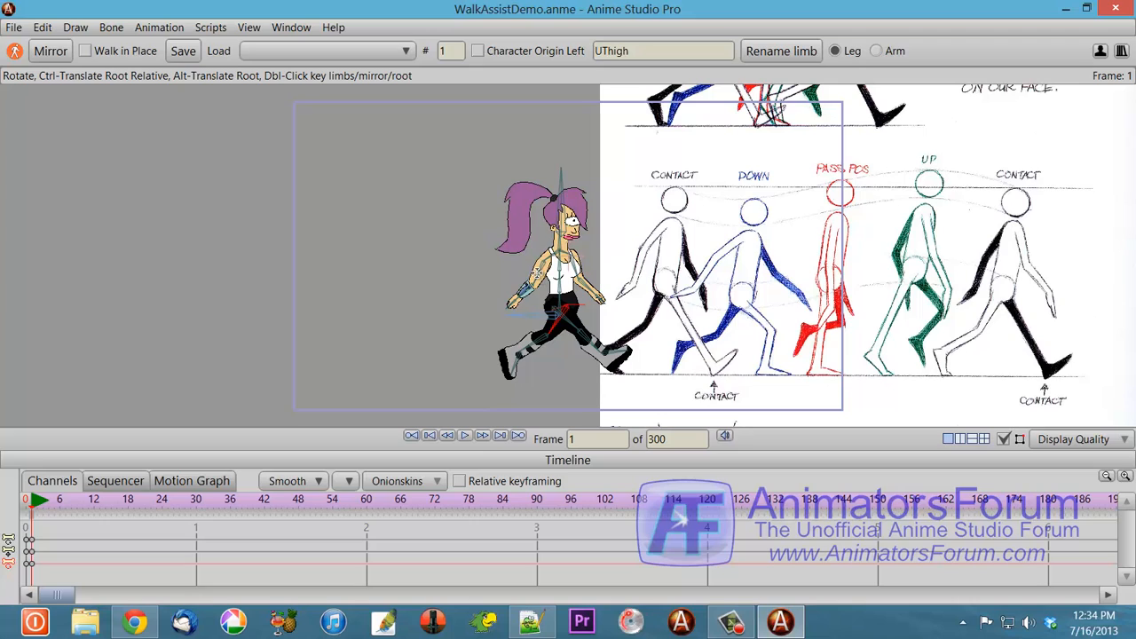
Key the arm and leg limbs of the contact pose at frame 1.
double_click(536, 273)
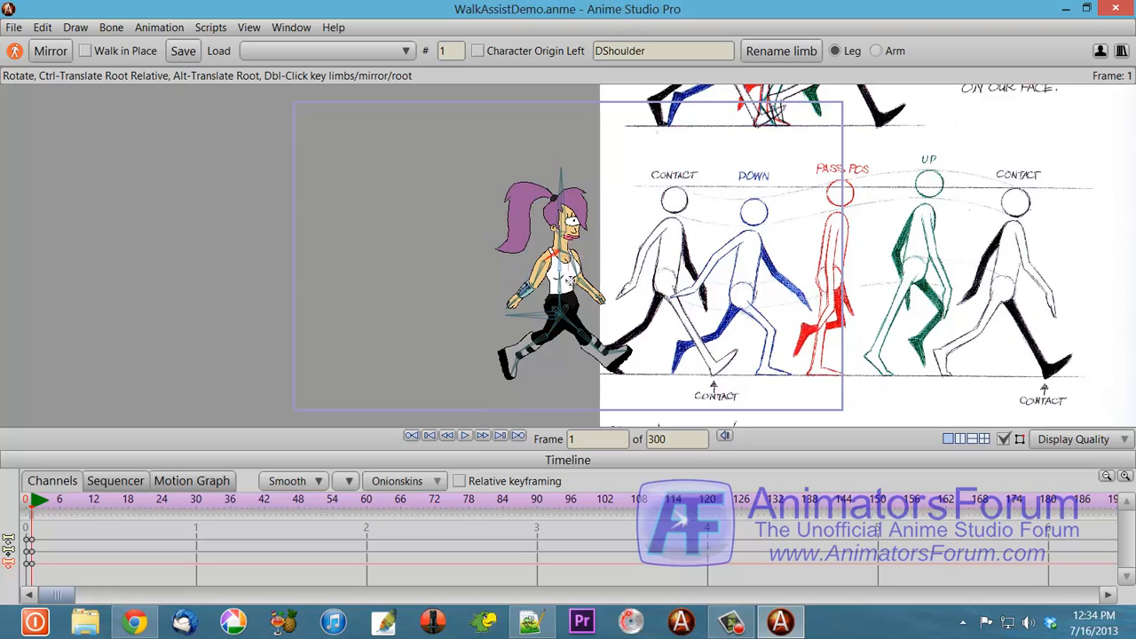
click(551, 329)
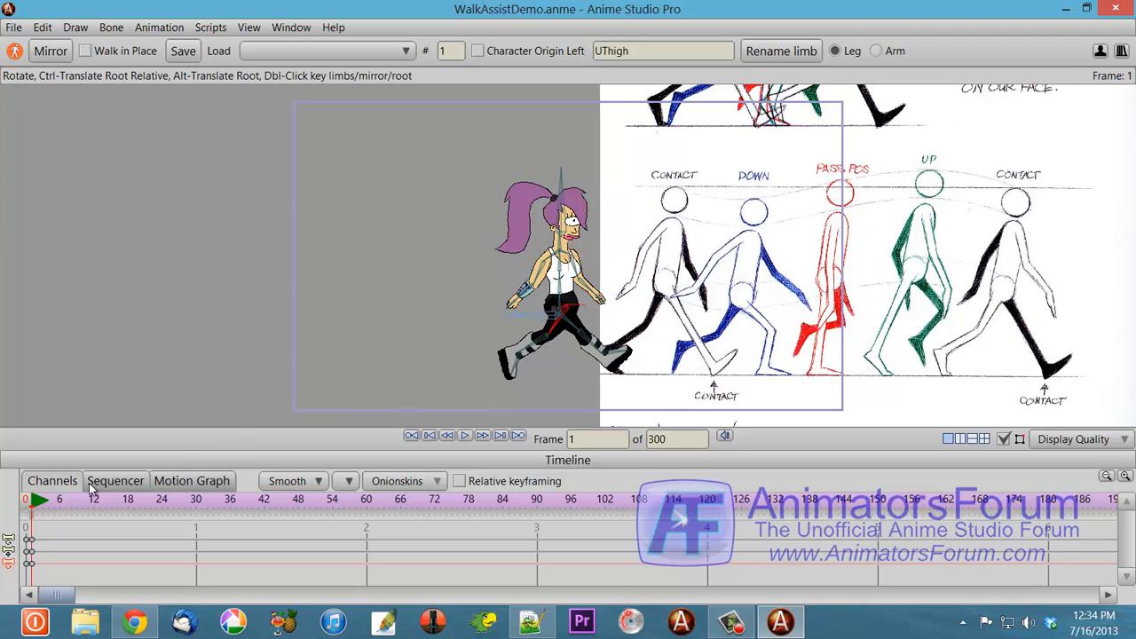
At frame 5, bend the front leg and plant its foot flat to match the reference's Down pose.
key(ctrl+Right)
key(ctrl+Right)
key(ctrl+Right)
key(ctrl+Right)
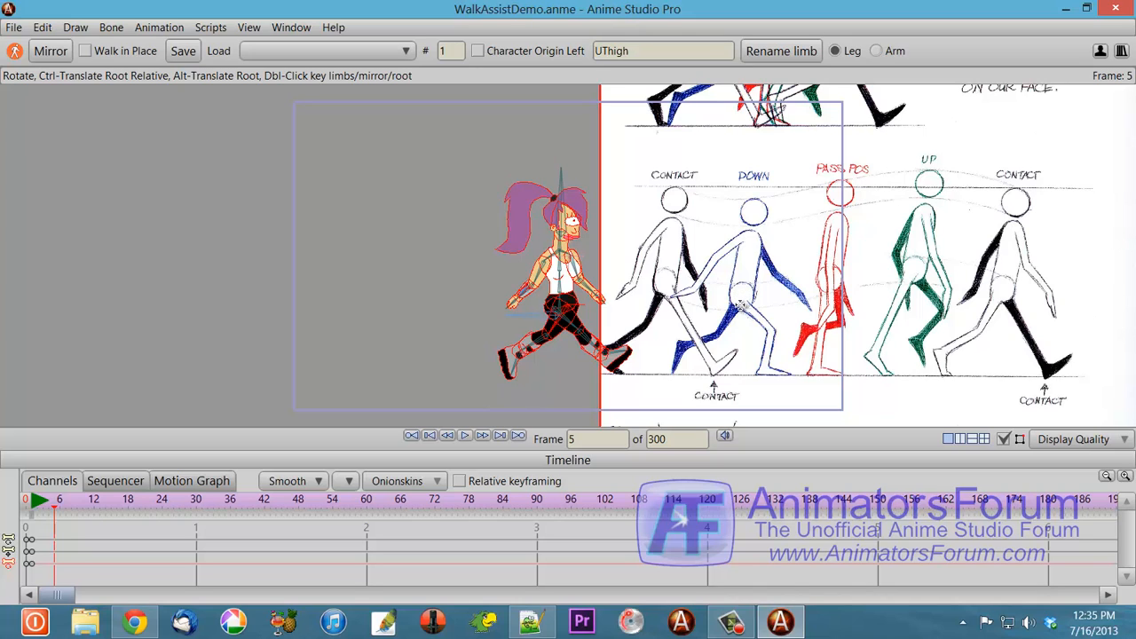
click(568, 325)
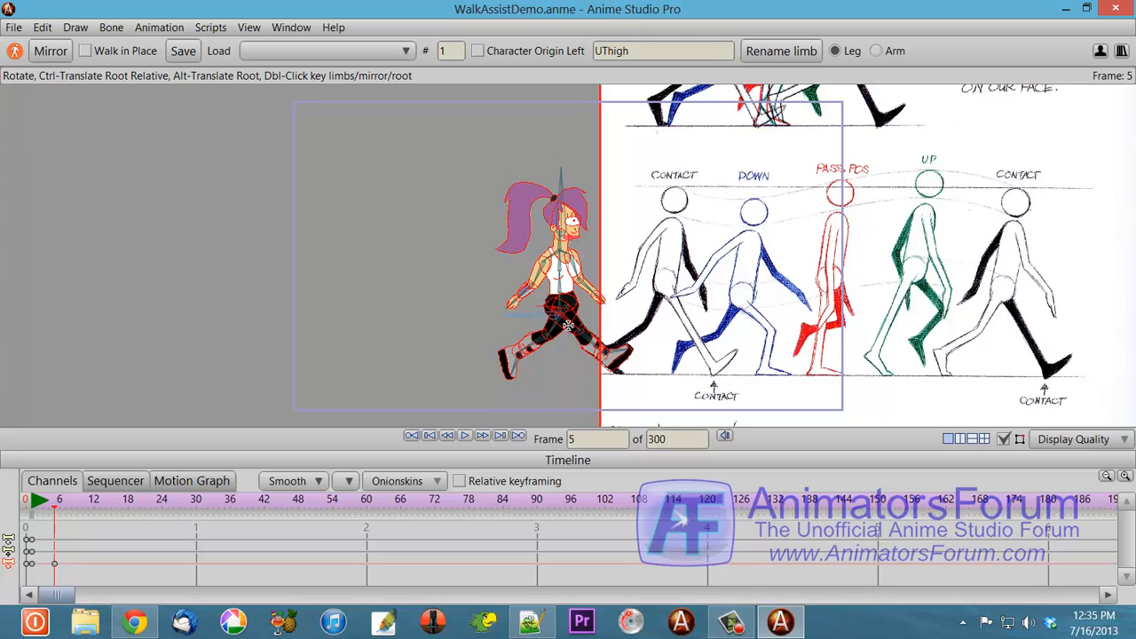
mouse_move(568, 326)
mouse_down()
mouse_move(573, 318)
mouse_move(601, 337)
mouse_move(578, 361)
mouse_move(573, 322)
mouse_move(583, 334)
mouse_up()
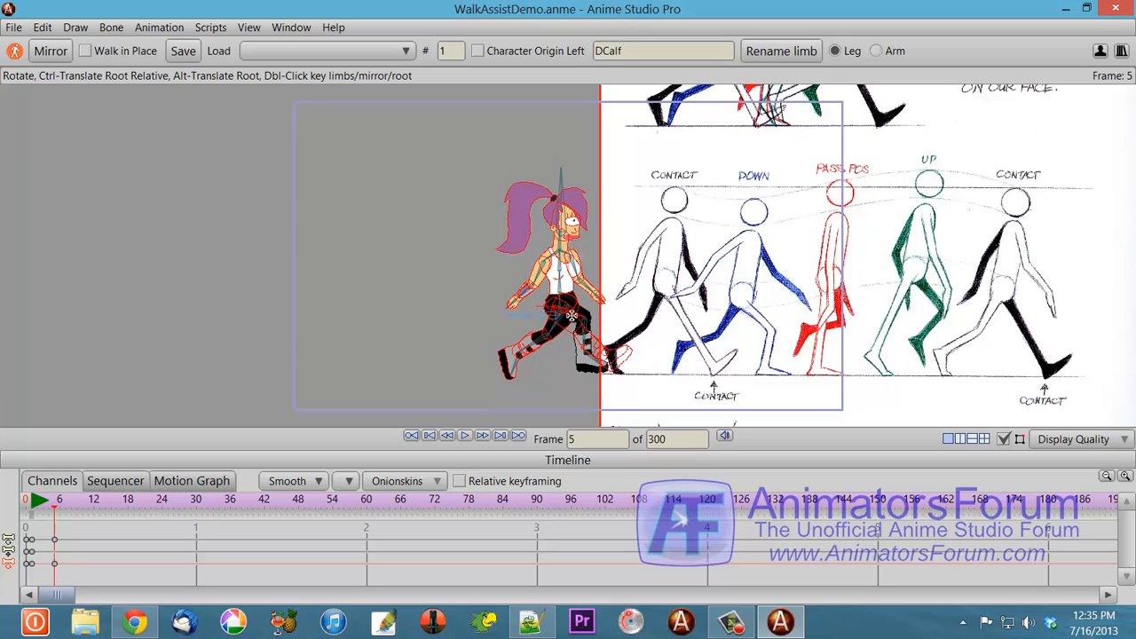
click(577, 321)
click(599, 366)
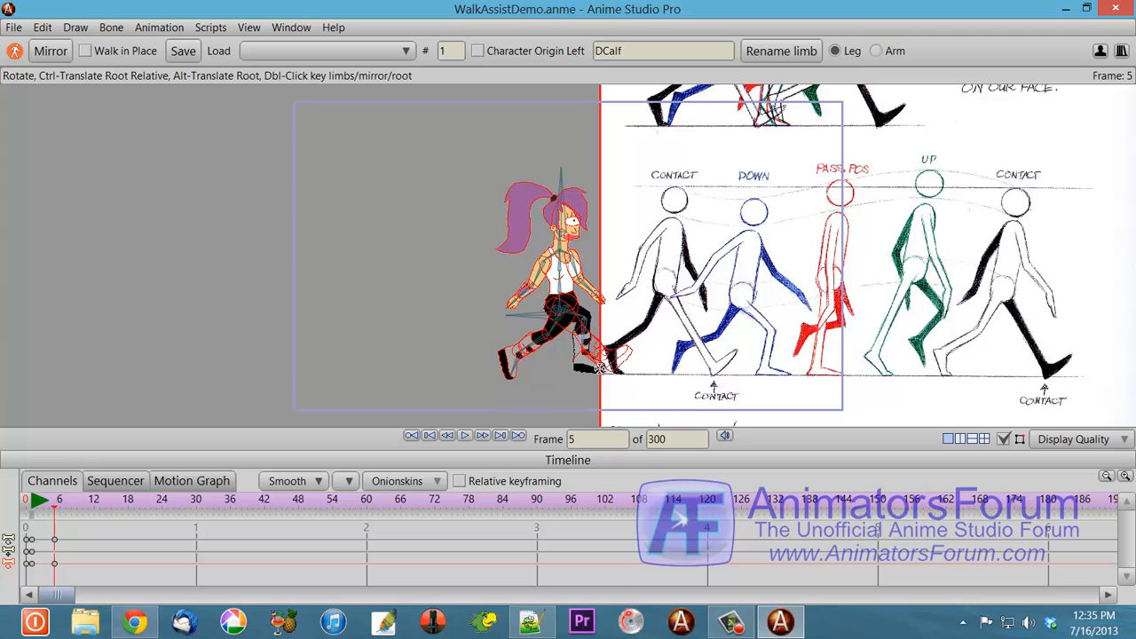
click(600, 366)
Raise and bend the back leg behind the character at frame 5, including the calf and foot.
drag(550, 331, 497, 353)
click(515, 343)
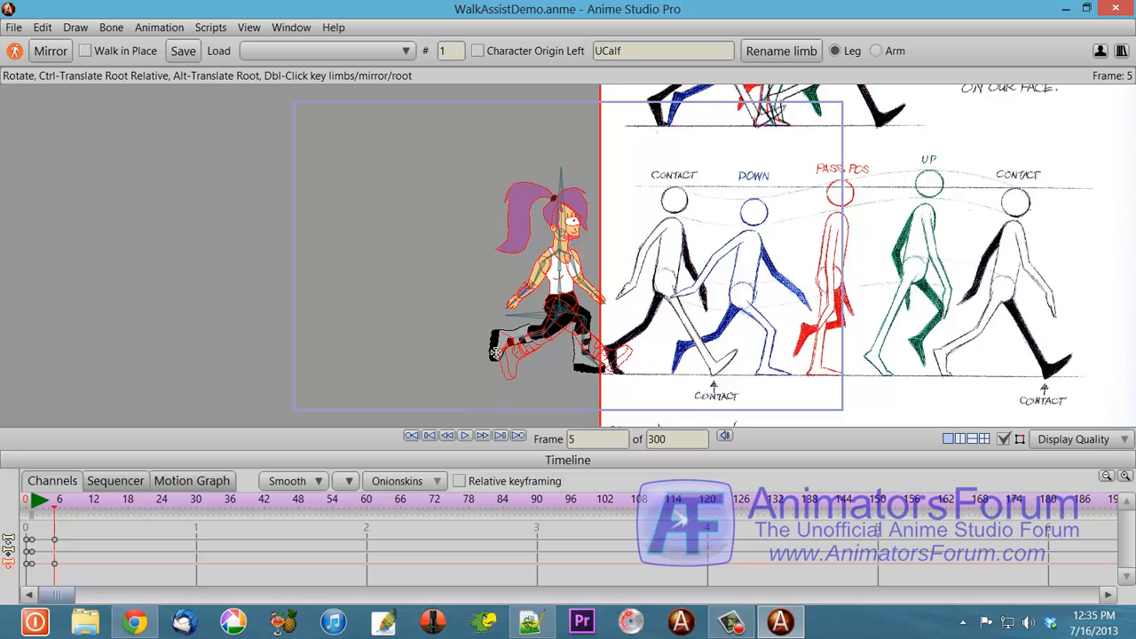
click(496, 352)
Swing both arms wider at frame 5 and shift the root bone forward so the front foot meets its onion-skinned position.
drag(542, 268, 578, 262)
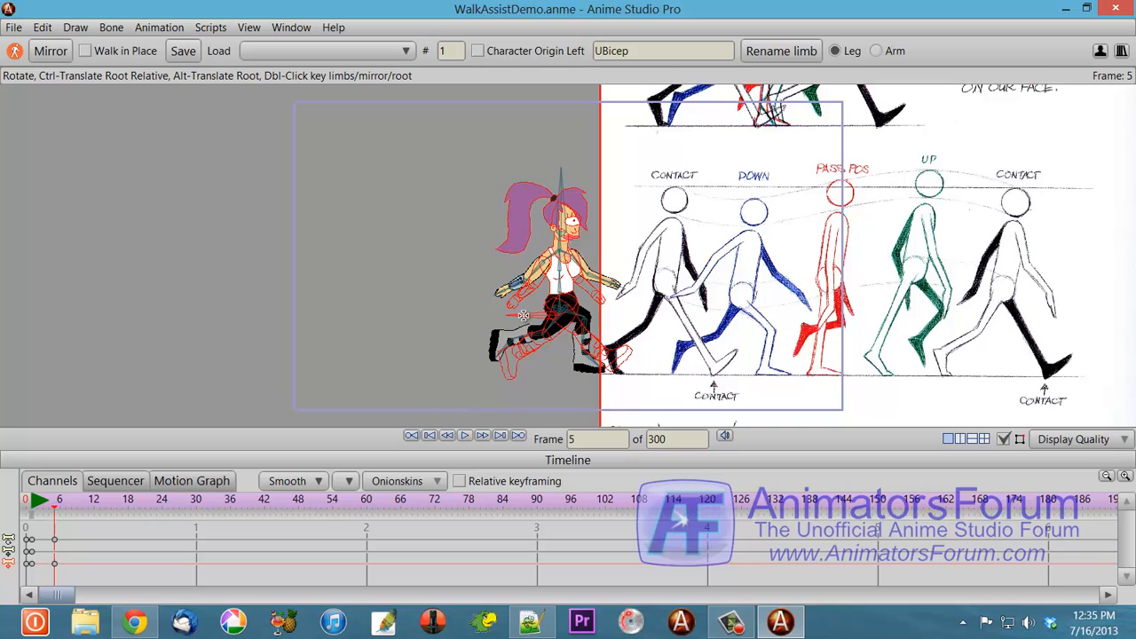
drag(523, 315, 557, 316)
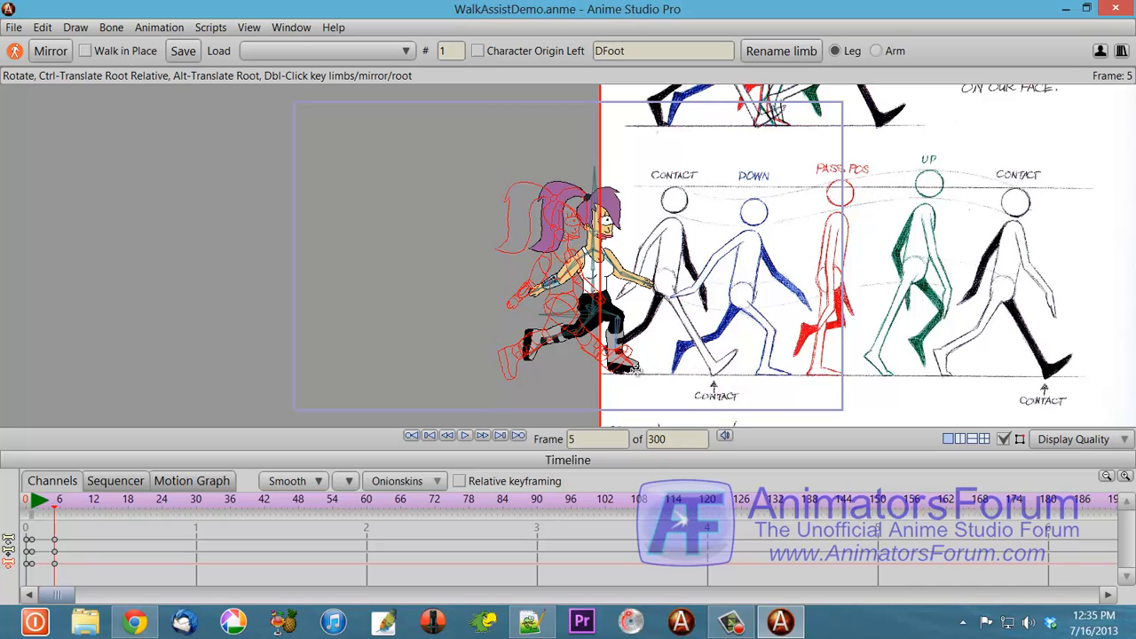
Step back and forth between frames 0 and 5 to check whether the front foot slides.
key(Left)
key(Left)
key(Left)
key(Left)
key(Left)
key(Right)
key(Right)
key(Right)
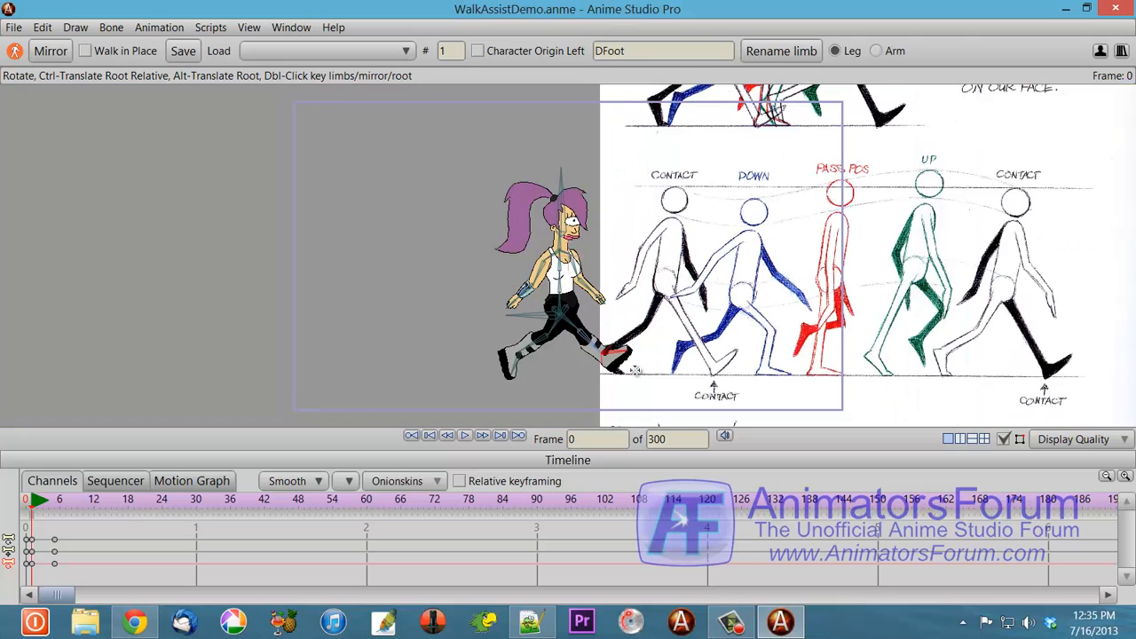
key(Right)
key(Right)
key(Left)
key(Left)
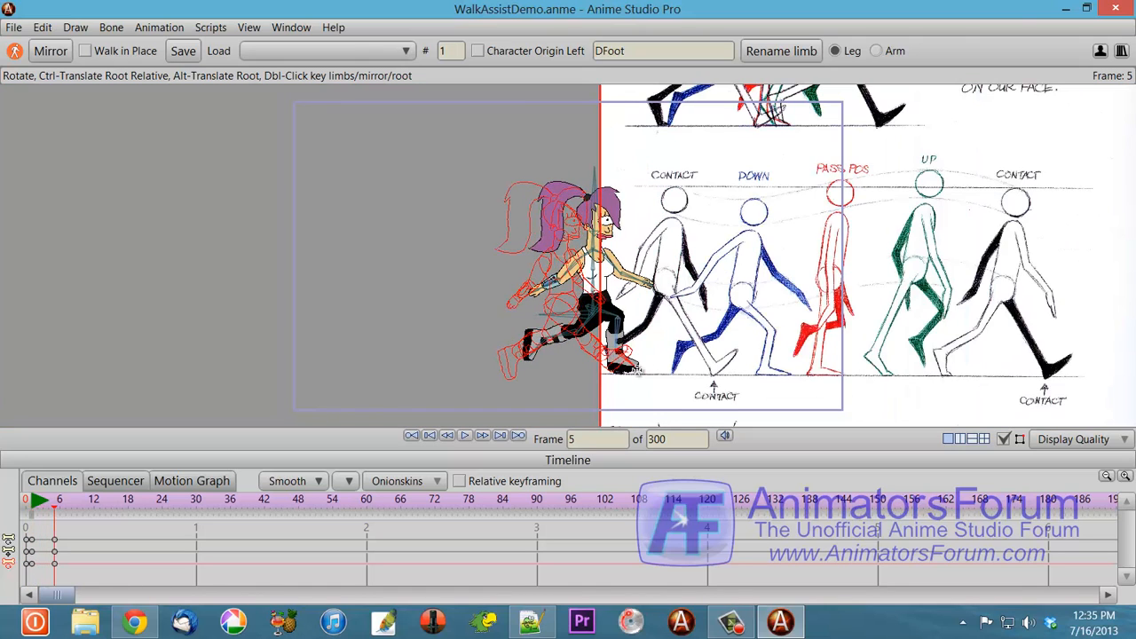
key(Right)
key(Right)
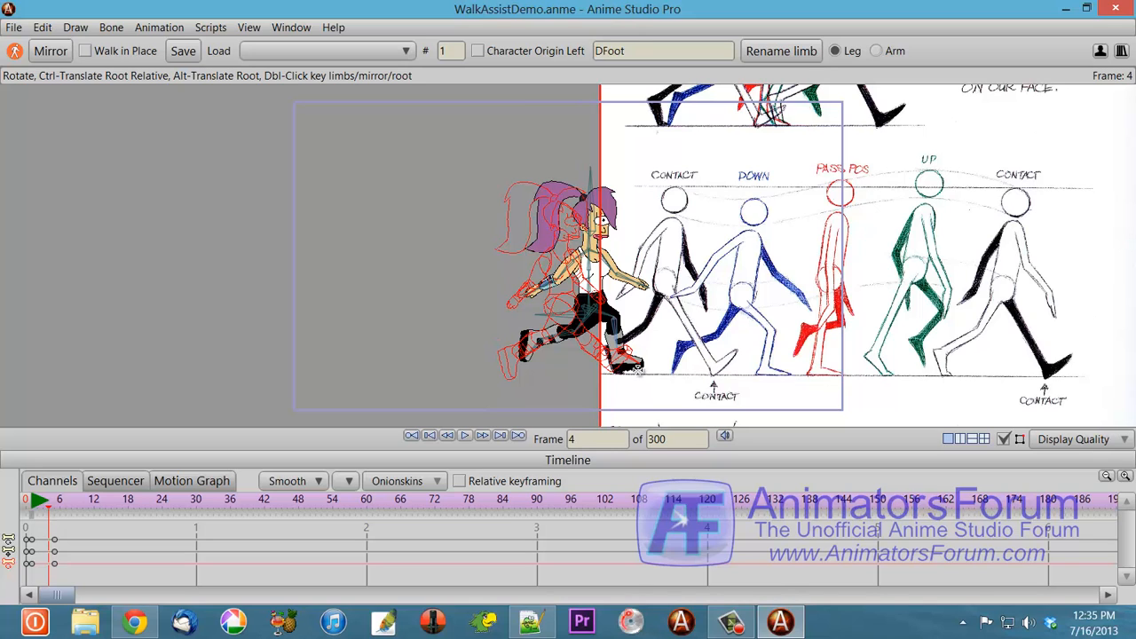
key(Right)
key(Left)
key(Left)
key(Left)
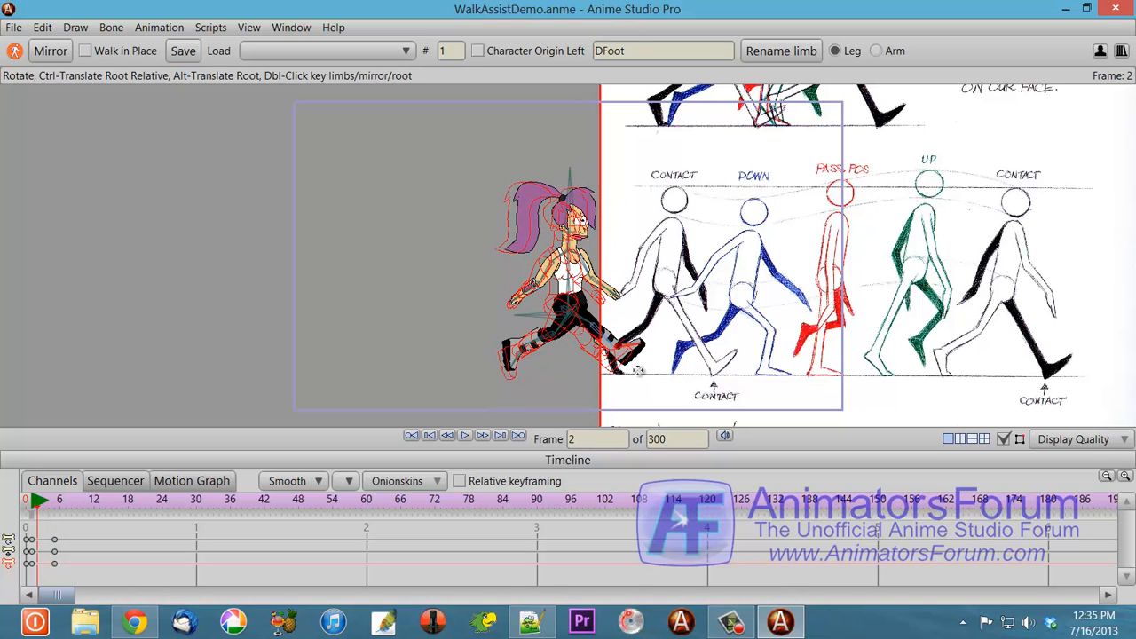
key(Right)
key(Right)
key(Right)
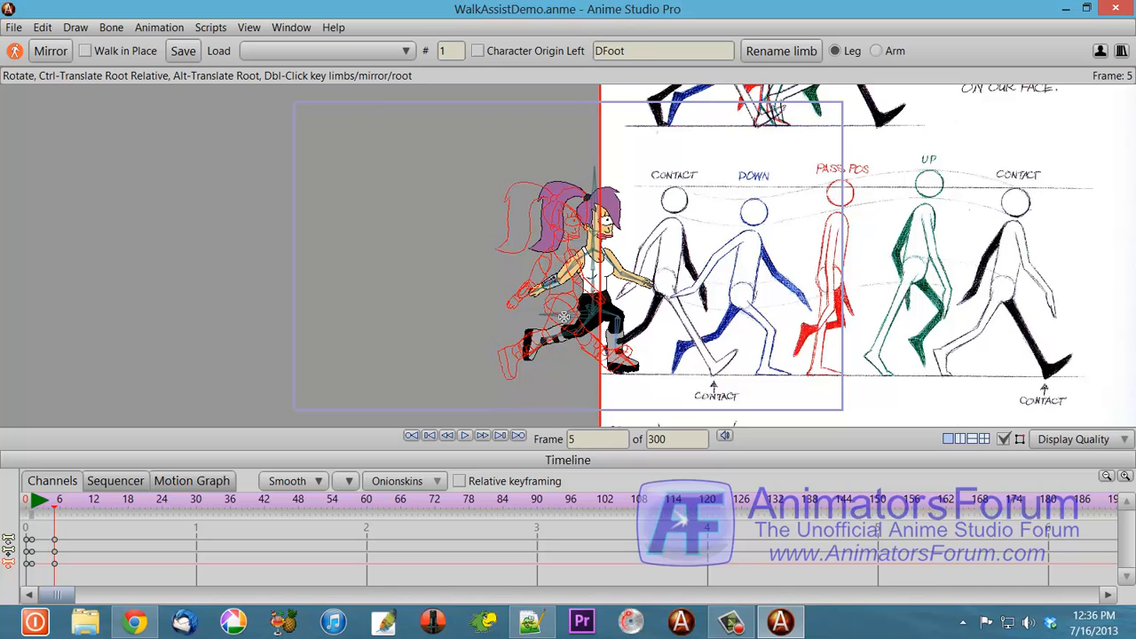
Nudge the root bone slightly back at frame 5 and step through the frames to check the planted foot.
drag(564, 313, 640, 364)
key(Left)
key(Left)
key(Left)
key(Left)
key(Left)
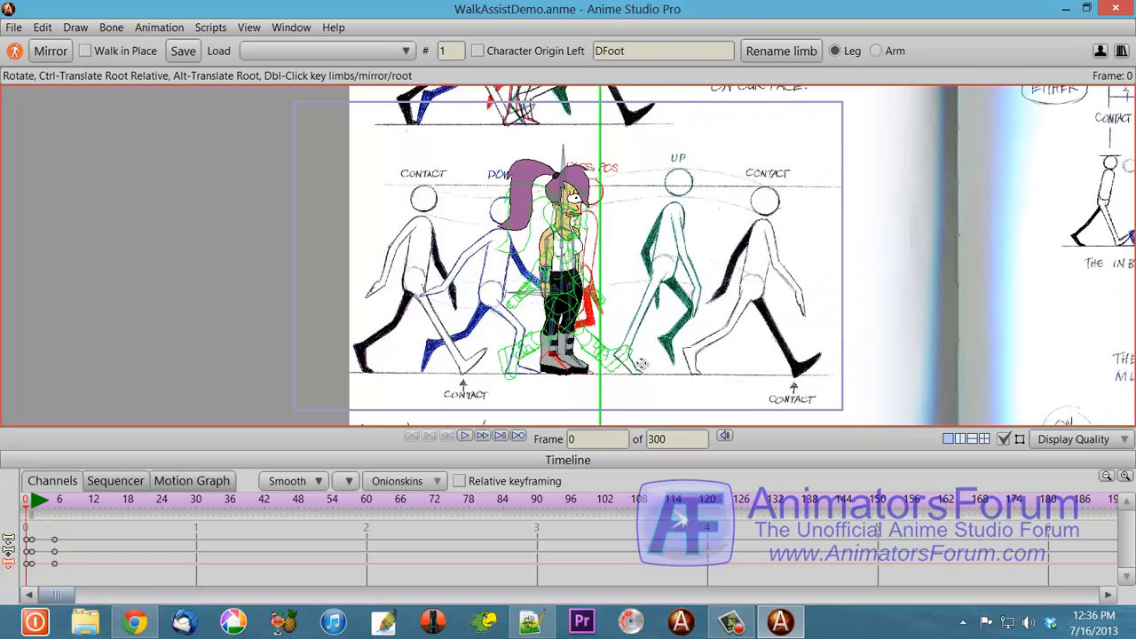
key(Right)
key(Right)
key(Right)
key(Right)
key(Right)
key(Right)
key(Right)
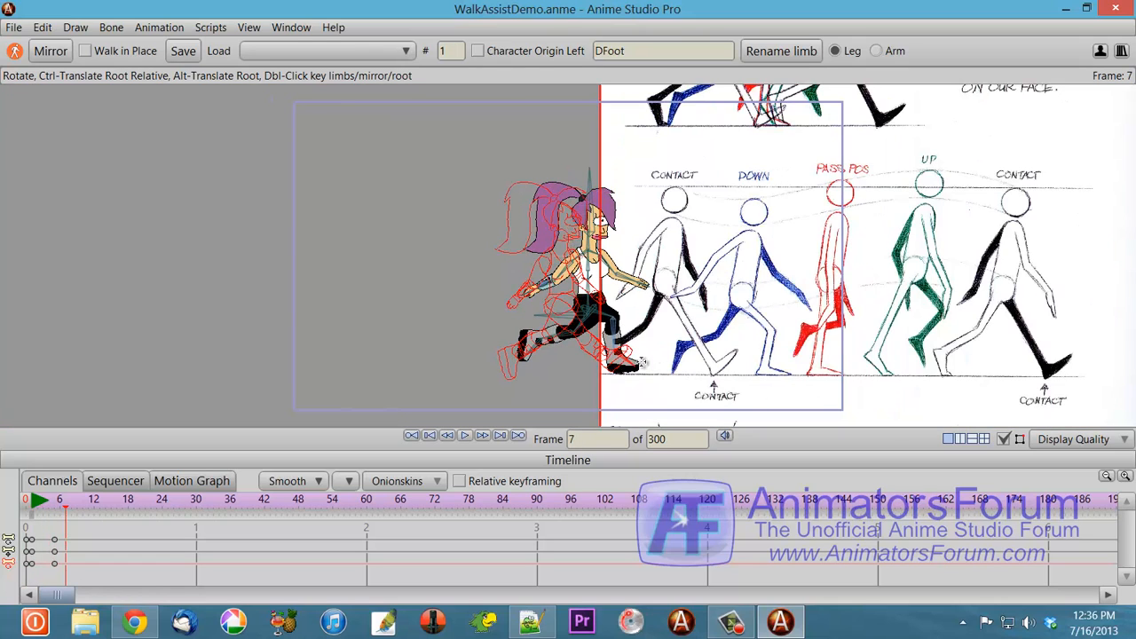
Move the onion skin marker from frame 1 to frame 5.
click(59, 515)
click(33, 518)
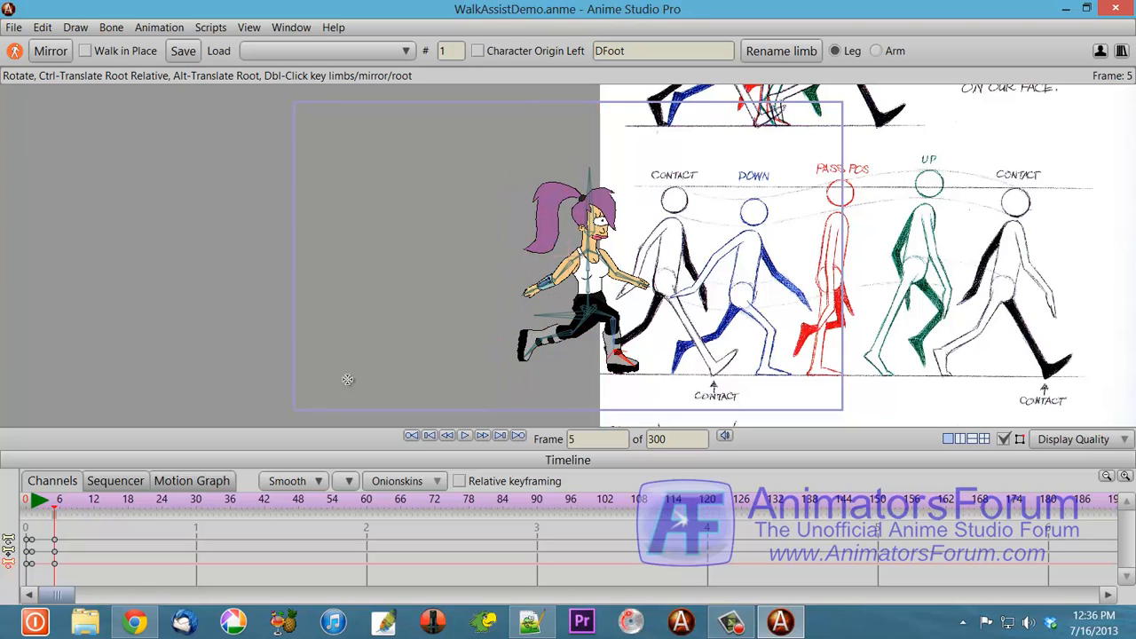
At frame 9, straighten the front leg beneath the body and tuck the other leg bent behind it for the passing pose.
key(Right)
key(Right)
key(Right)
key(Right)
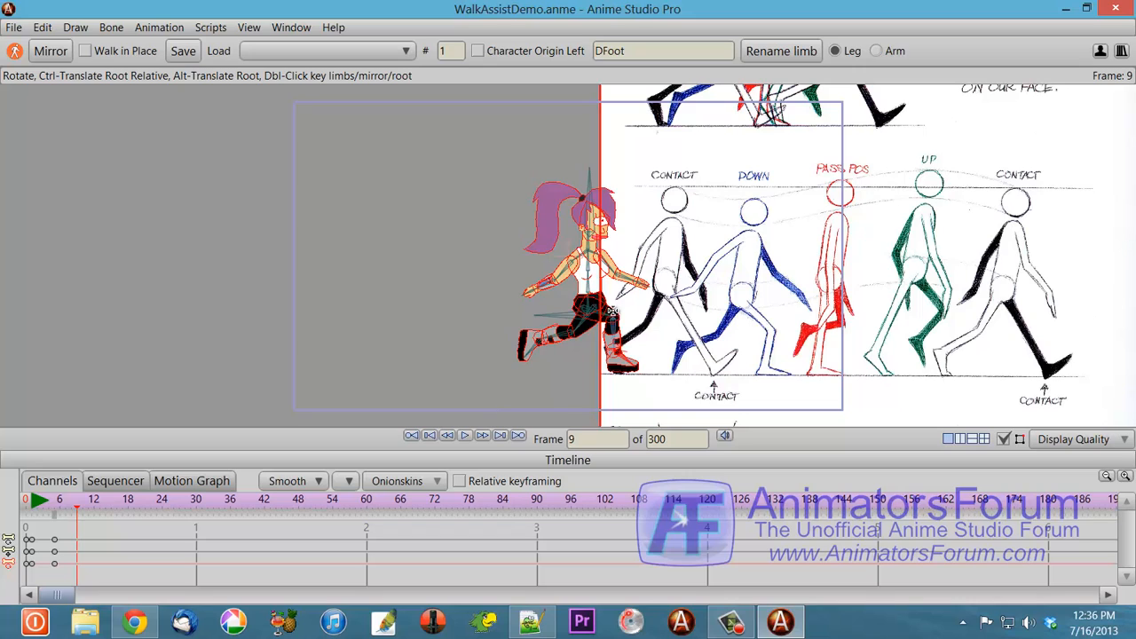
drag(607, 314, 583, 337)
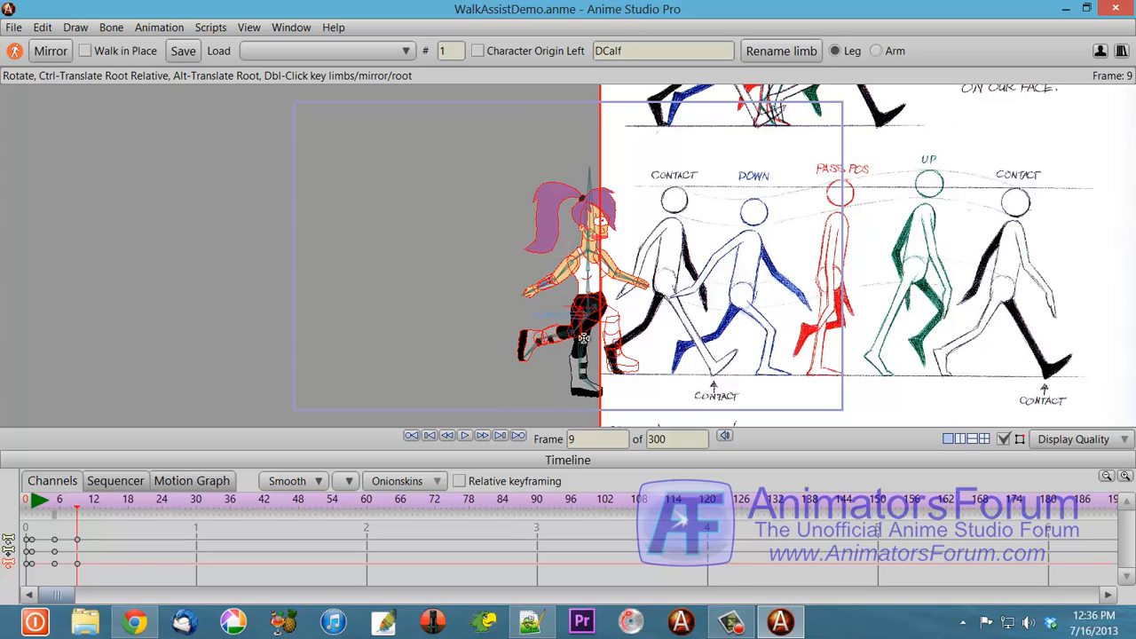
click(584, 337)
mouse_move(588, 323)
mouse_down()
mouse_move(601, 342)
mouse_move(581, 343)
mouse_up()
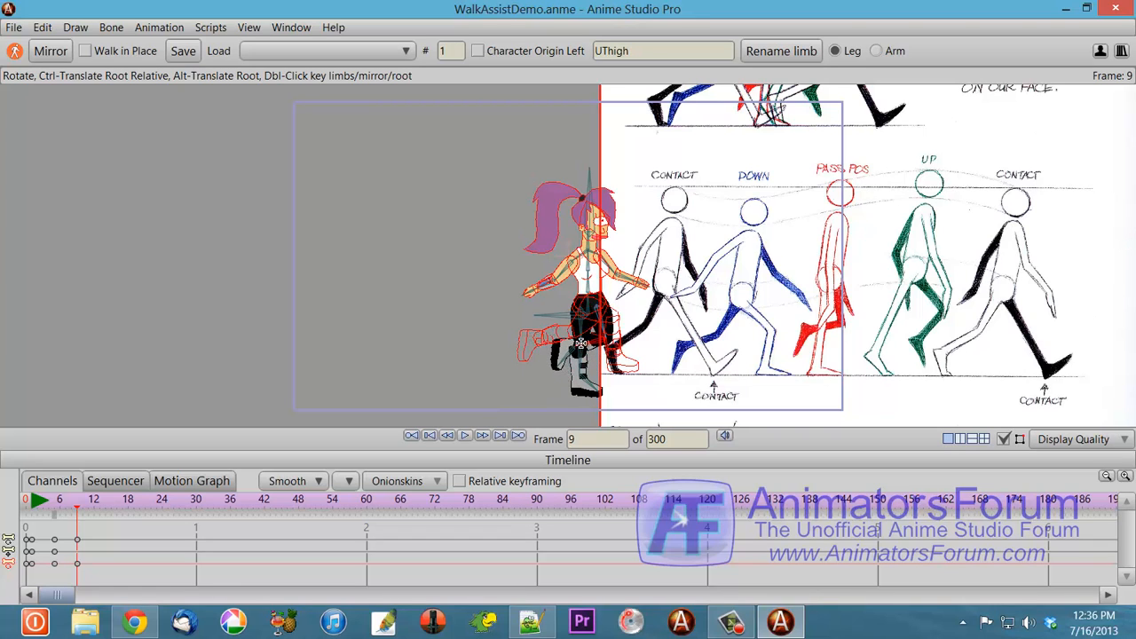
click(602, 334)
drag(583, 331, 583, 331)
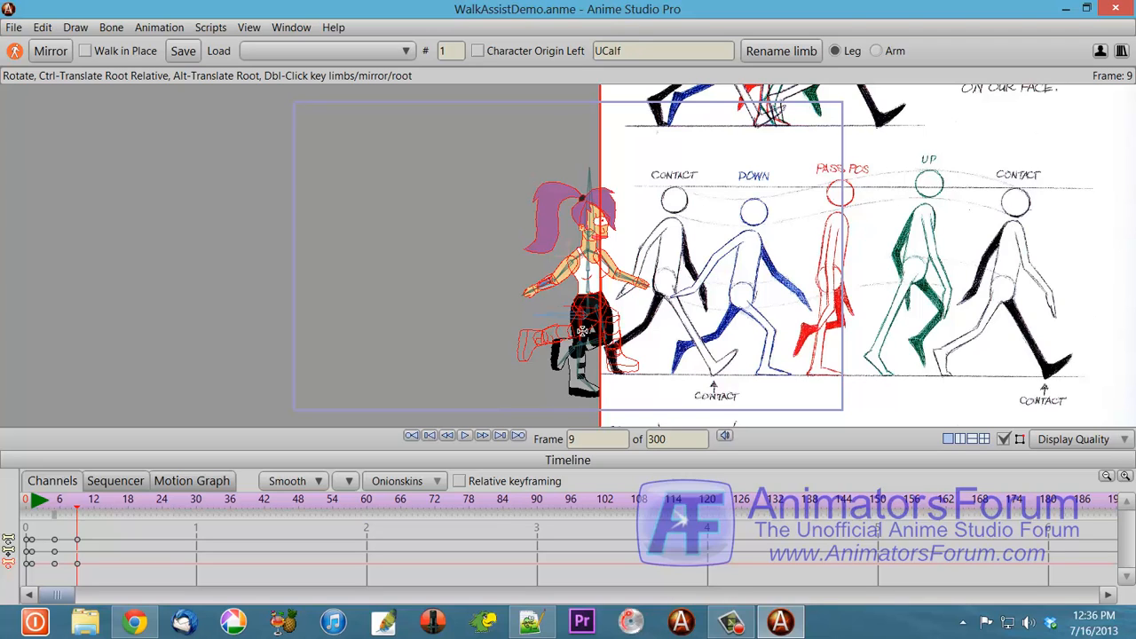
click(611, 334)
At frame 9, bring the trailing arm down beside the body and pull the front arm in toward the torso.
drag(920, 303, 770, 300)
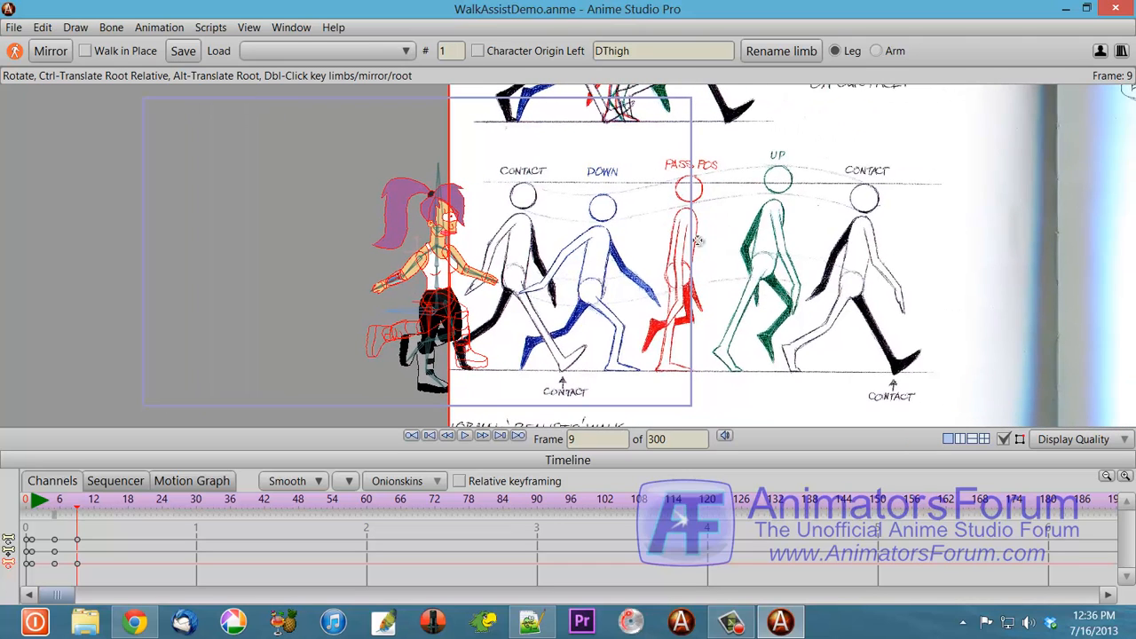
drag(412, 263, 451, 290)
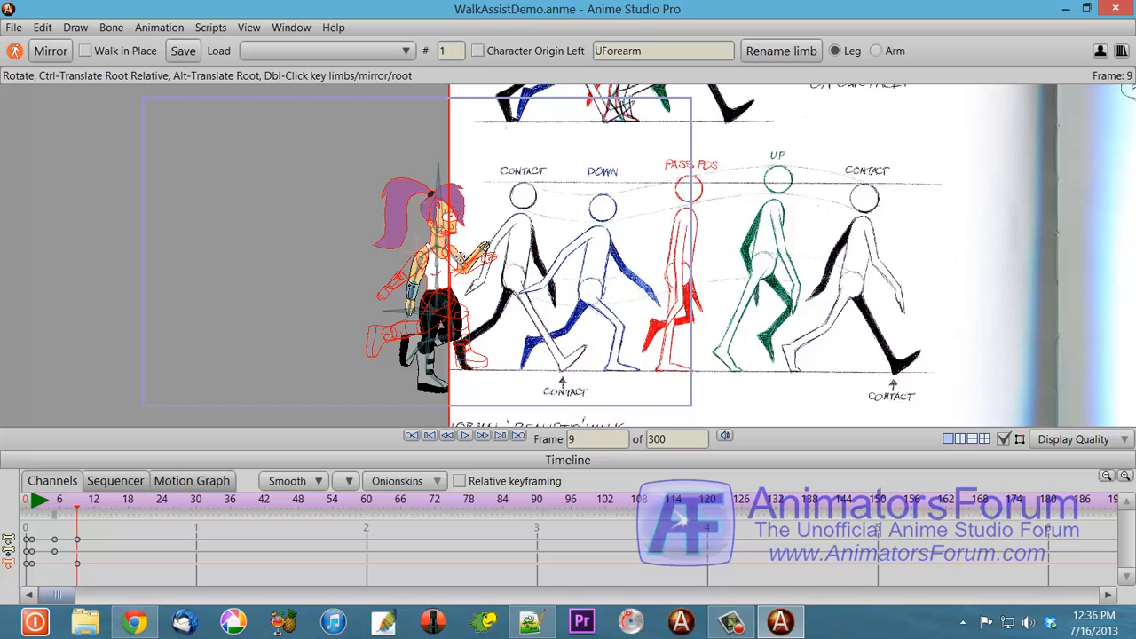
At frame 5, adjust both forearms so the front arm reaches forward and slightly downward in the down pose.
click(56, 503)
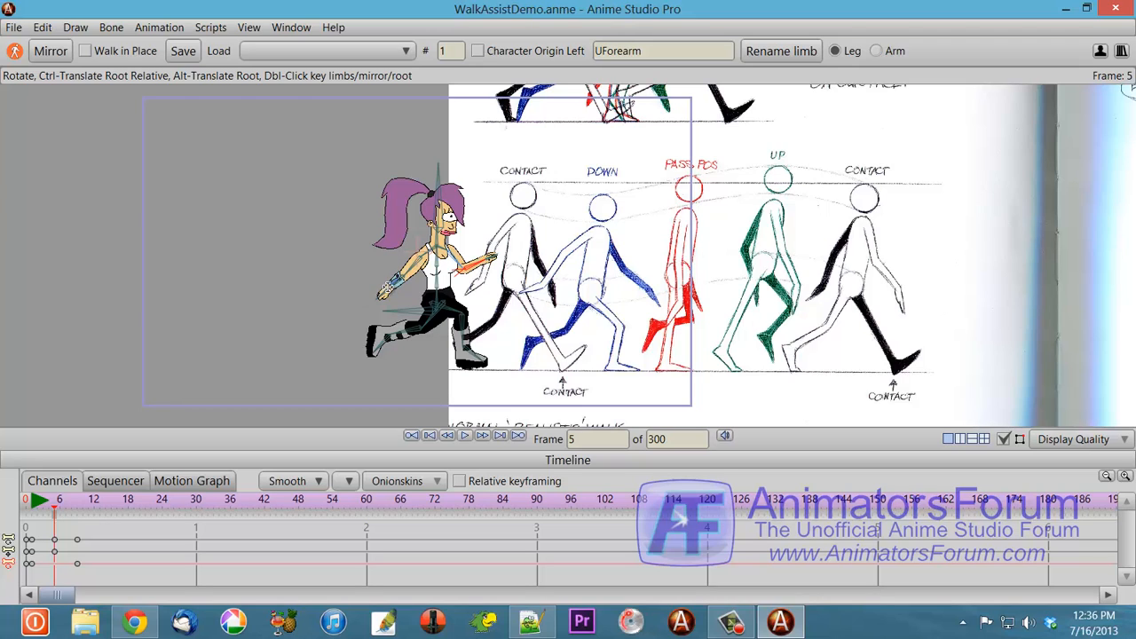
drag(390, 285, 387, 282)
drag(481, 262, 479, 276)
click(473, 273)
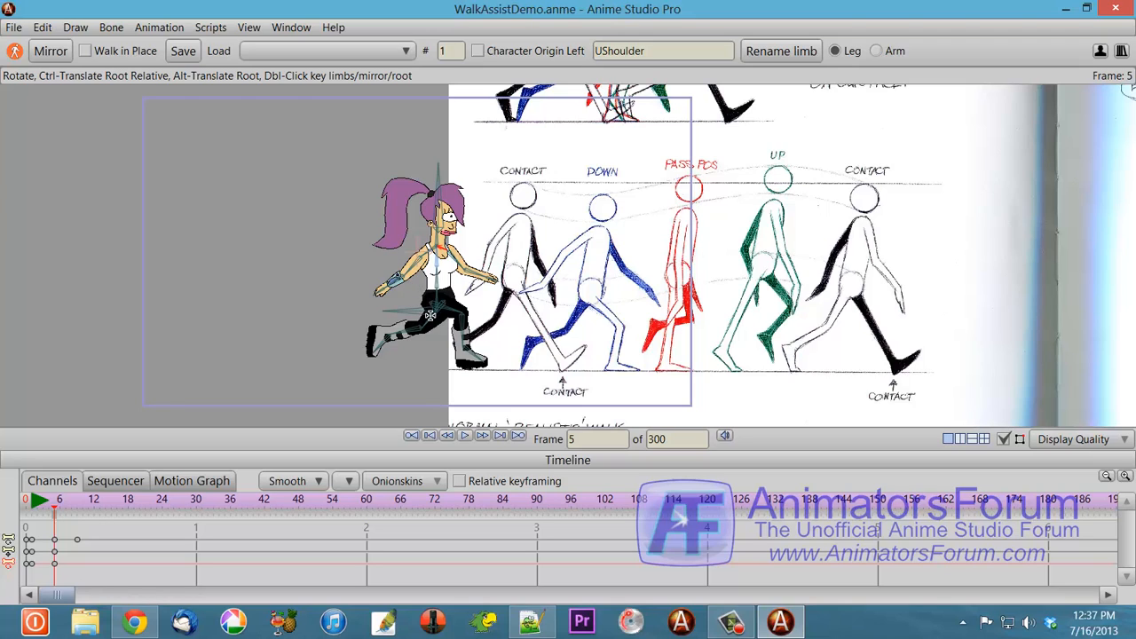
click(429, 315)
click(431, 316)
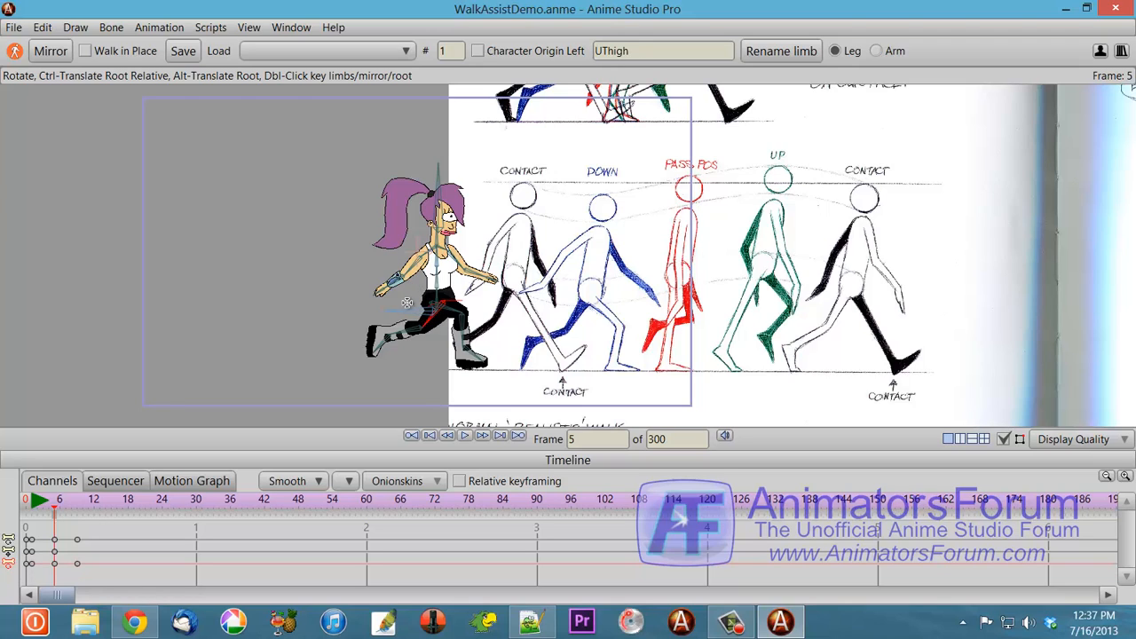
At frame 9, lower the front arm beside the body and move the root bone forward and up to line up the planted foot with its onion skin.
click(77, 500)
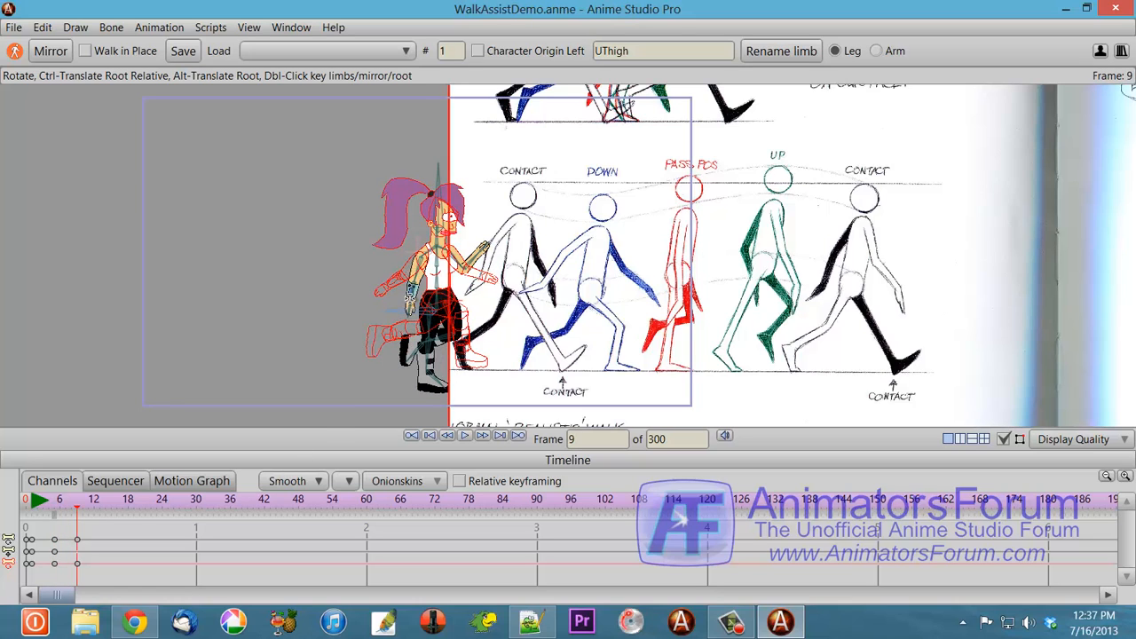
mouse_move(472, 256)
mouse_down()
mouse_move(474, 289)
mouse_move(457, 268)
mouse_up()
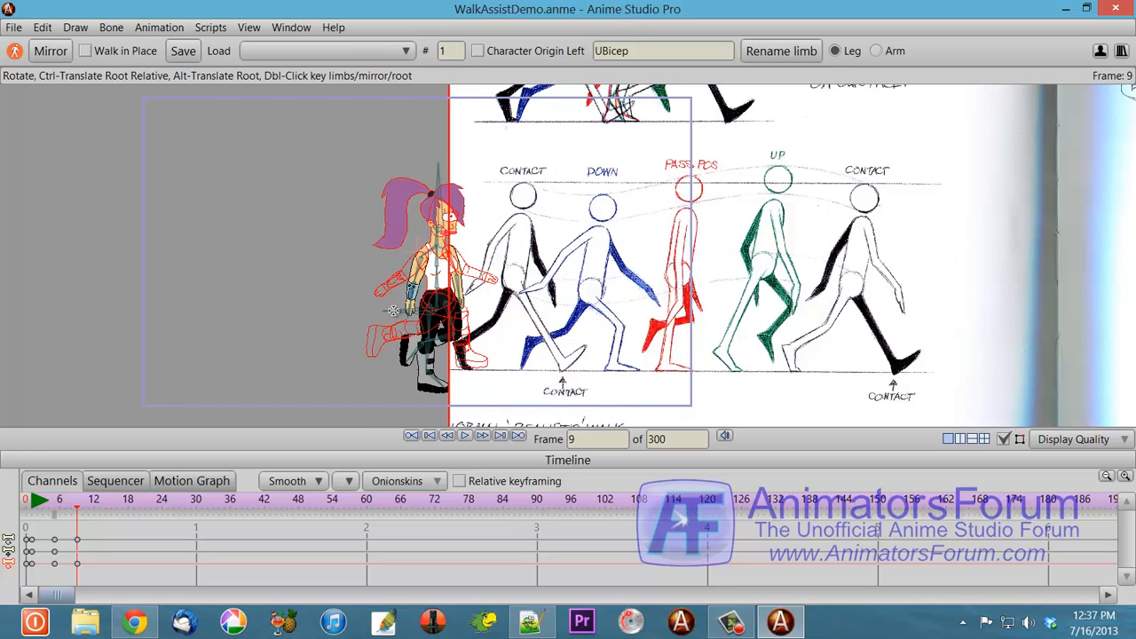
drag(393, 310, 432, 288)
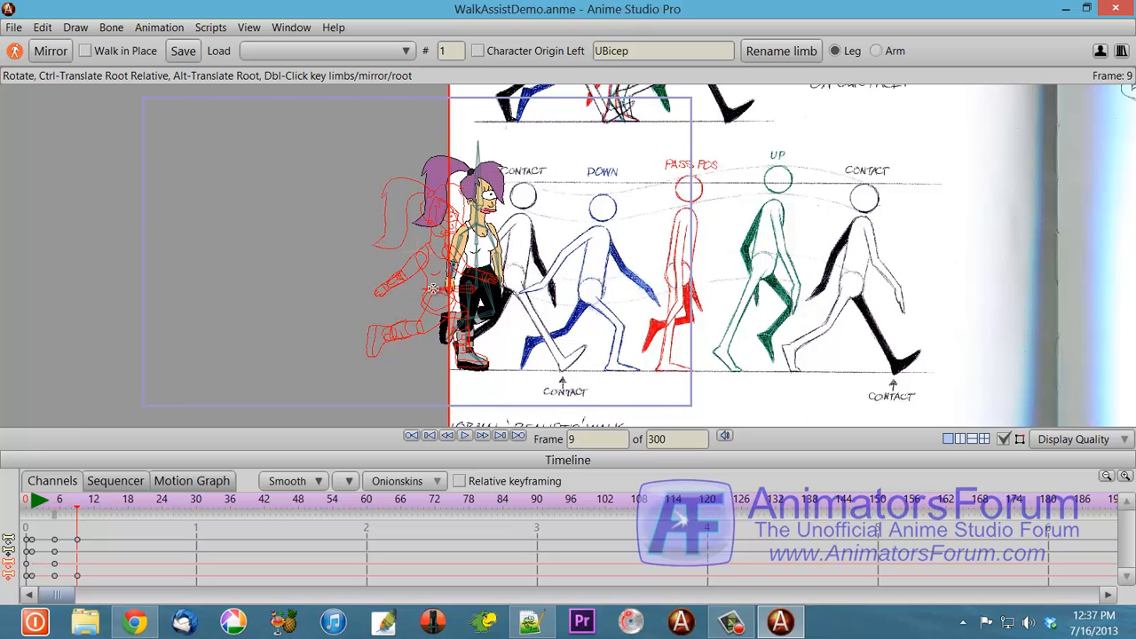
drag(484, 367, 488, 367)
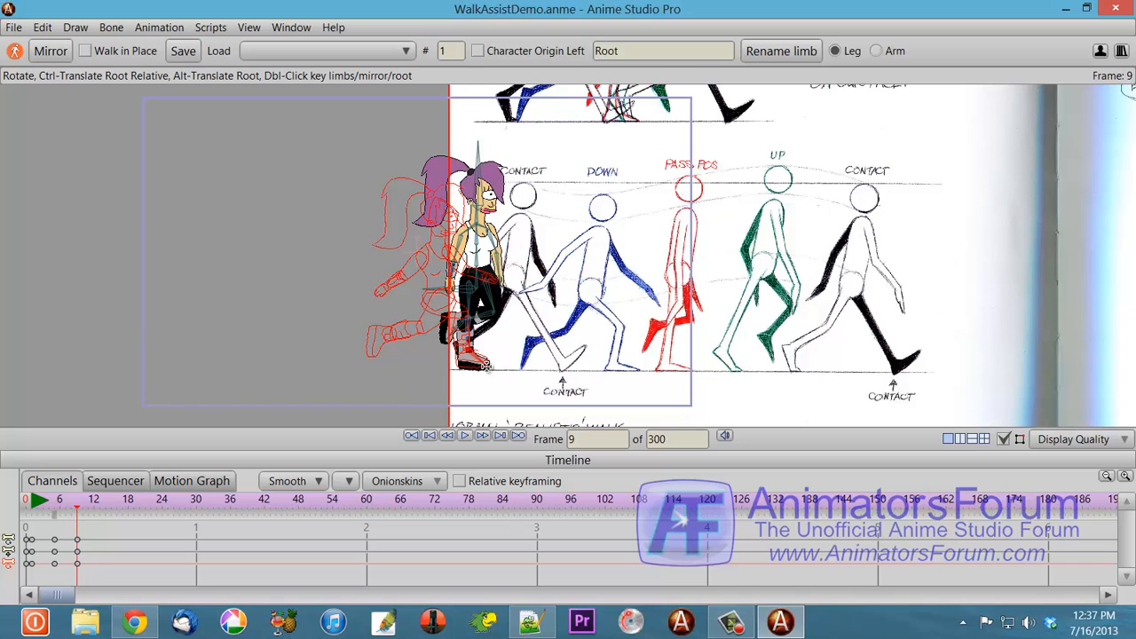
Step back and forth between the down and passing poses to check whether the planted foot slides.
key(Left)
key(Left)
key(Left)
key(Left)
key(Left)
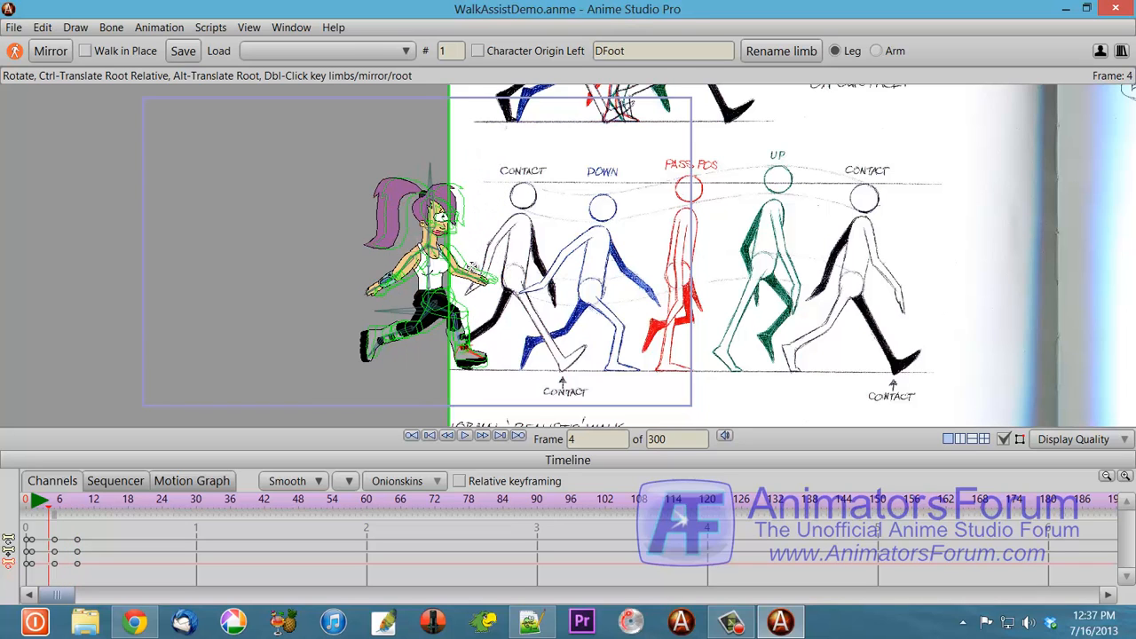
key(Right)
key(Right)
key(Right)
key(Left)
key(Left)
key(Left)
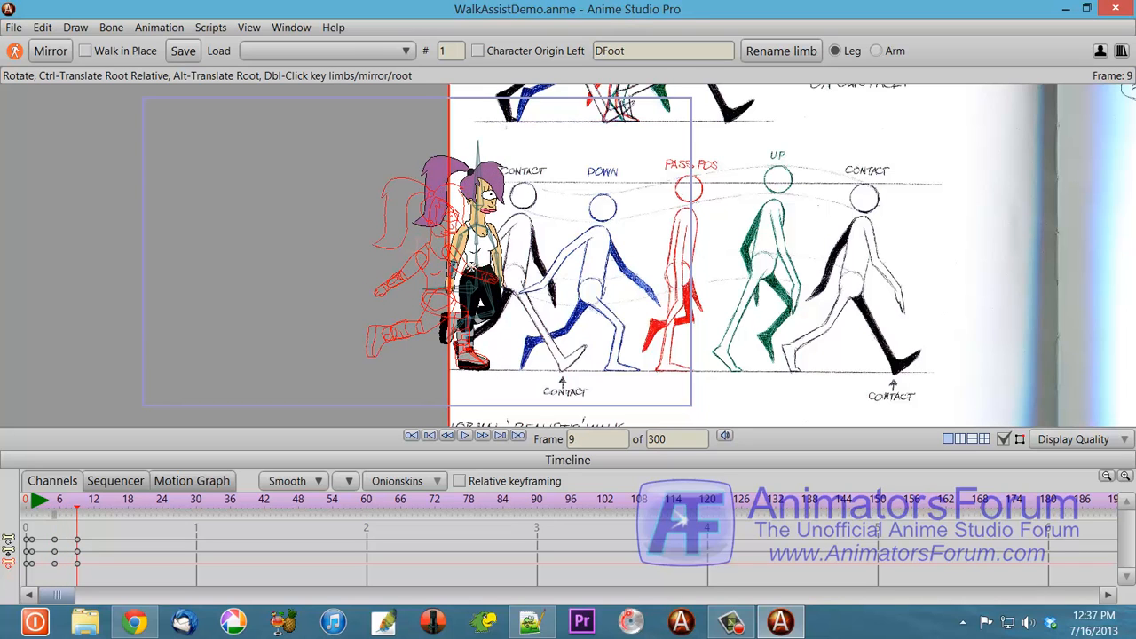
key(Right)
key(Right)
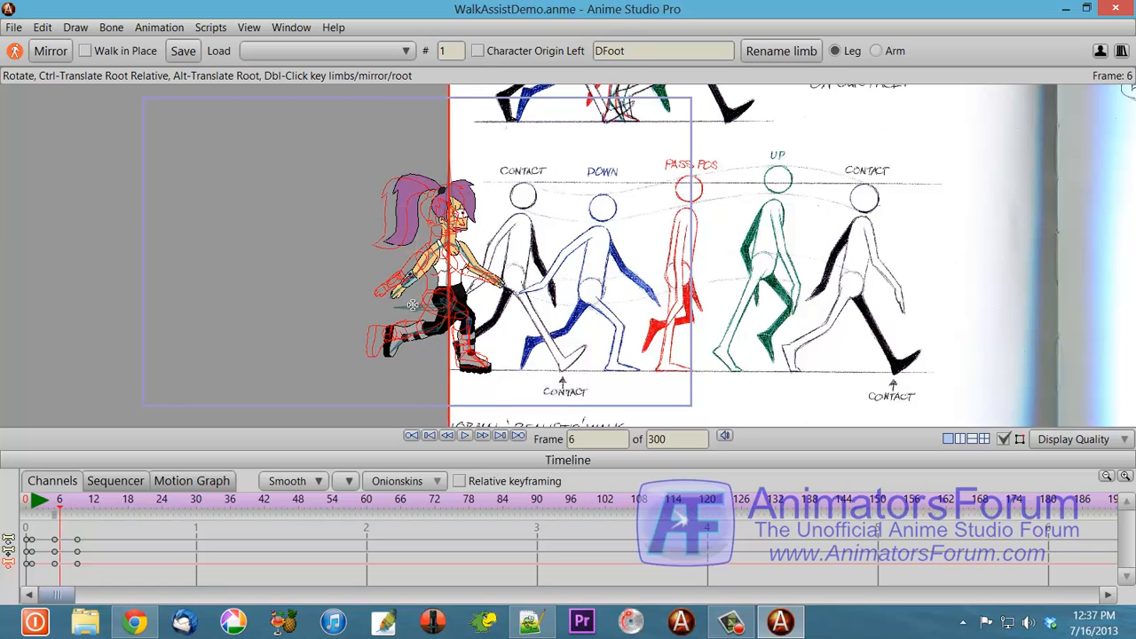
Nudge the root bone on each of frames 6 to 9 to keep the planted foot aligned with the onion skin.
drag(412, 308, 410, 302)
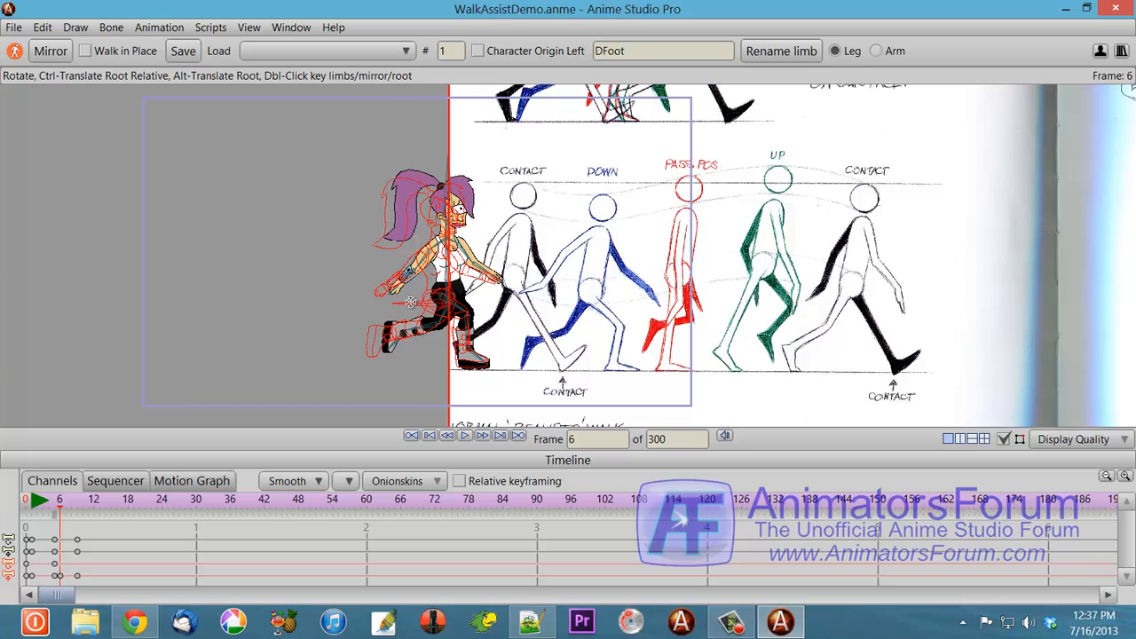
key(Right)
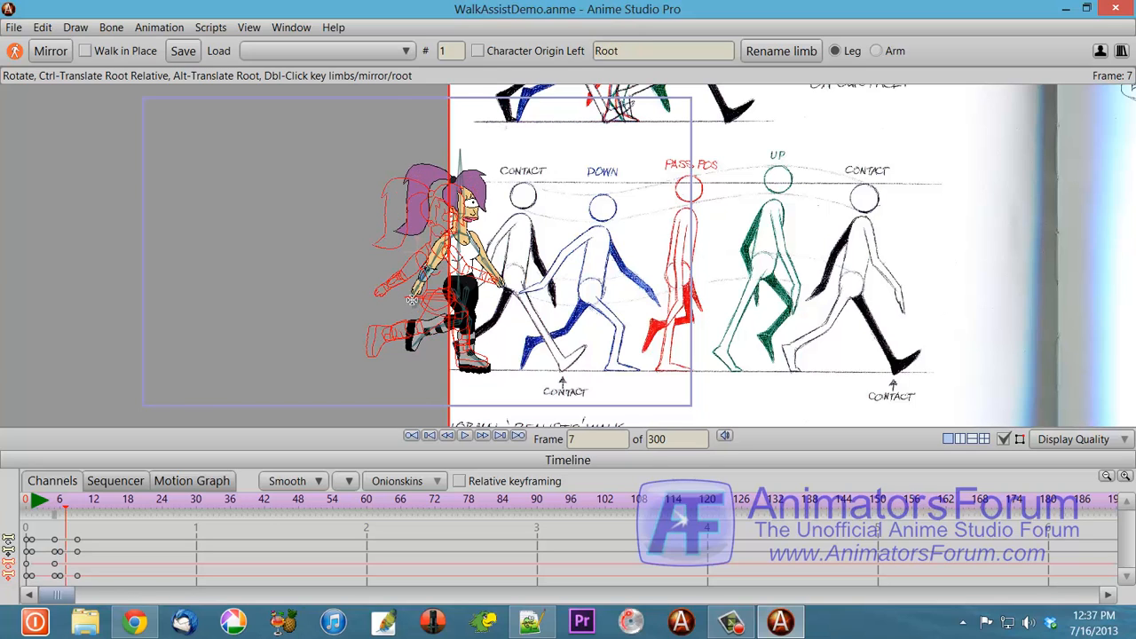
drag(424, 294, 421, 289)
key(Right)
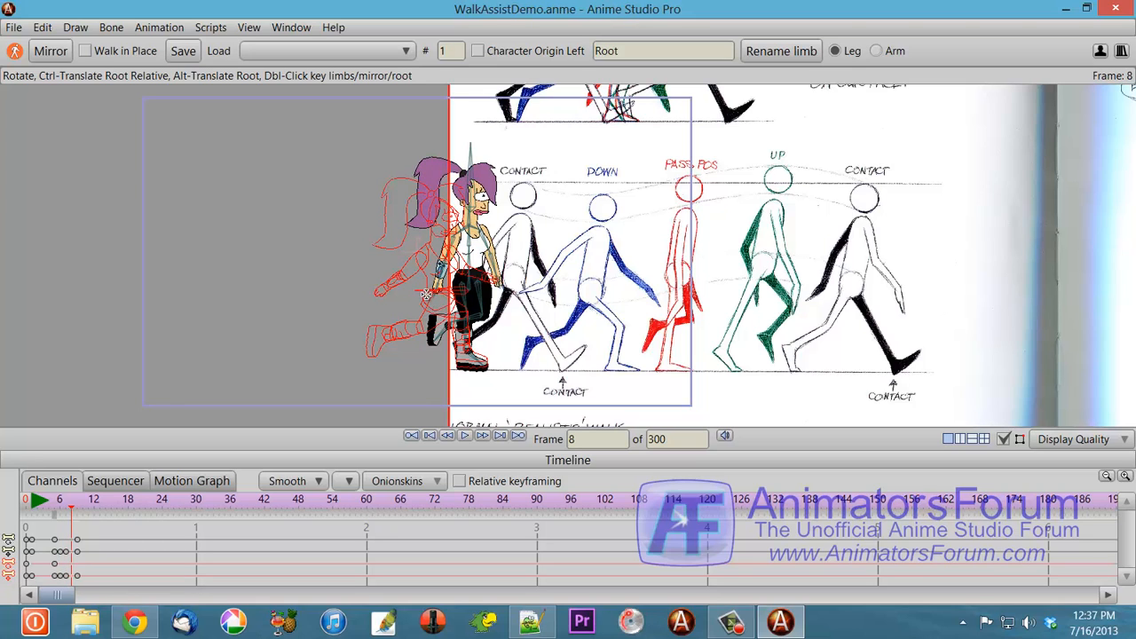
drag(425, 293, 412, 297)
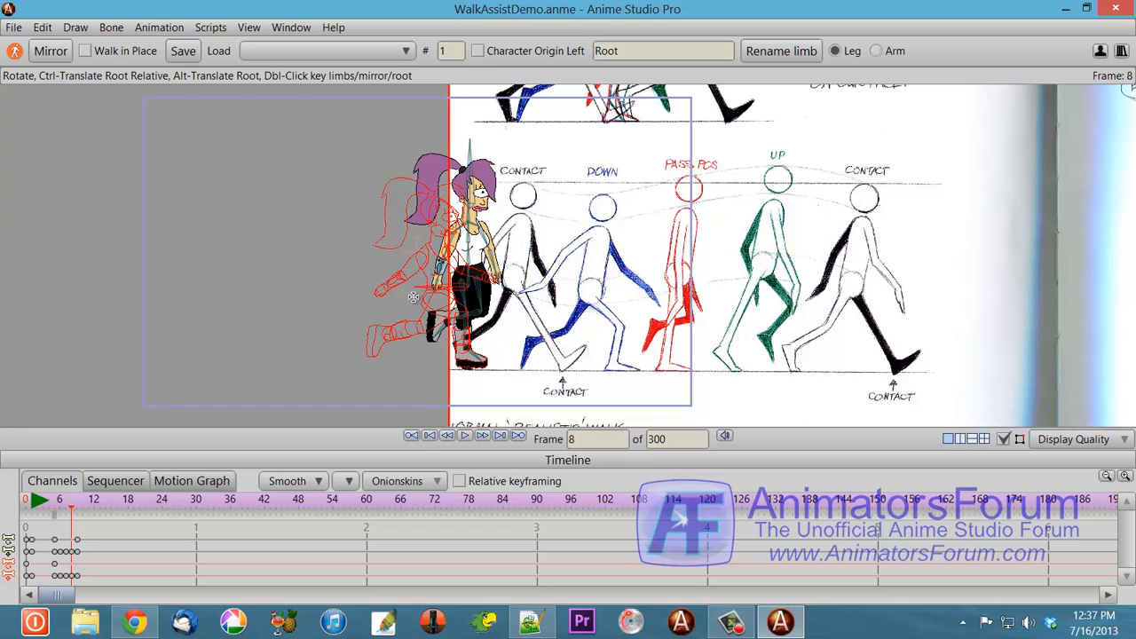
key(Right)
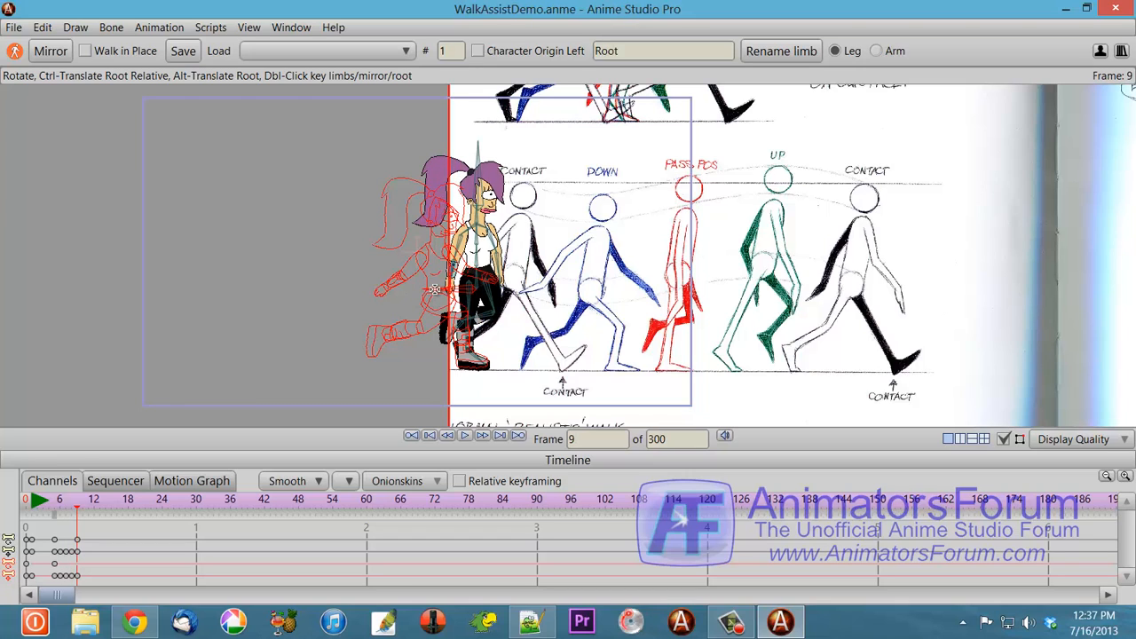
drag(434, 288, 419, 296)
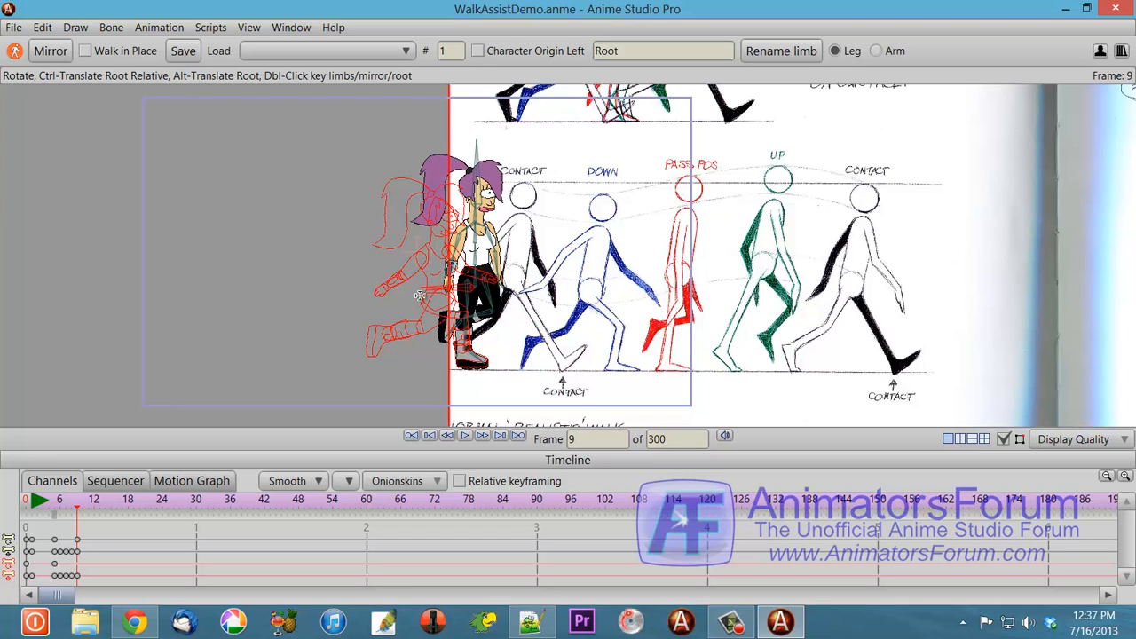
Step back to the start of the walk and forward to frame 9 to check the planted foot and body motion.
key(Left)
key(Left)
key(Left)
key(Left)
key(Left)
key(Left)
key(Left)
key(Left)
key(Left)
key(Right)
key(Right)
key(Right)
key(Right)
key(Right)
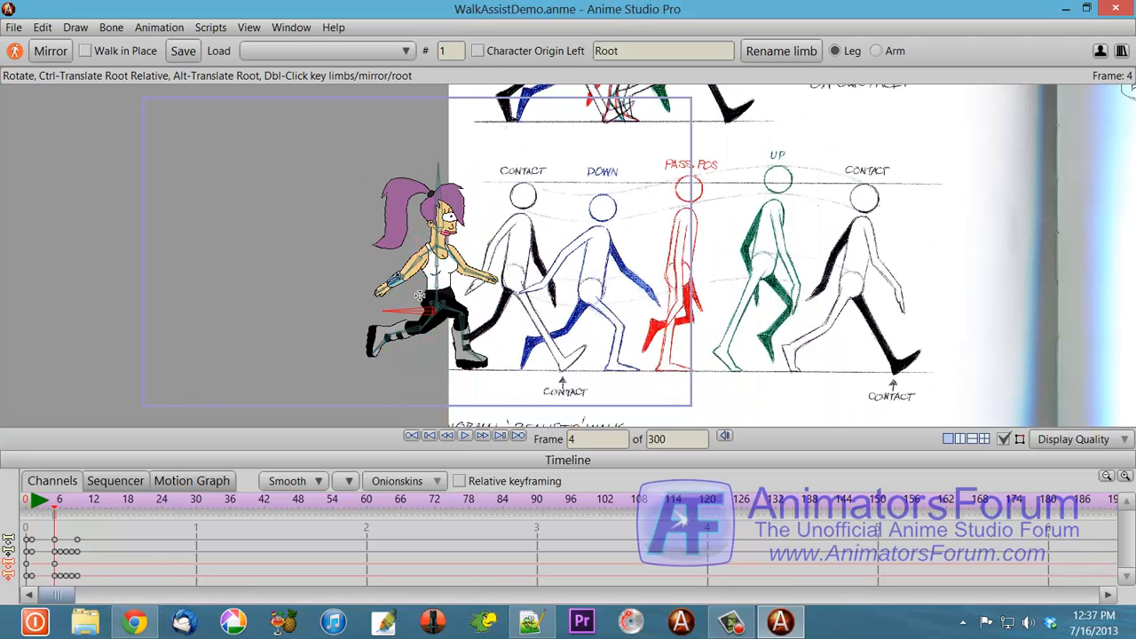
key(Right)
key(Right)
key(Right)
key(Right)
key(Right)
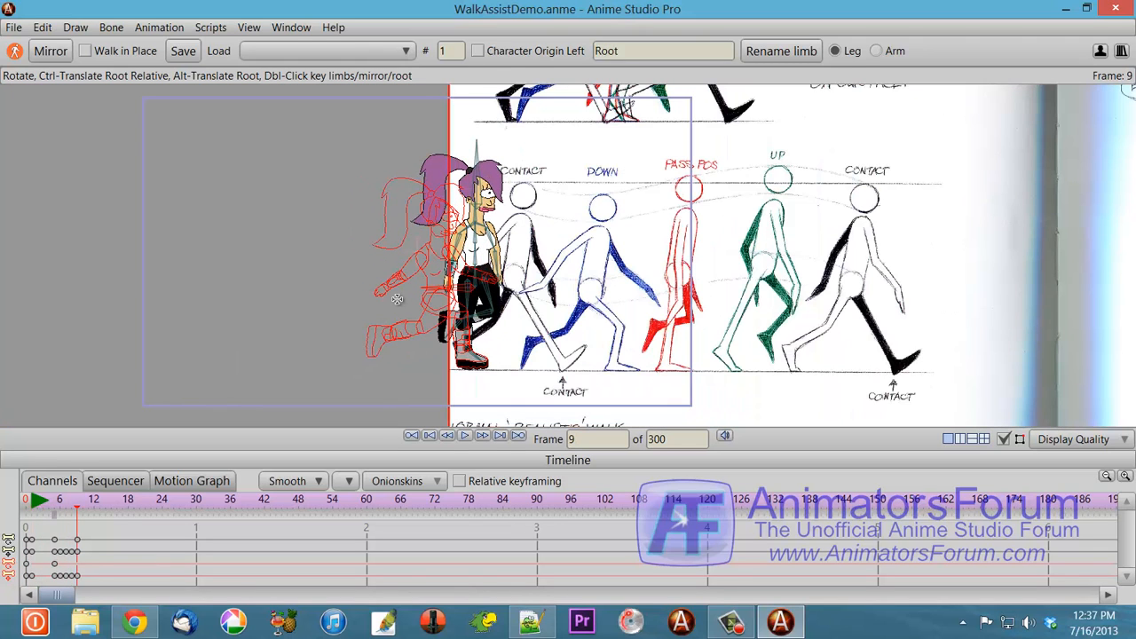
At frame 13, pose the legs for the up position with the supporting leg angled back and the other knee raised forward.
key(Right)
key(Right)
key(Right)
key(Right)
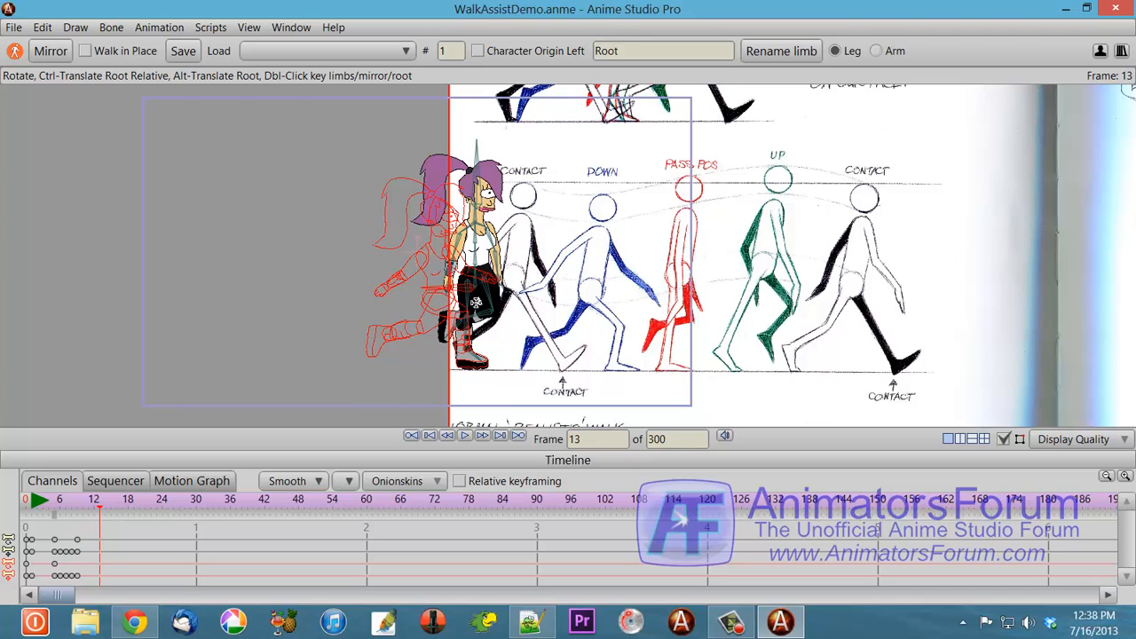
drag(467, 299, 432, 353)
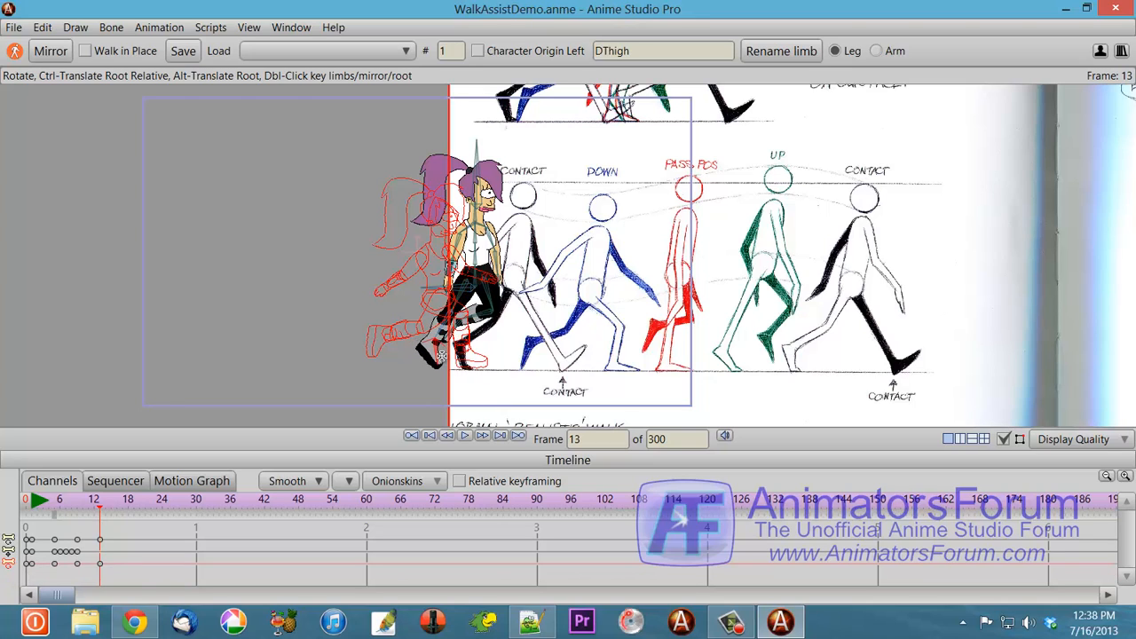
drag(461, 300, 501, 317)
click(501, 301)
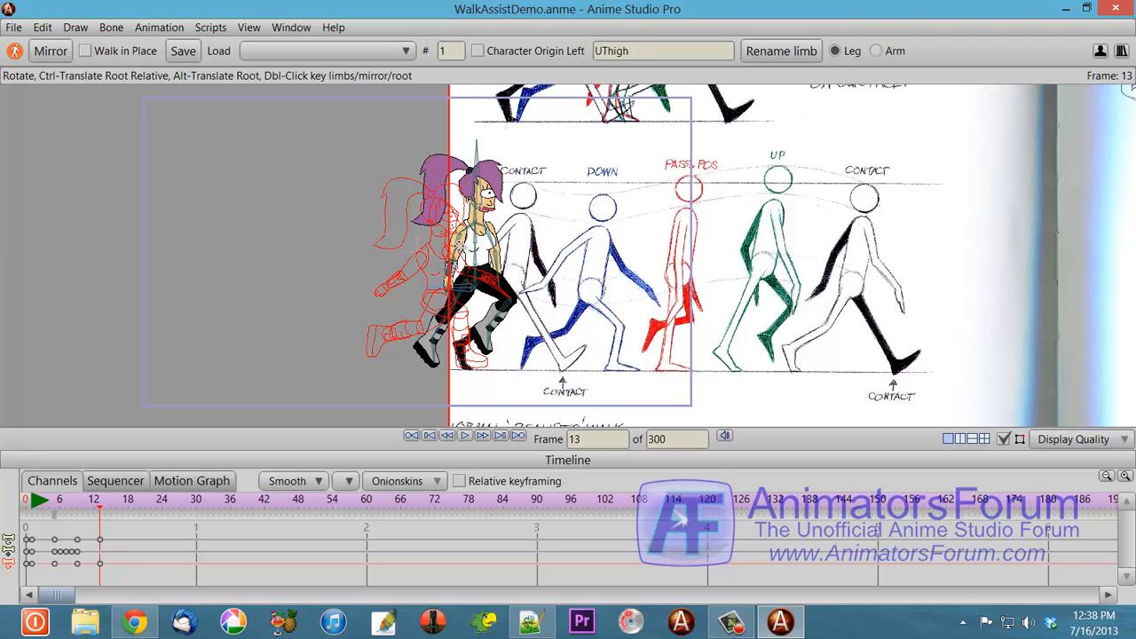
At frame 13, rotate the arms for the up pose, swinging the near arm forward in front of the waist.
drag(423, 240, 421, 287)
click(468, 239)
drag(471, 253, 473, 267)
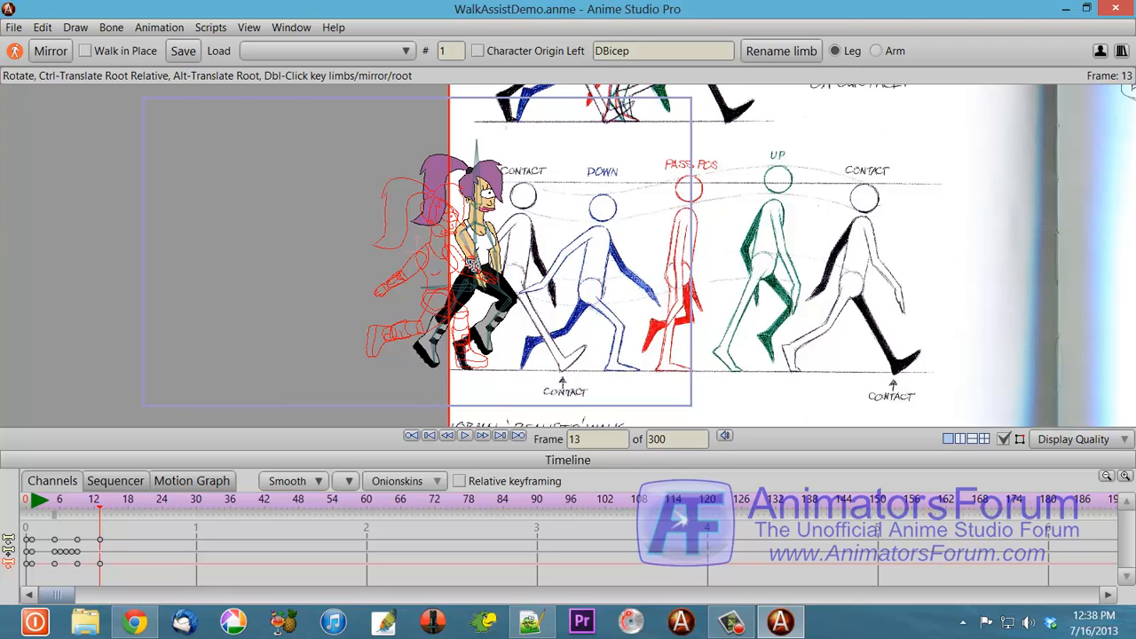
click(476, 257)
click(468, 247)
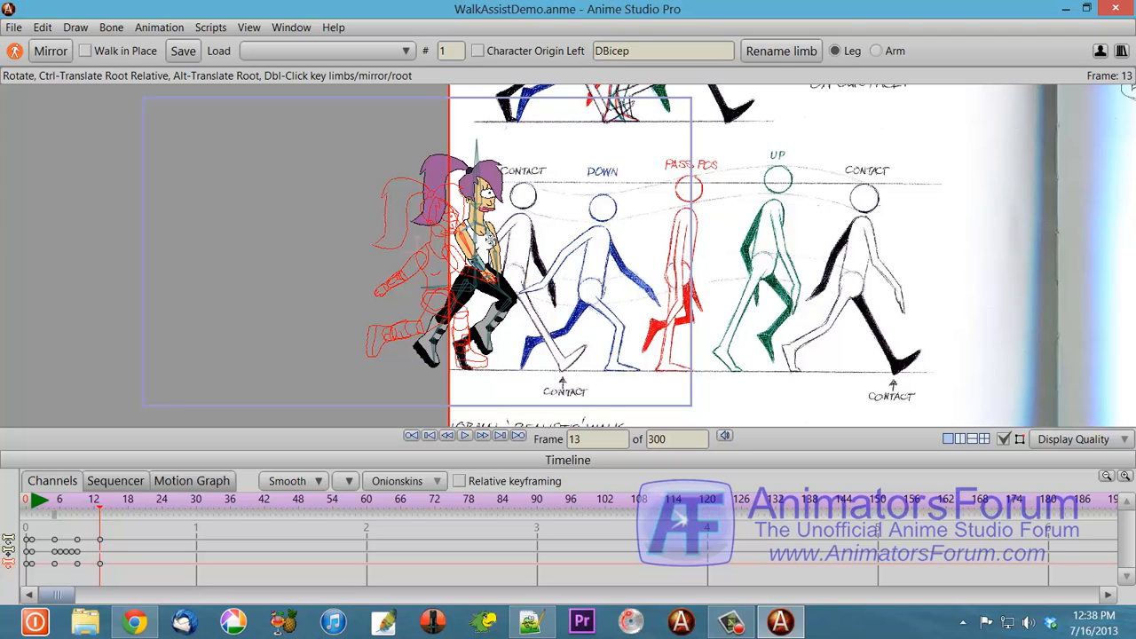
mouse_move(491, 242)
mouse_down()
mouse_move(494, 257)
mouse_move(476, 251)
mouse_up()
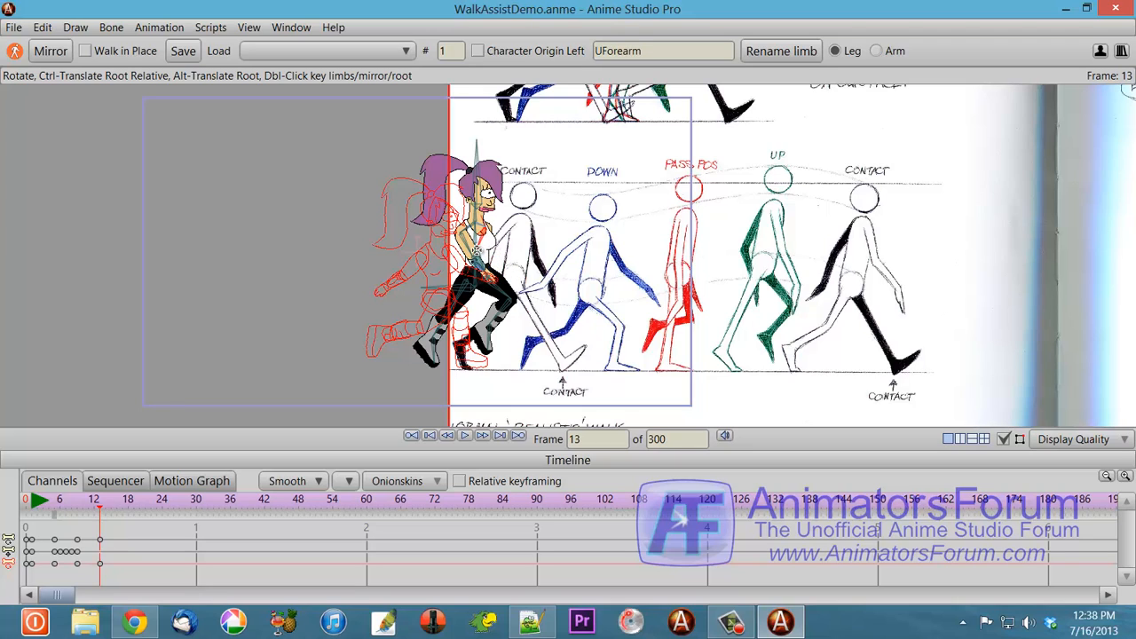
click(477, 251)
Step between frames 13 and 9 to compare the supporting foot's position in the up and passing poses.
key(Left)
key(Left)
key(Left)
key(Left)
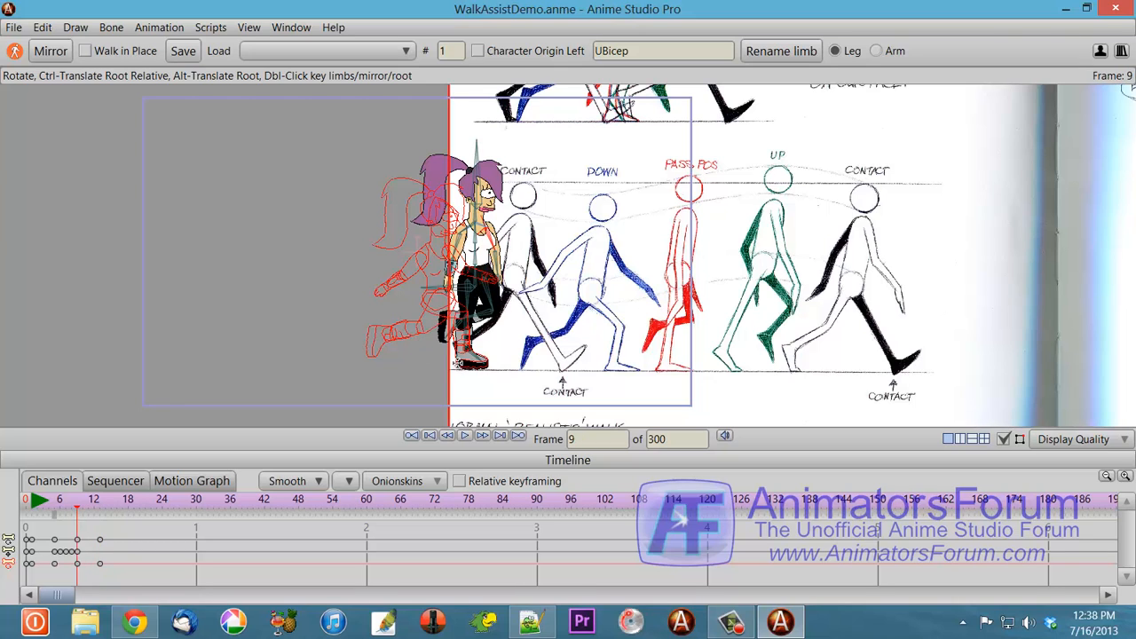
key(Right)
key(Right)
key(Right)
key(Right)
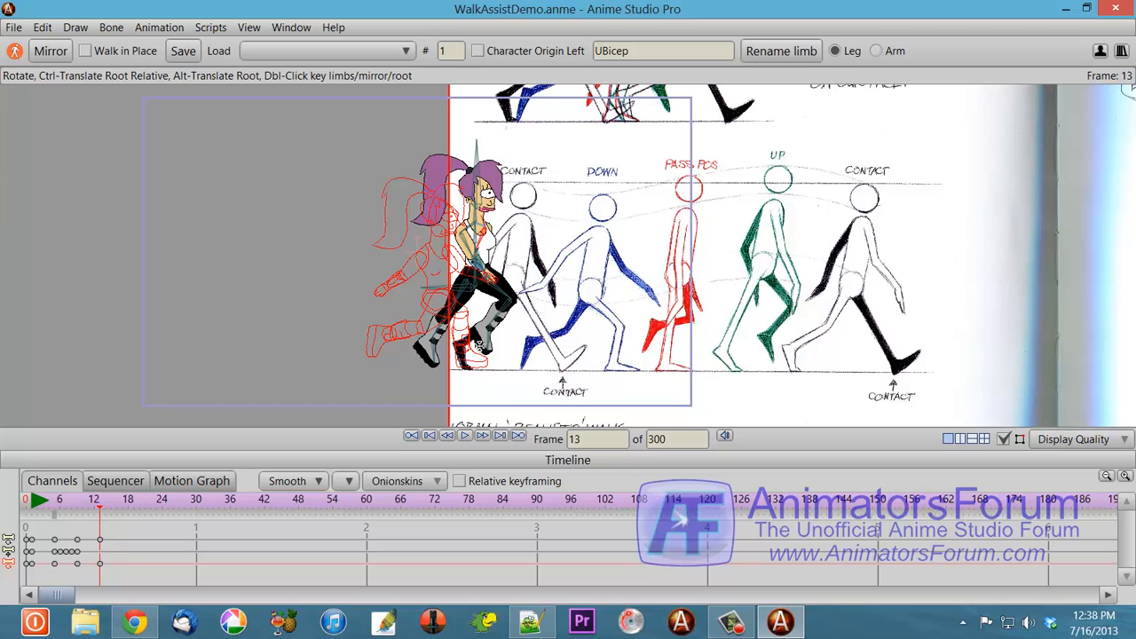
Move the root bone forward at frame 13 to plant the supporting foot, and step back through the frames to check it.
drag(431, 288, 479, 290)
key(Left)
key(Left)
key(Left)
key(Left)
key(Left)
key(Left)
key(Left)
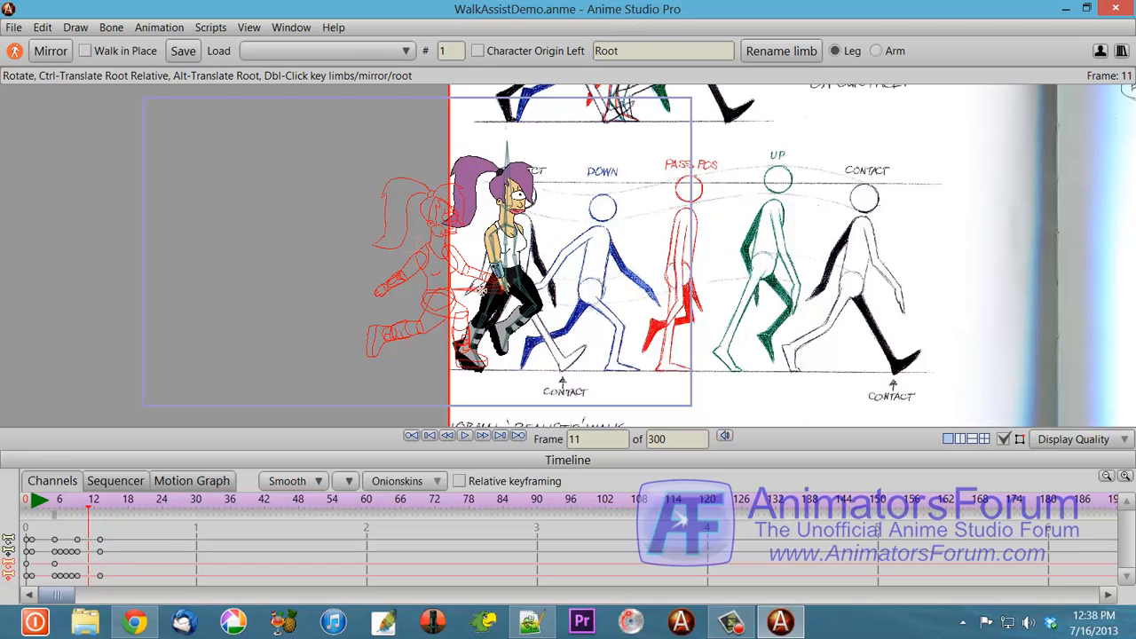
key(Left)
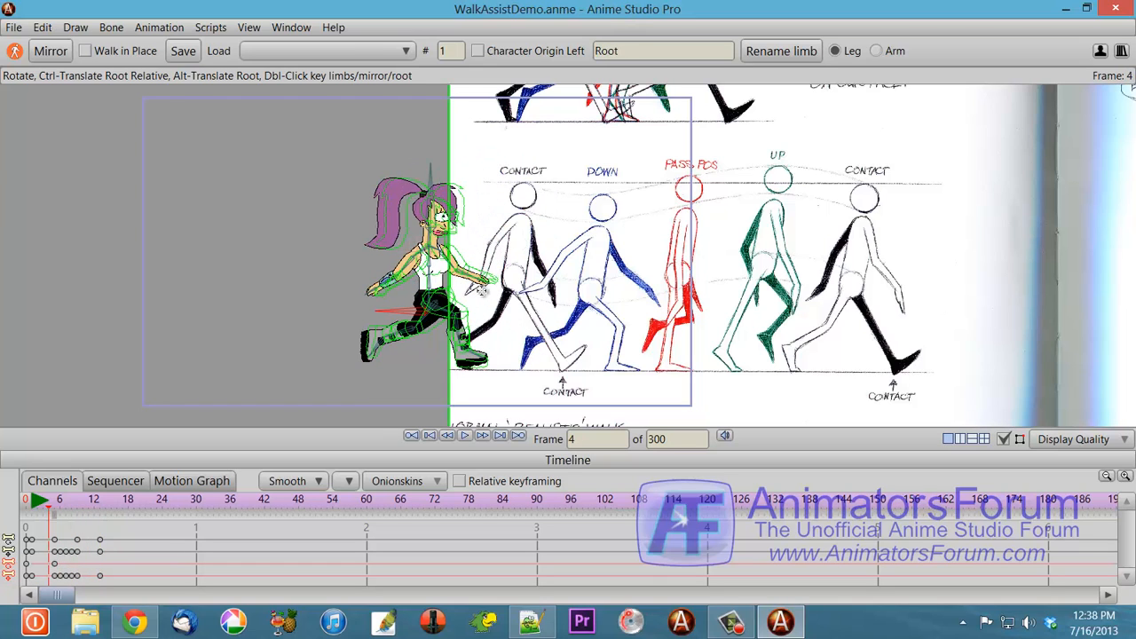
Readjust the root bone on frames 6 to 8 to keep the planted foot matched to the onion skin.
key(Right)
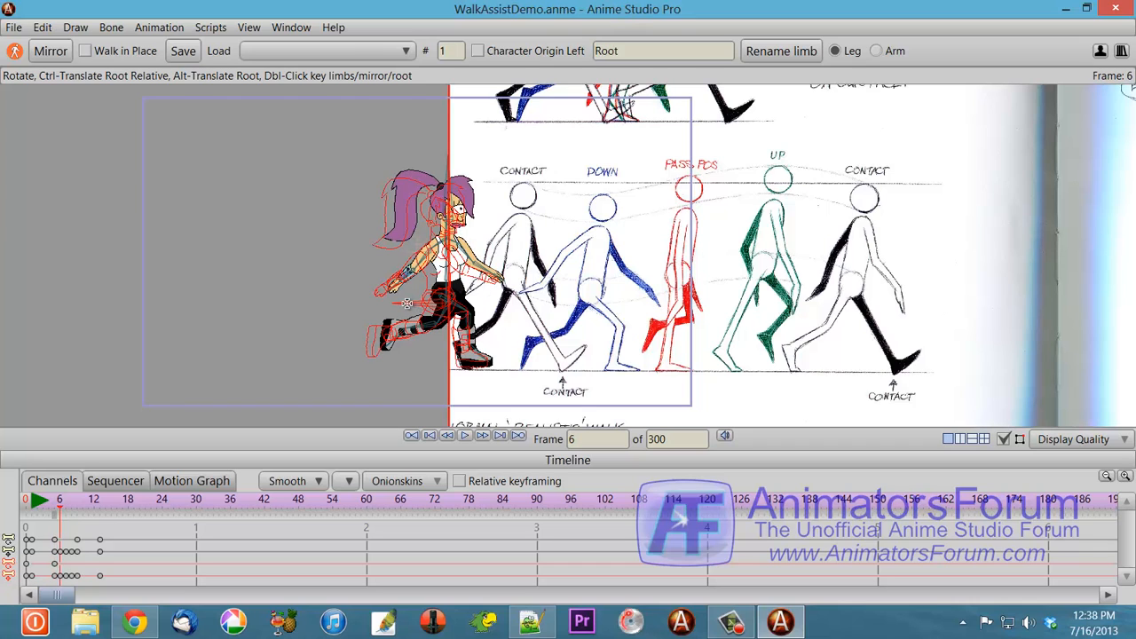
drag(406, 304, 435, 290)
key(Right)
key(Right)
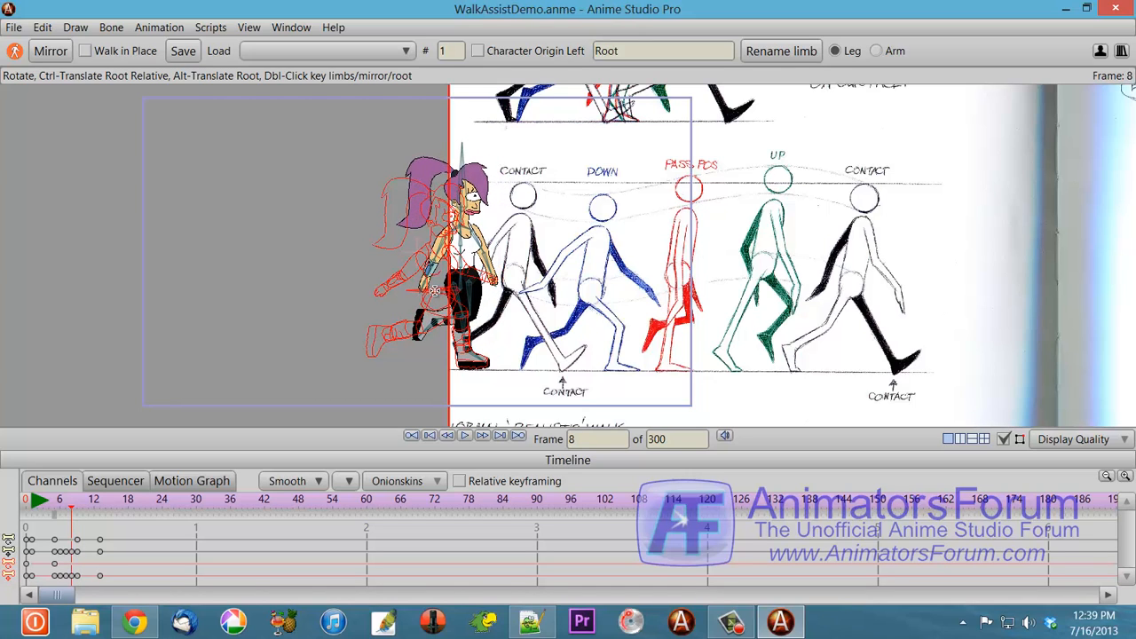
Step back and forth through the walk up to frame 13 to examine foot sliding and the overall motion.
key(Right)
key(Right)
key(Right)
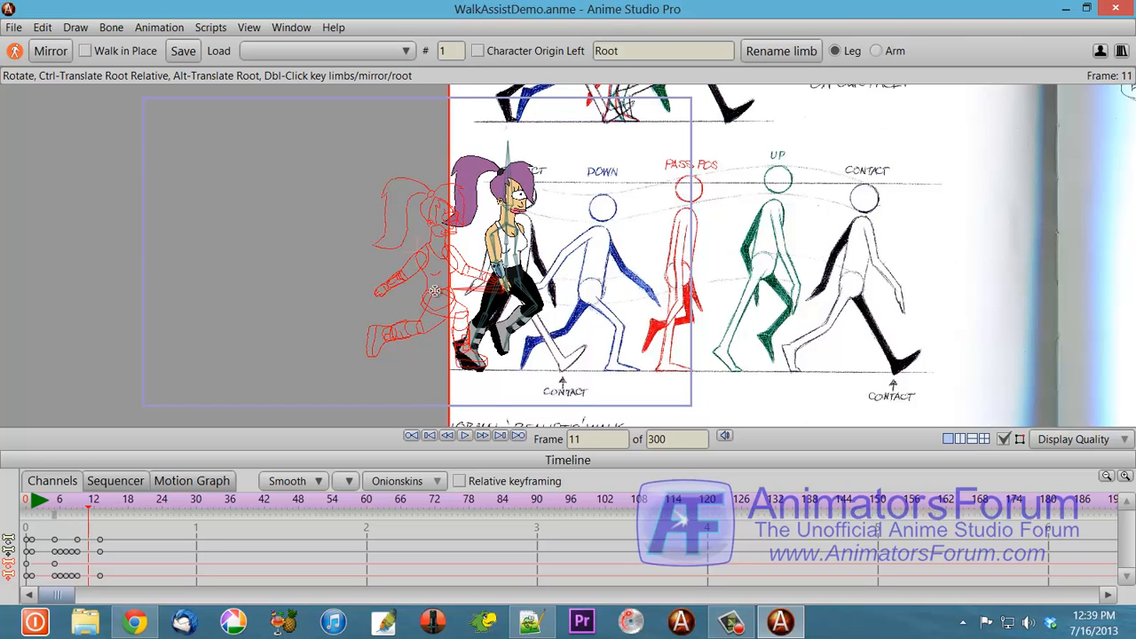
key(Right)
key(Right)
key(Right)
key(Left)
key(Left)
key(Left)
key(Left)
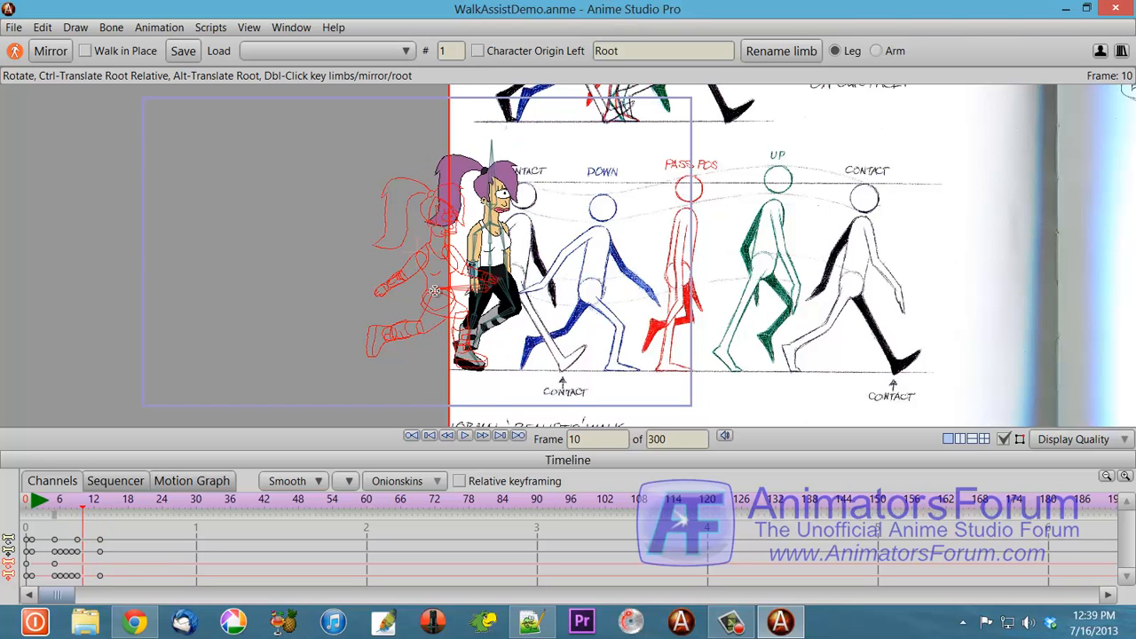
key(Left)
key(Left)
key(Left)
key(Left)
key(Left)
key(Left)
key(Left)
key(Left)
key(Right)
key(Right)
key(Right)
key(Right)
key(Right)
key(Right)
key(Right)
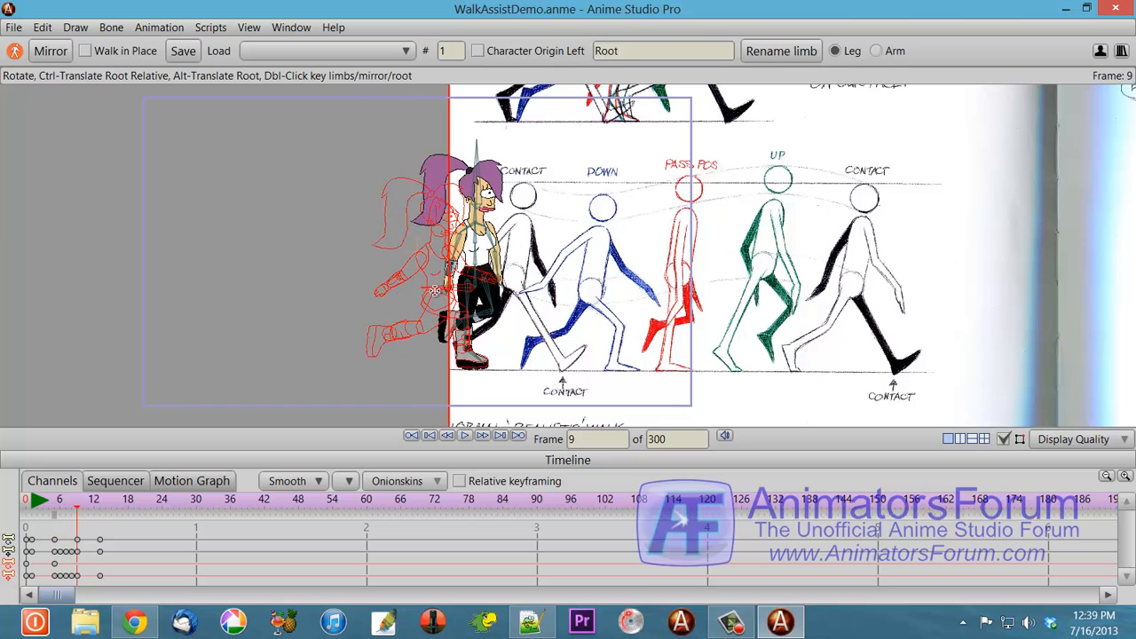
Rotate the forearm bones at frame 13 to refine the arm swing in the up pose.
key(Right)
key(Right)
key(Right)
key(Right)
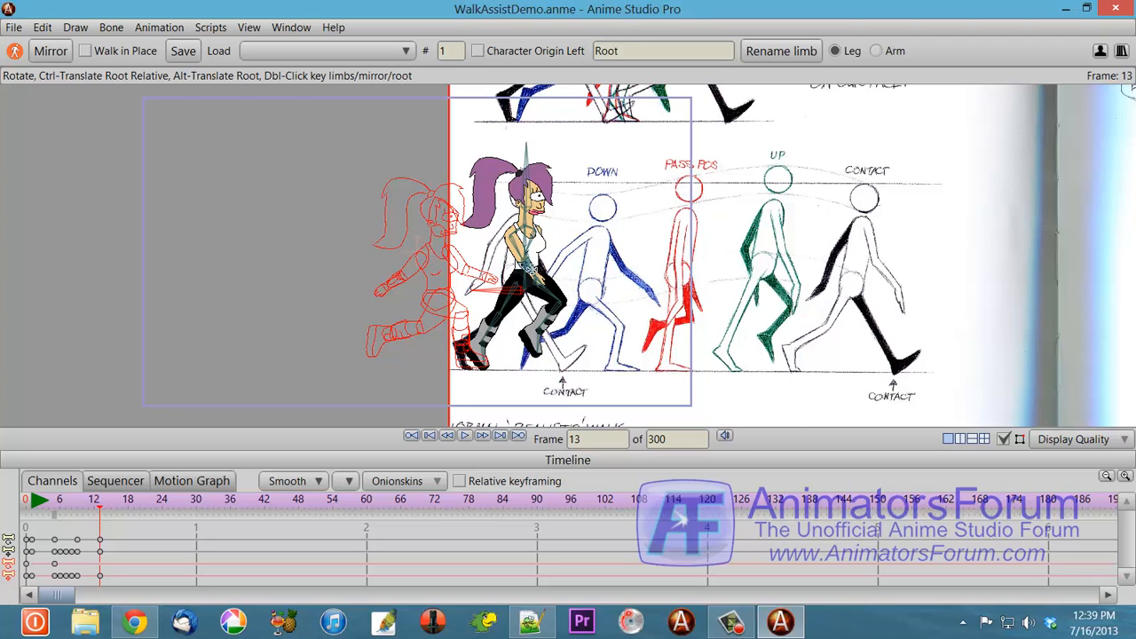
drag(533, 271, 509, 266)
click(520, 257)
Step back to the start of the walk and forward to frame 13 to examine the arm swing and overall motion.
key(Left)
key(Left)
key(Left)
key(Left)
key(Left)
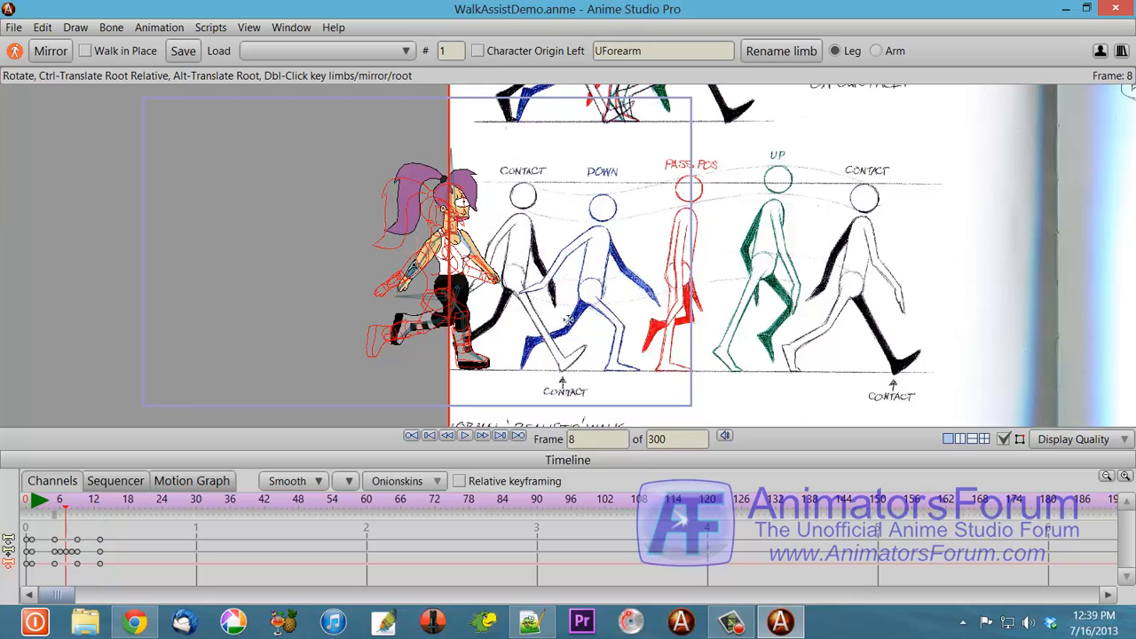
key(Left)
key(Left)
key(Left)
key(Left)
key(Left)
key(Left)
key(Left)
key(Left)
key(Right)
key(Right)
key(Right)
key(Right)
key(Right)
key(Right)
key(Right)
key(Right)
key(Right)
key(Right)
key(Right)
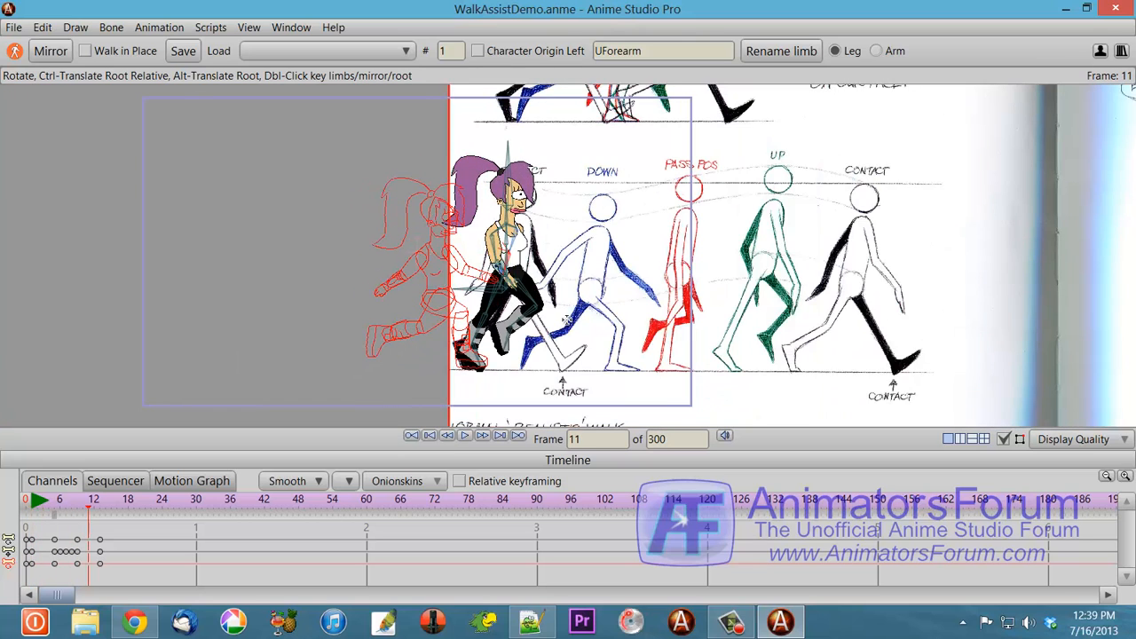
key(Right)
key(Right)
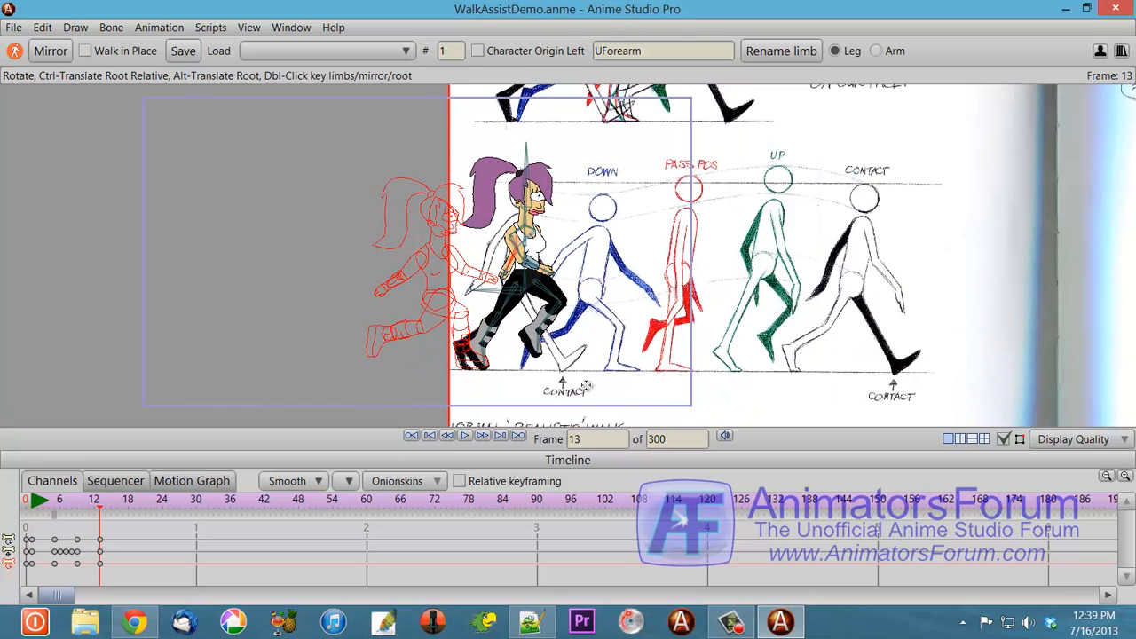
Step repeatedly between frames 4 and 13 to check the planted foot against the onion skin.
key(Left)
key(Left)
key(Left)
key(Left)
key(Left)
key(Left)
key(Left)
key(Left)
key(Right)
key(Right)
key(Right)
key(Right)
key(Right)
key(Right)
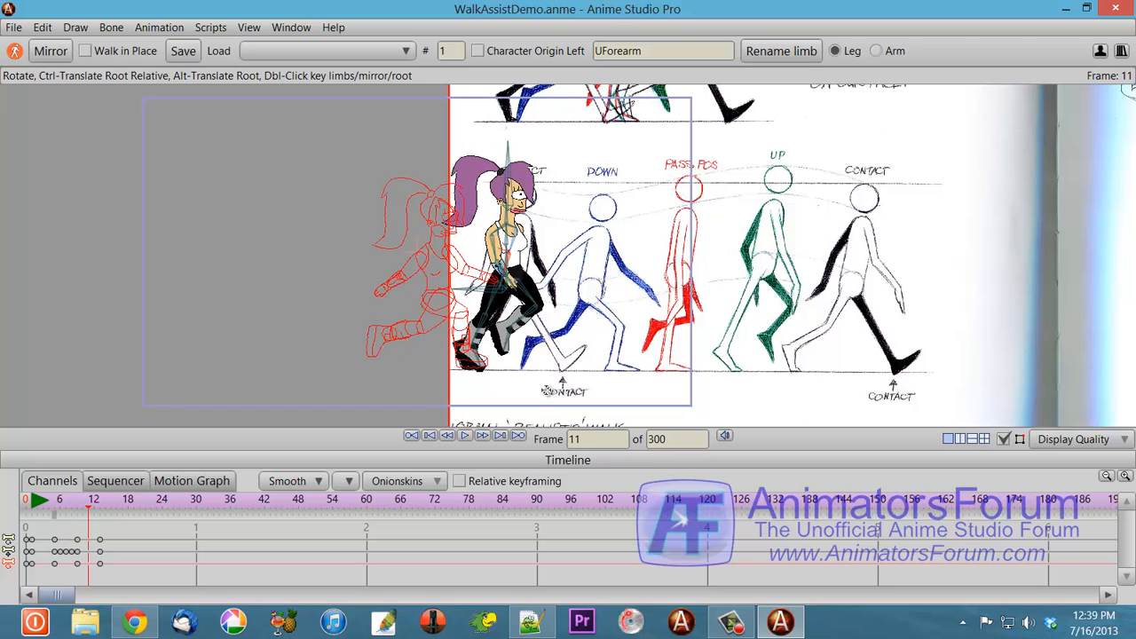
key(Left)
key(Left)
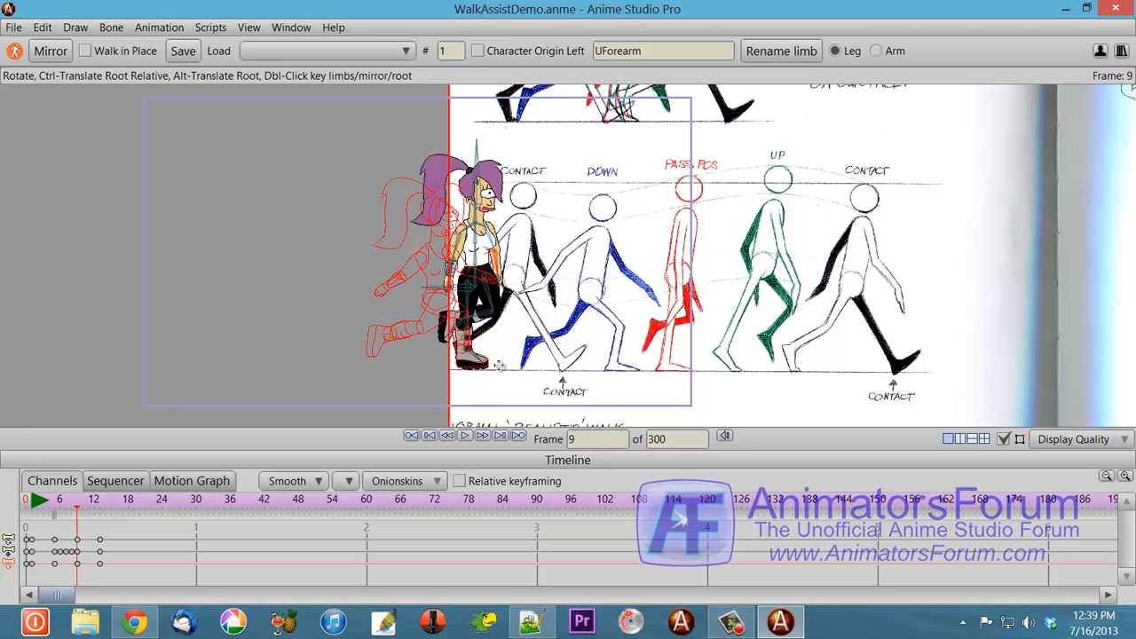
key(Left)
key(Left)
key(Left)
key(Left)
key(Left)
key(Right)
key(Right)
key(Right)
key(Right)
key(Right)
key(Right)
key(Right)
key(Right)
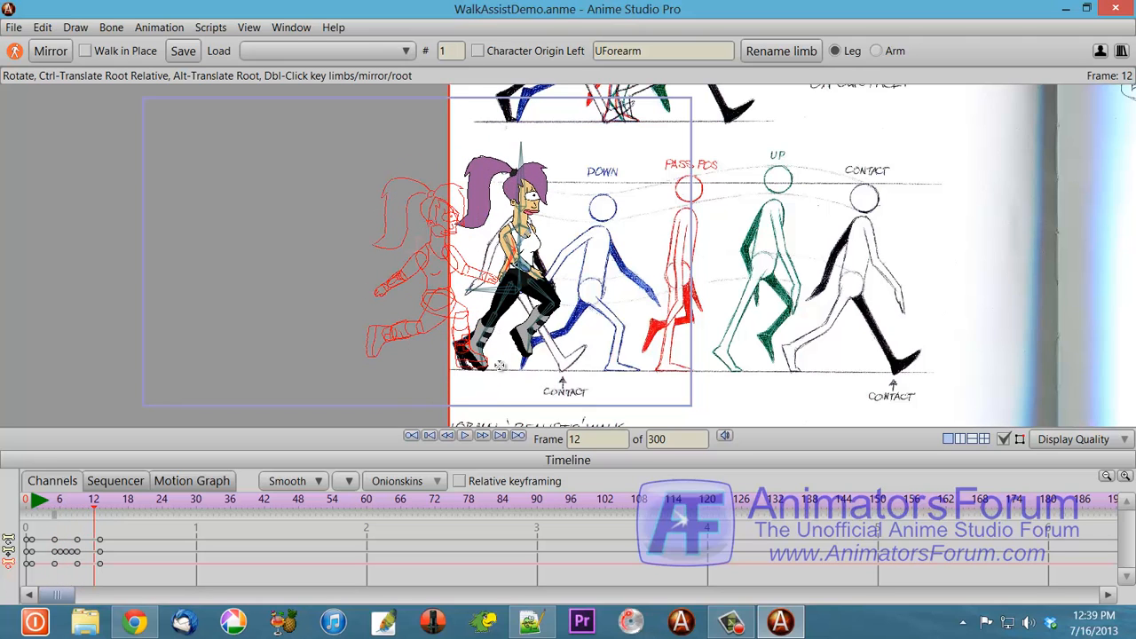
key(Right)
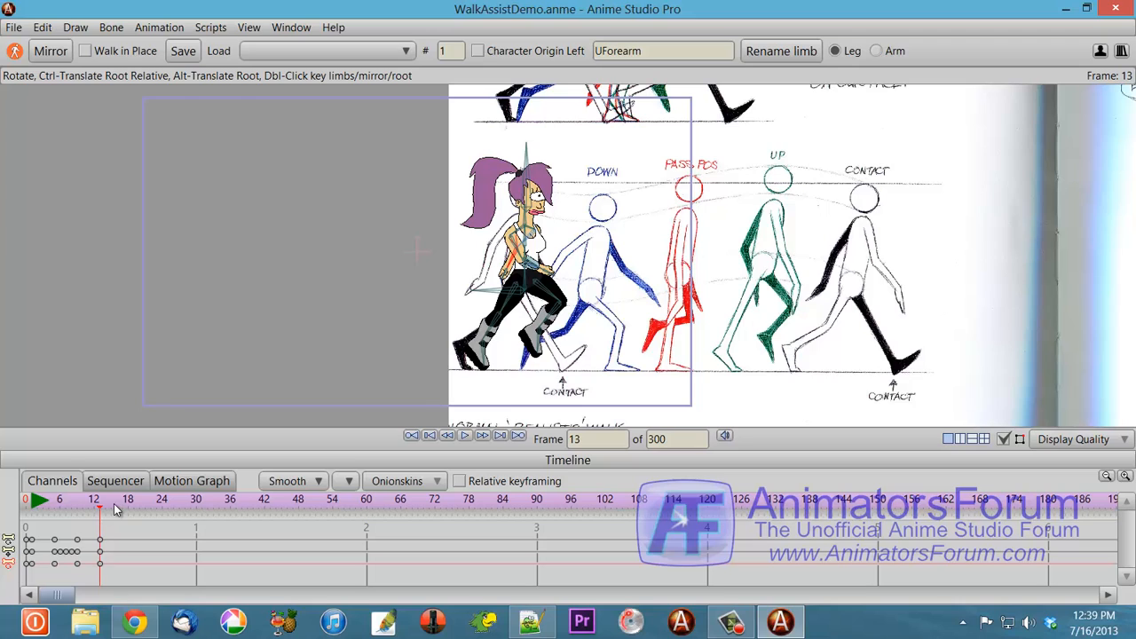
Mirror the keyed half of the walk at frame 17 to generate the opposite step.
key(Right)
key(Right)
key(Right)
click(61, 55)
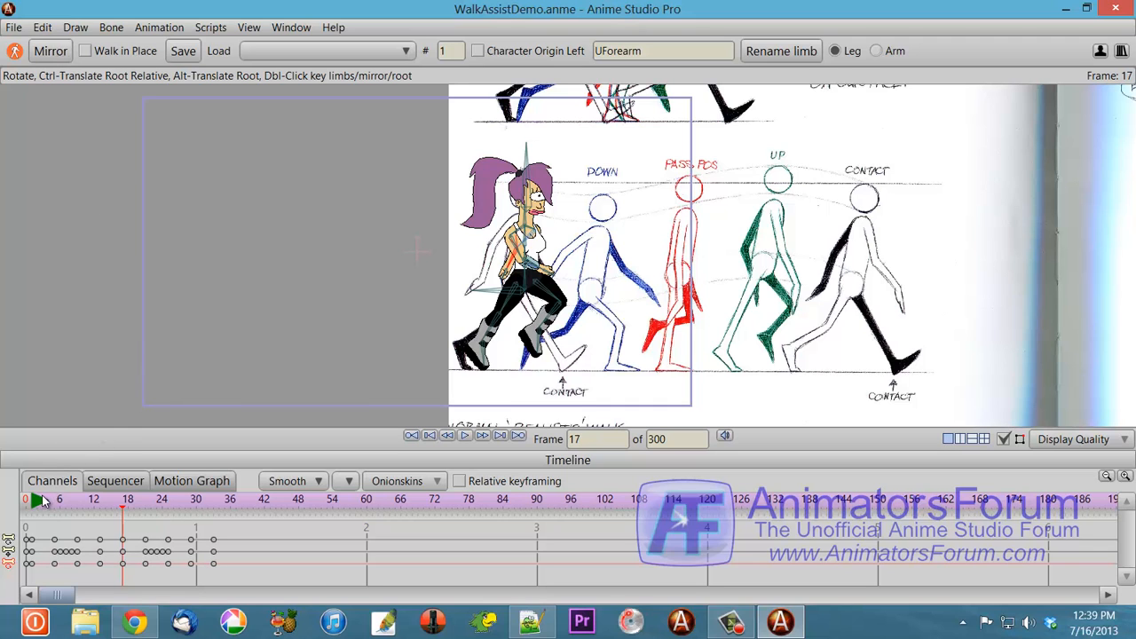
Scrub and play the mirrored walk from frame 1 to examine the full cycle moving forward.
drag(32, 504, 235, 504)
drag(153, 502, 80, 519)
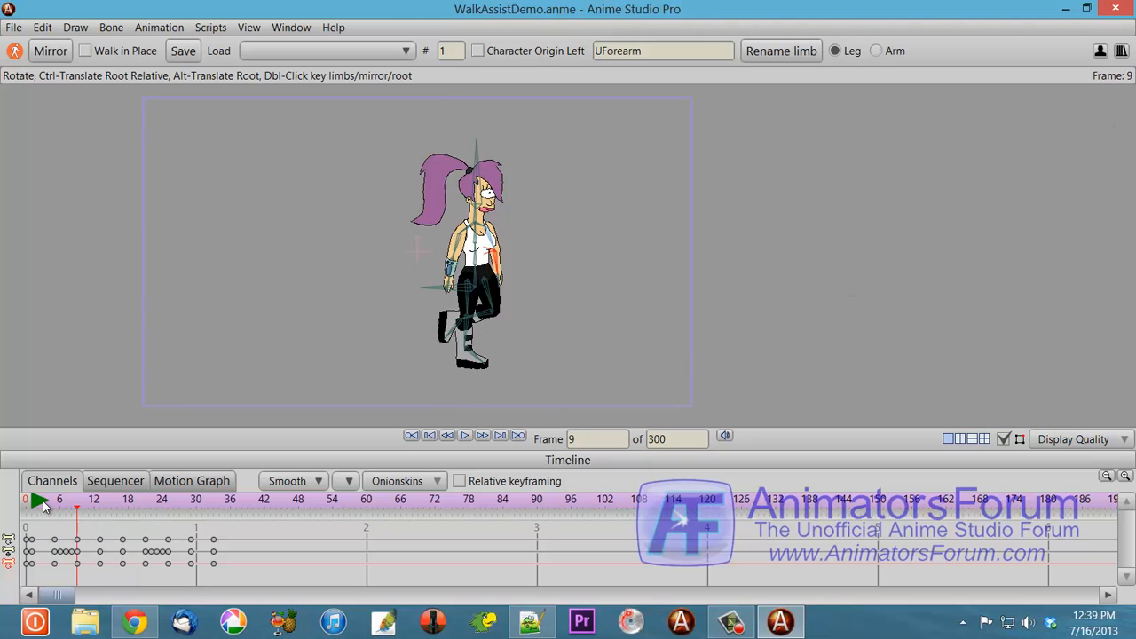
mouse_move(43, 504)
mouse_down()
mouse_move(242, 504)
mouse_move(48, 504)
mouse_move(234, 505)
mouse_move(50, 517)
mouse_move(37, 507)
mouse_move(180, 508)
mouse_move(32, 524)
mouse_up()
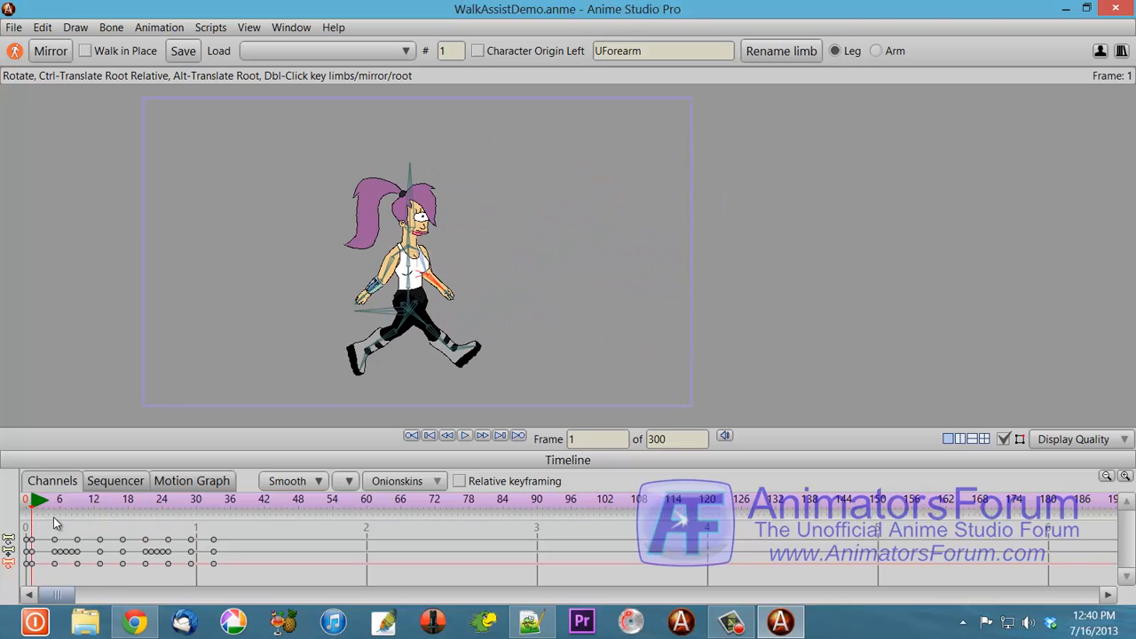
key(space)
key(space)
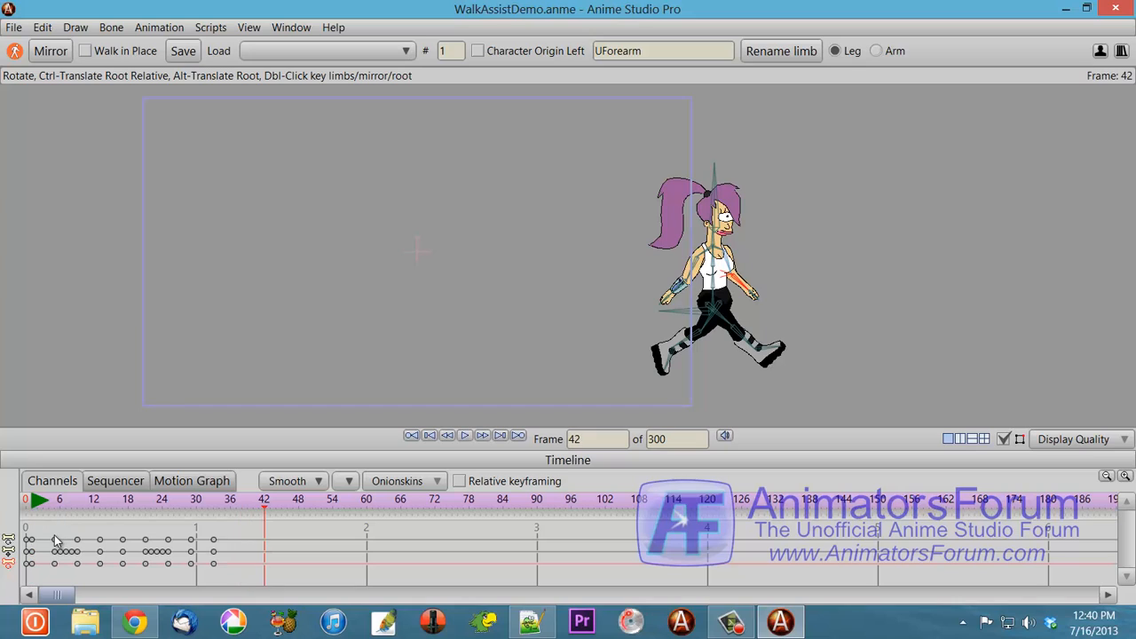
drag(40, 506, 36, 504)
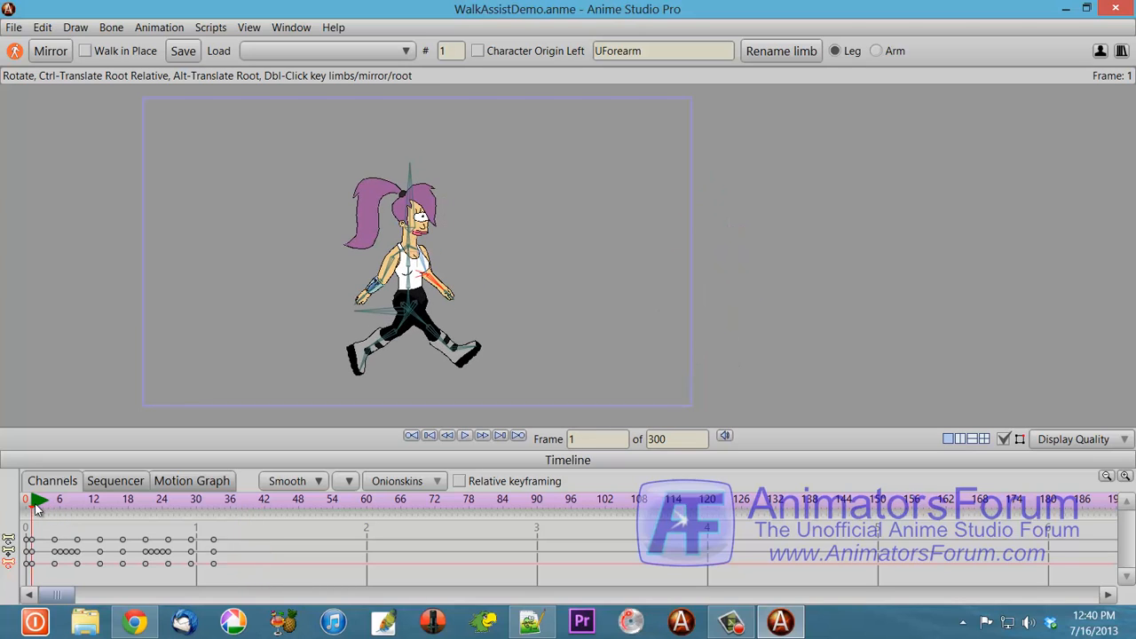
drag(35, 506, 99, 507)
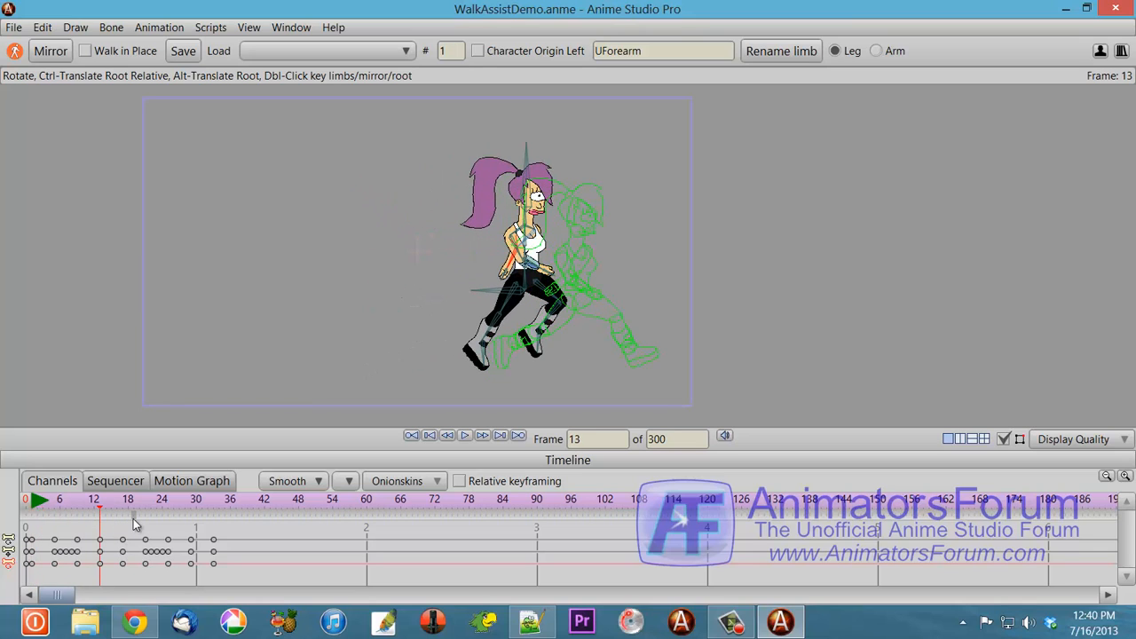
Delete the mirrored keyframes after frame 13 and mirror the walk at frame 18 with Walk in Place enabled.
drag(108, 531, 235, 577)
key(Delete)
drag(101, 507, 130, 508)
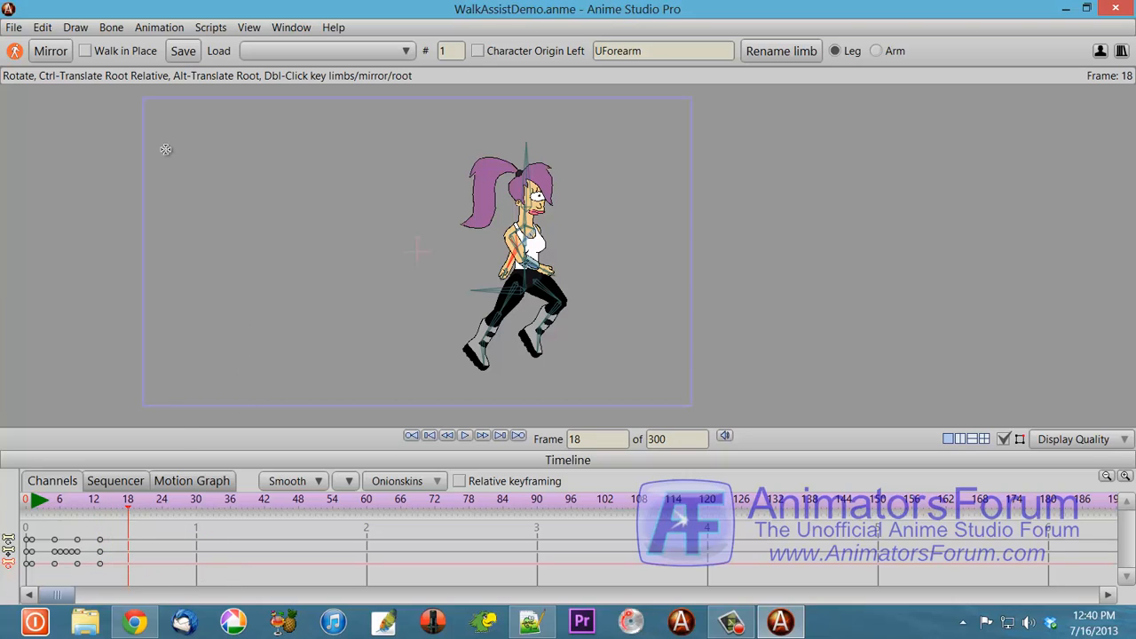
click(85, 51)
click(49, 52)
drag(35, 507, 225, 520)
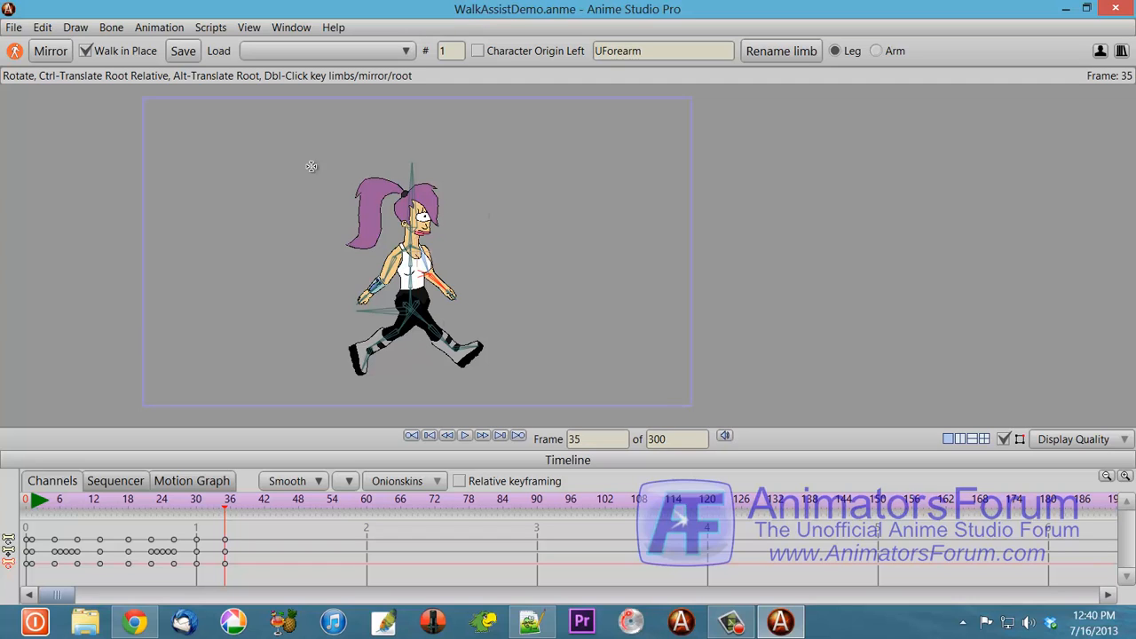
Clear all animation from the entire document.
click(160, 28)
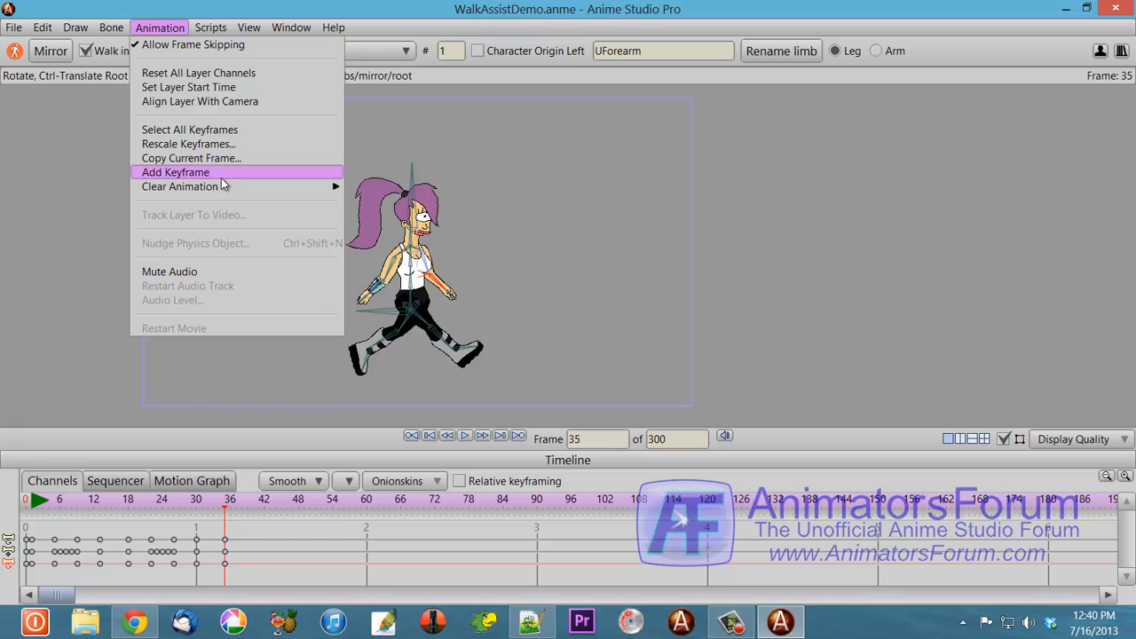
mouse_move(223, 187)
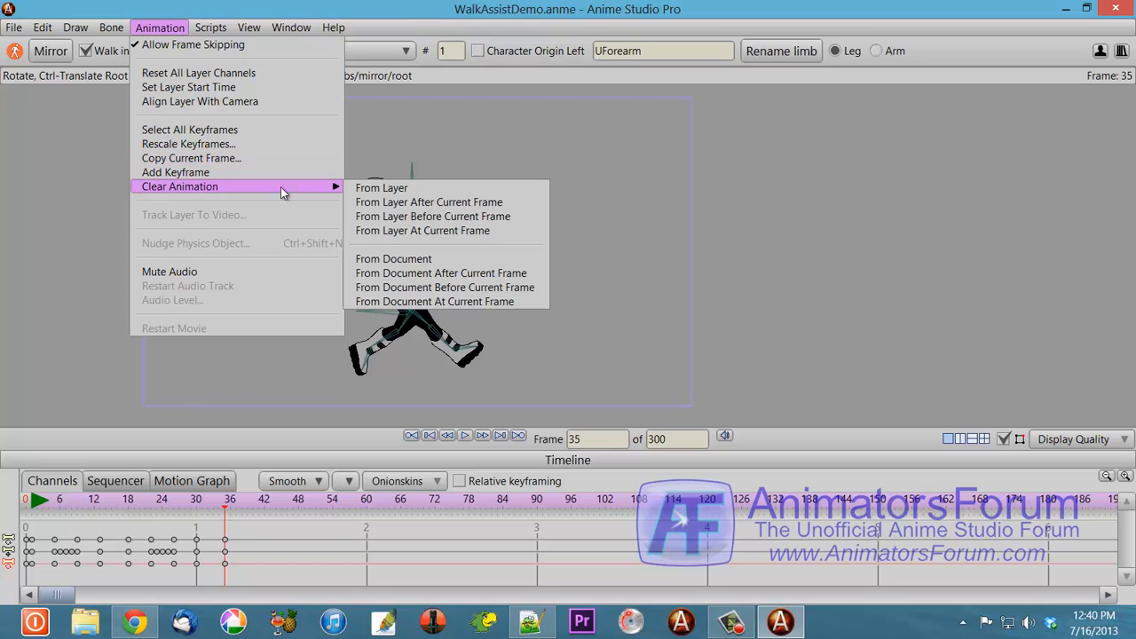
click(377, 259)
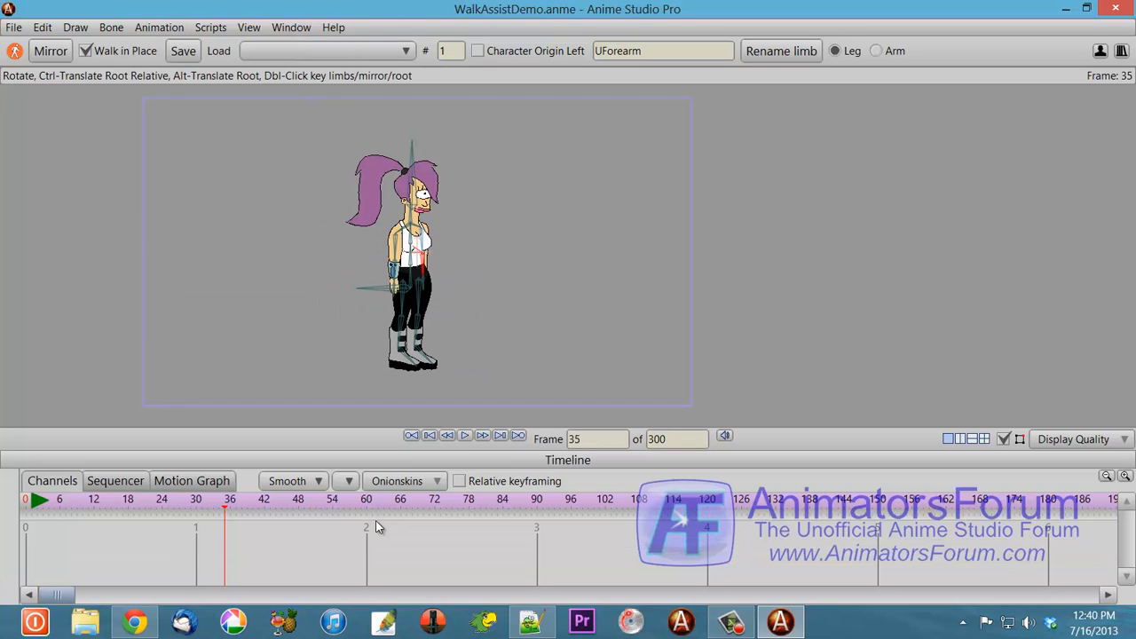
Move the root bone at frame 30 so the character stands near the canvas's lower-left corner, and key the root.
click(196, 502)
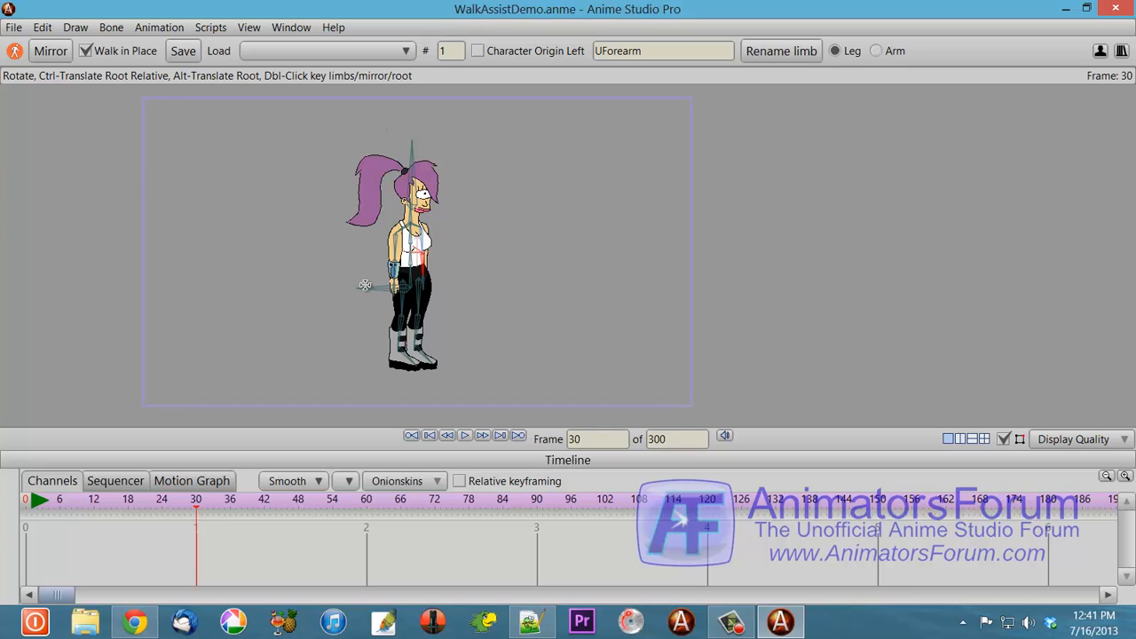
drag(367, 289, 189, 317)
double_click(190, 317)
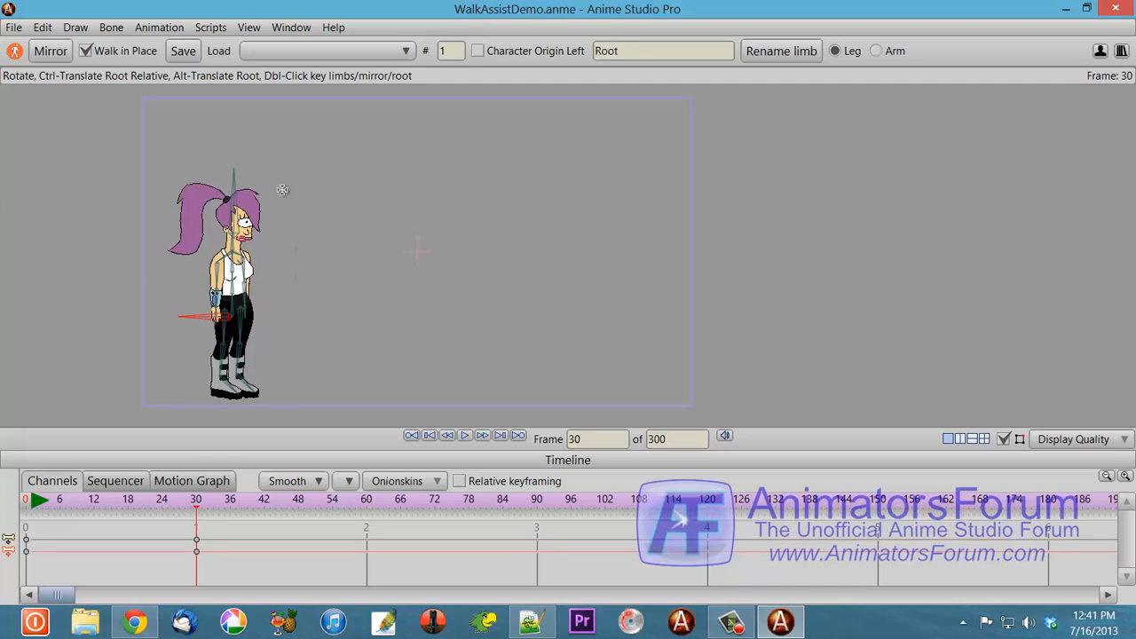
Try loading the saved LeelaStride motion at frame 35 and scrub through it.
click(226, 502)
click(405, 51)
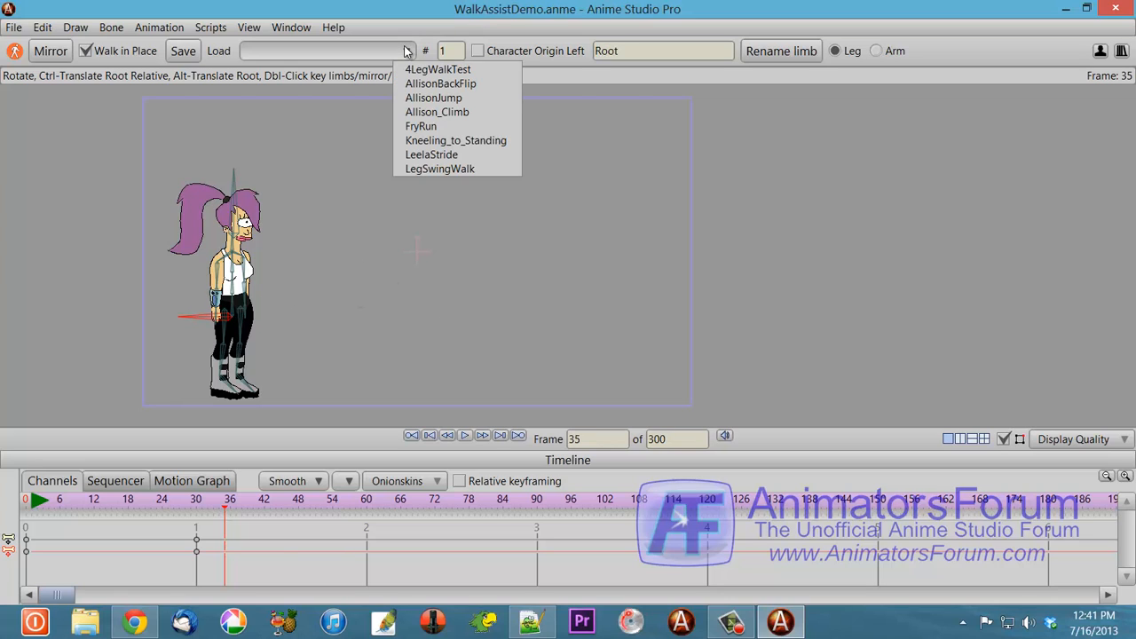
click(431, 155)
drag(190, 521, 404, 519)
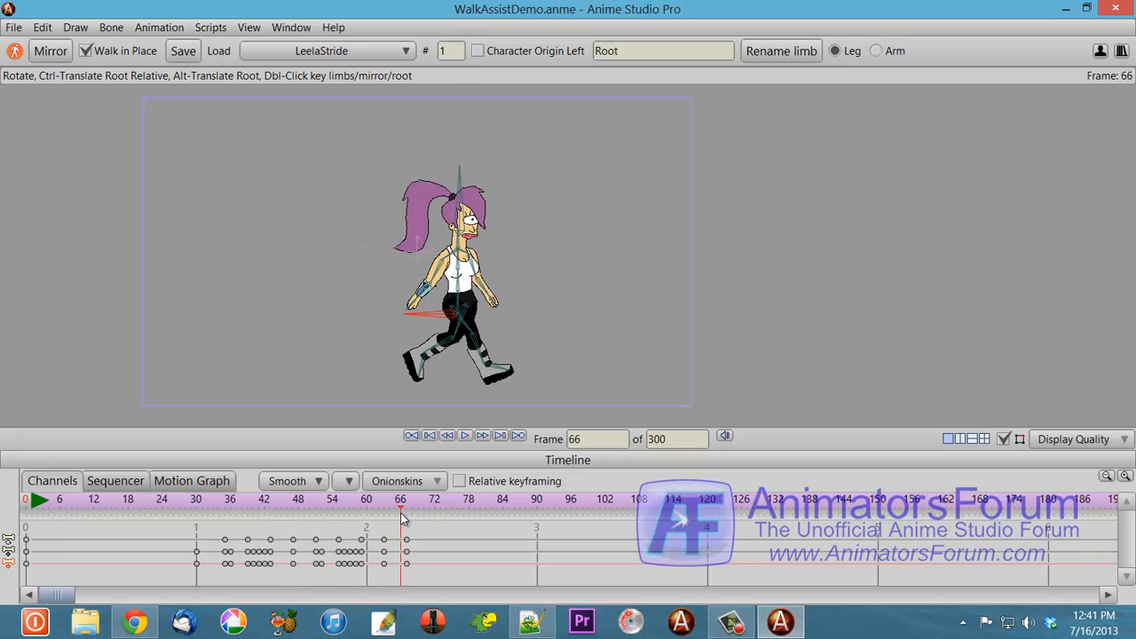
key(ctrl+z)
Load the saved AllisonJump motion at frame 34 with a repeat count of 2, and scrub through it.
drag(198, 506, 219, 508)
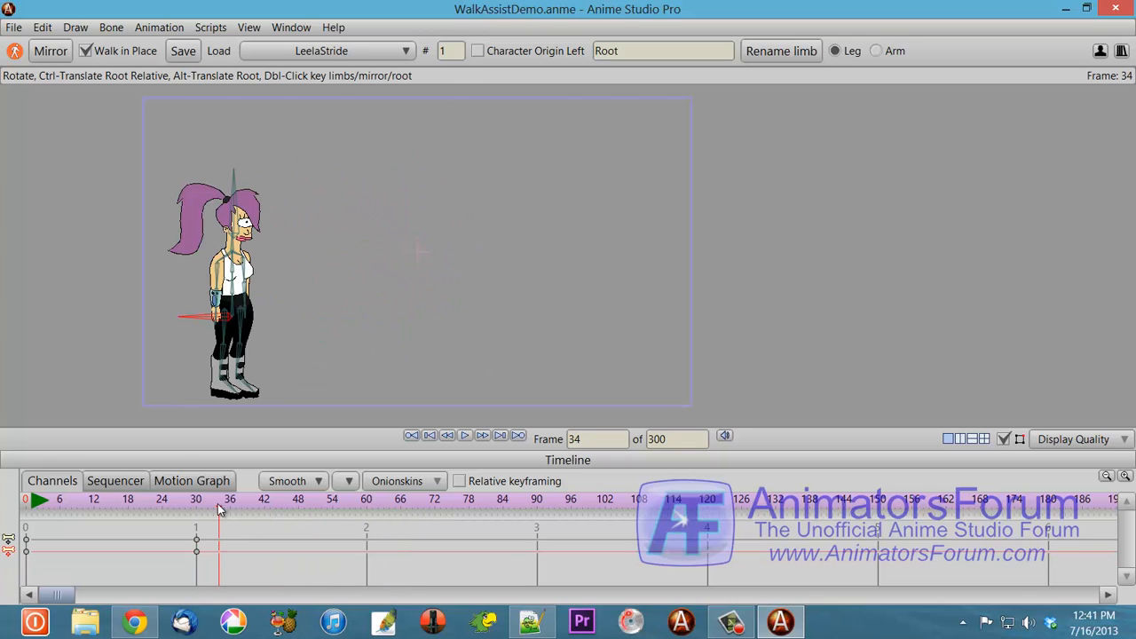
click(406, 53)
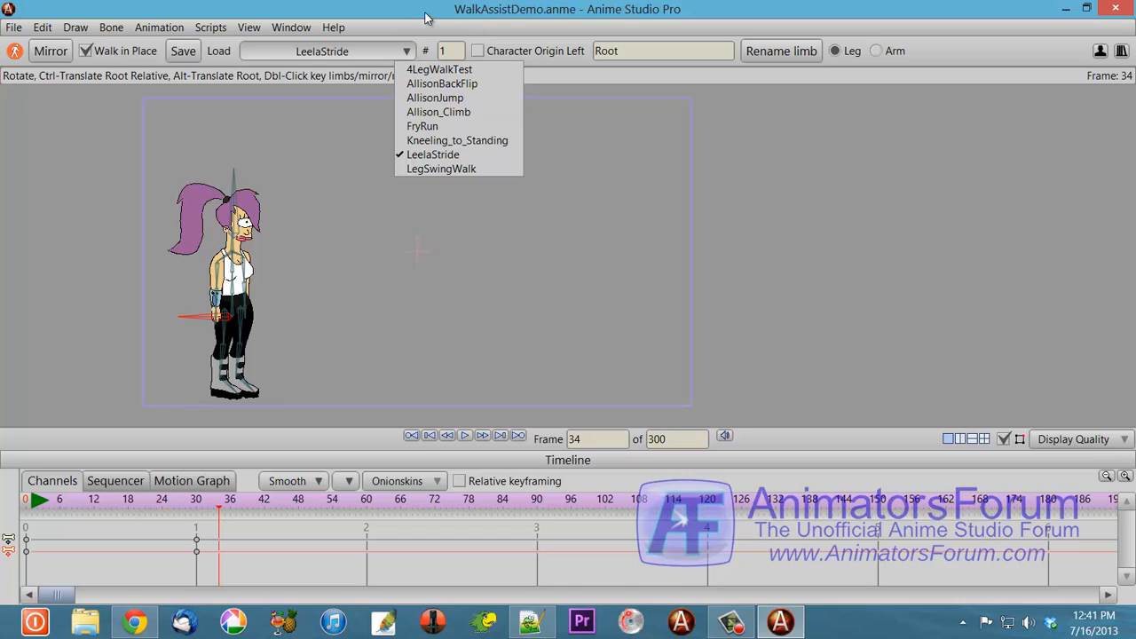
click(444, 51)
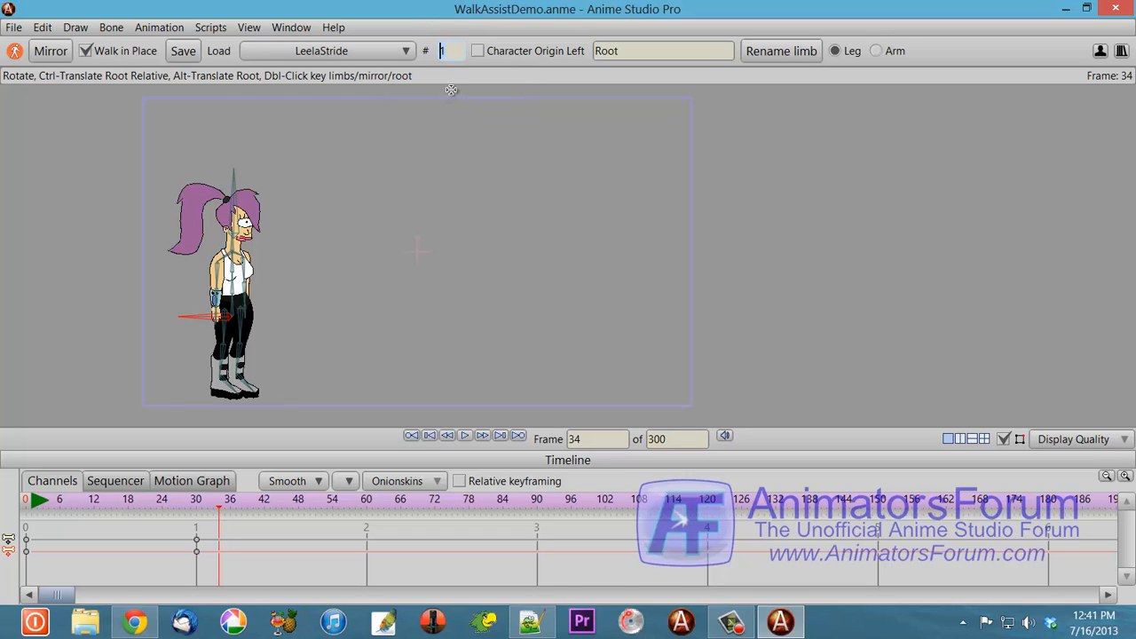
click(375, 50)
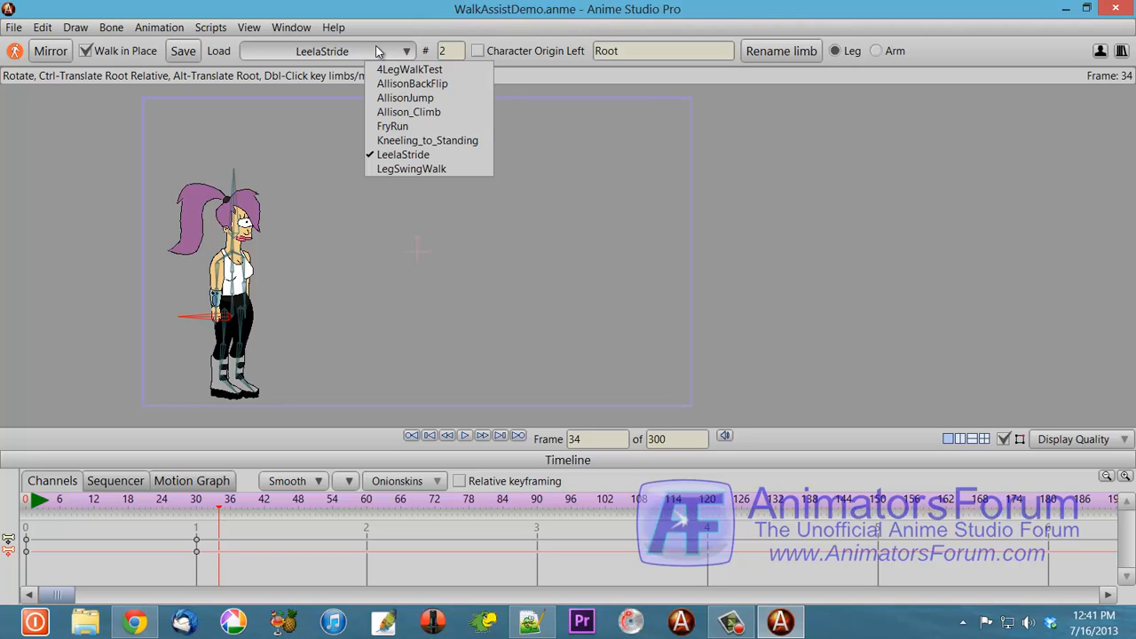
click(405, 97)
drag(197, 507, 601, 525)
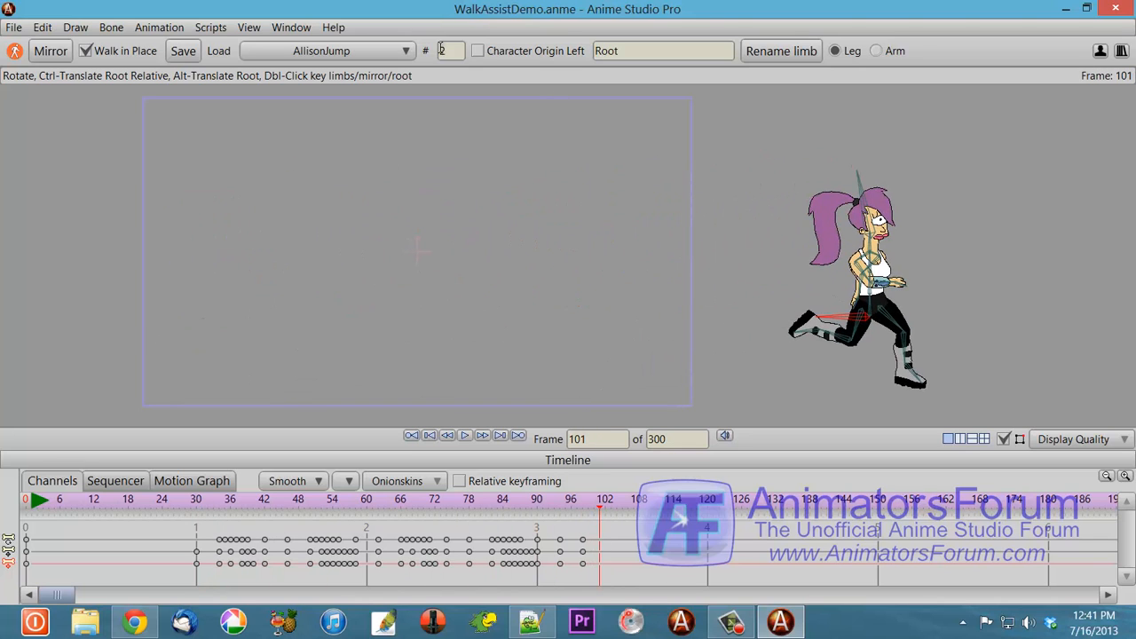
Set the repeat count to 1, load the AllisonBackFlip motion at frame 101, and scrub through it.
drag(462, 50, 435, 52)
click(398, 51)
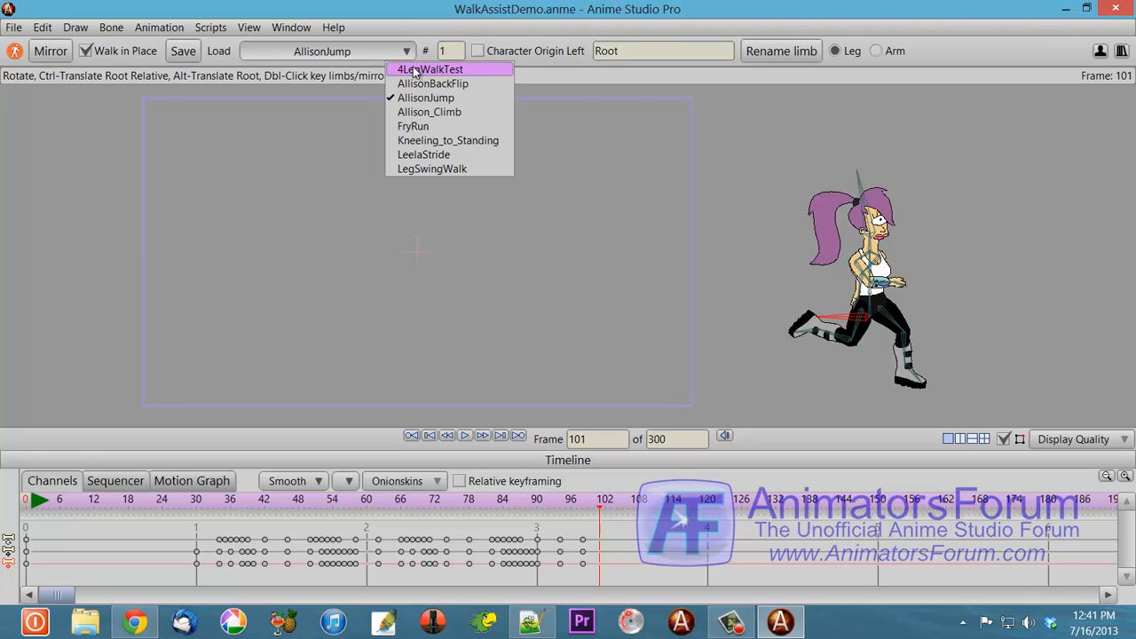
click(418, 84)
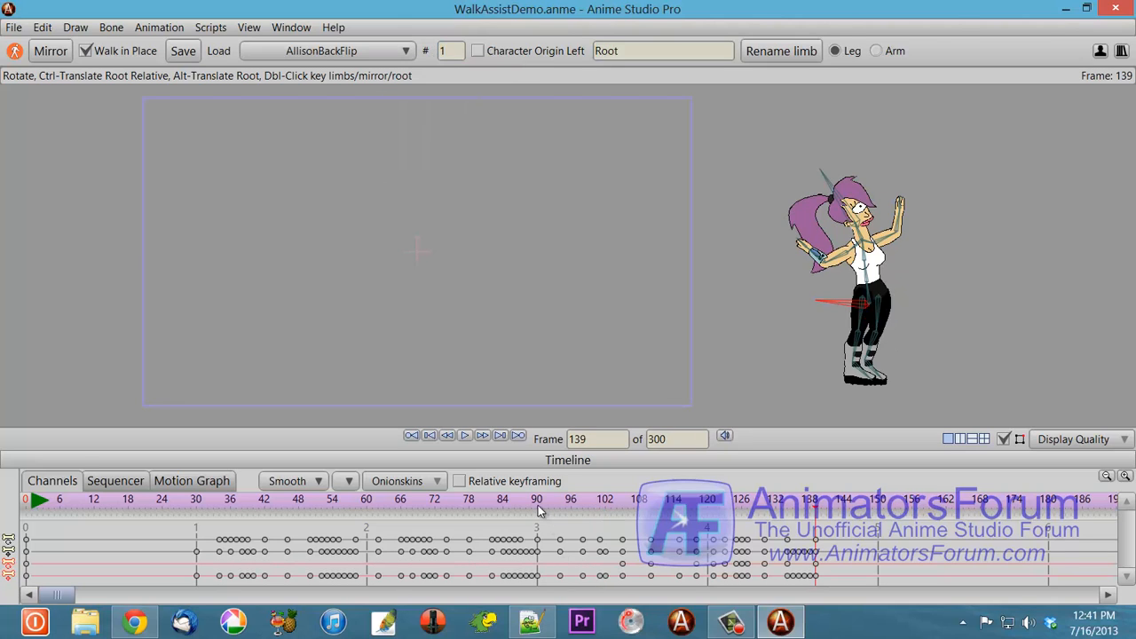
drag(529, 506, 856, 551)
Try appending the AllisonJump motion at frame 146 after the back flip.
click(405, 54)
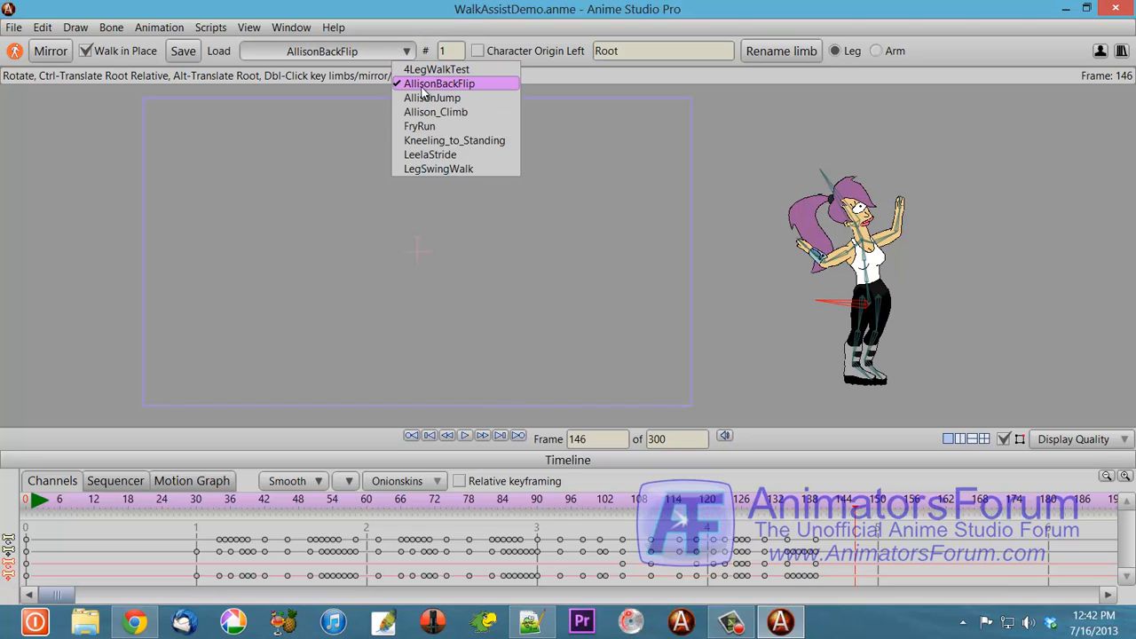
click(424, 95)
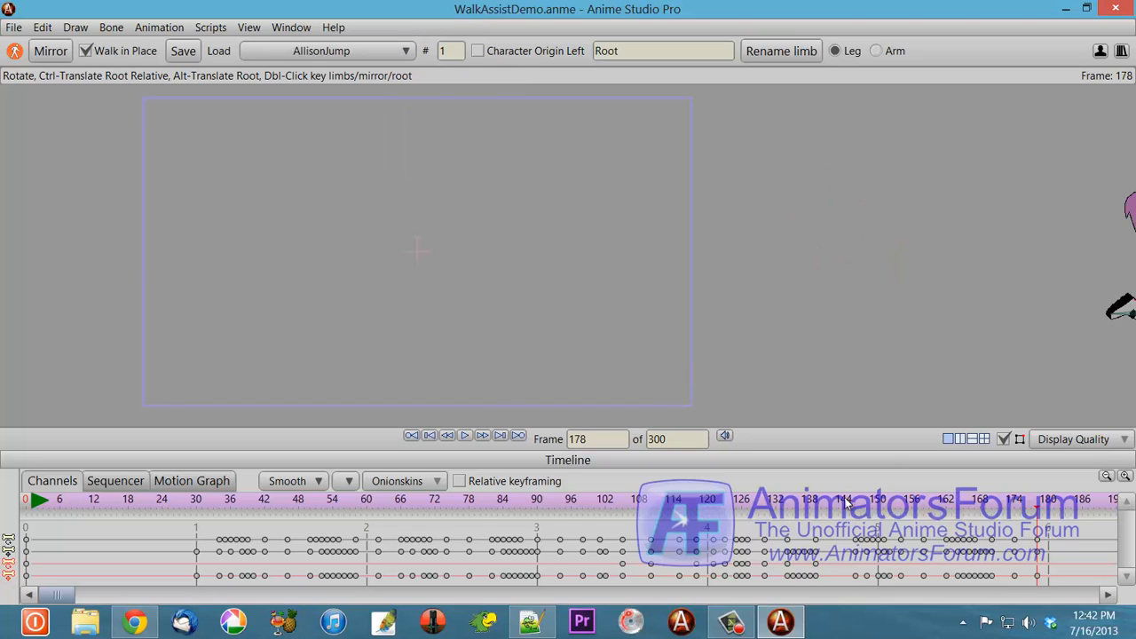
drag(887, 262, 639, 241)
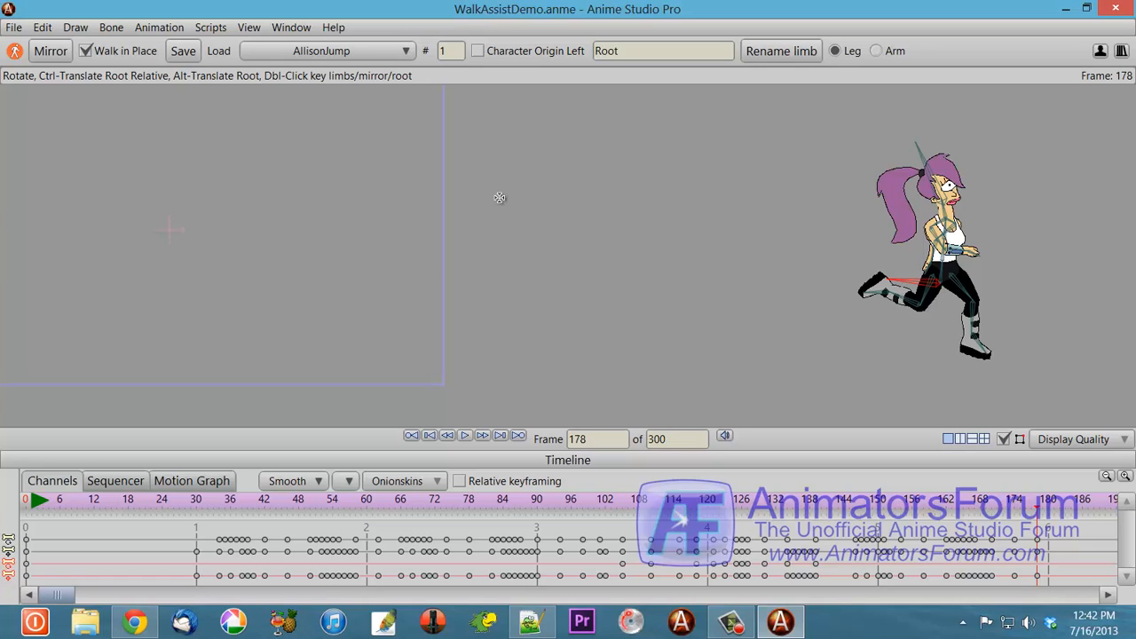
Load the saved Allison_Climb motion at frame 144 after the back flip, and scrub through it.
drag(802, 501, 844, 502)
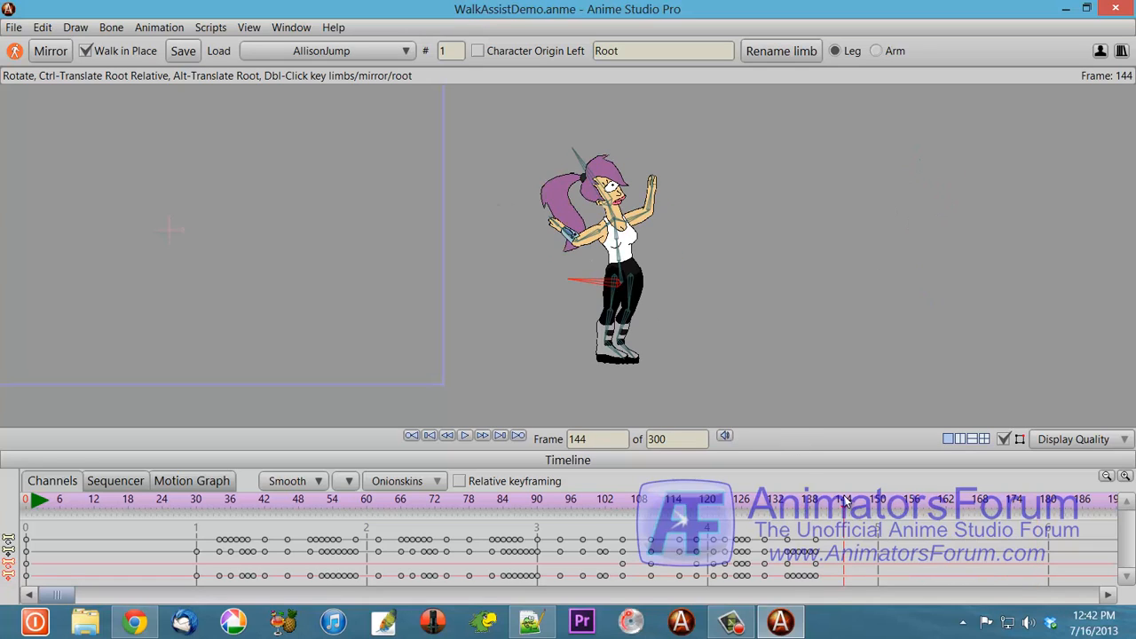
click(385, 54)
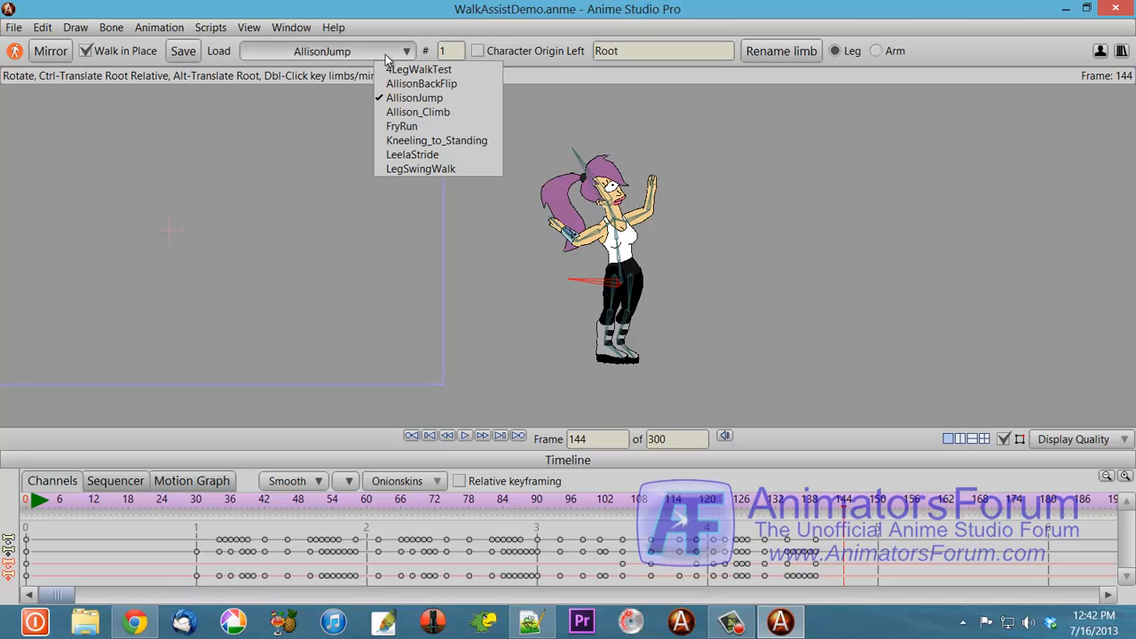
click(408, 106)
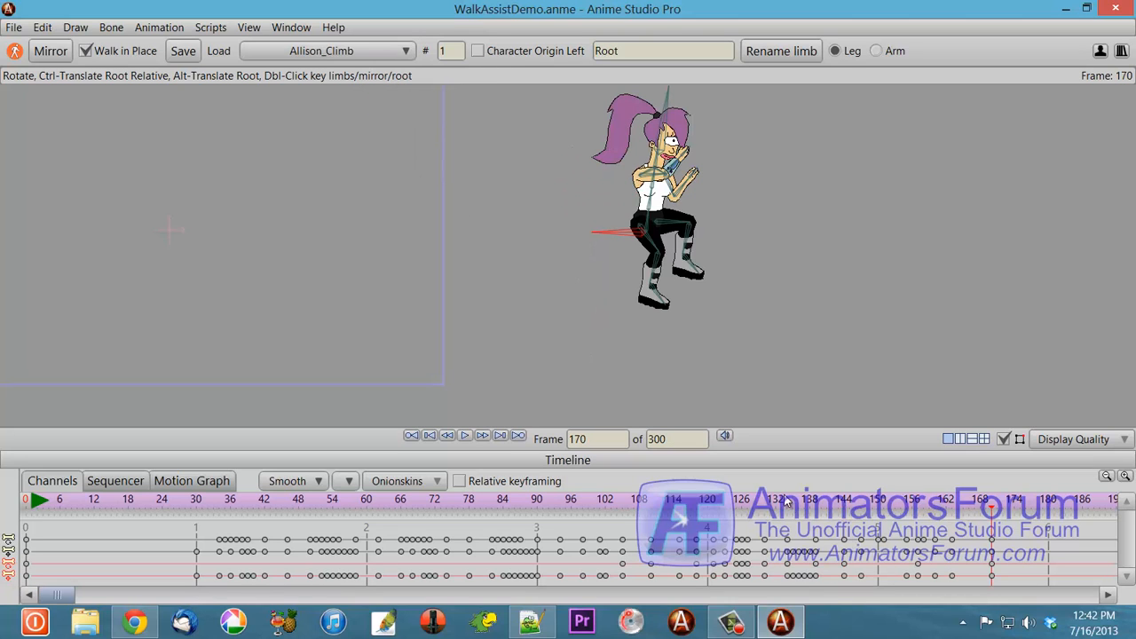
mouse_move(788, 505)
mouse_down()
mouse_move(1027, 515)
mouse_move(222, 541)
mouse_move(986, 528)
mouse_up()
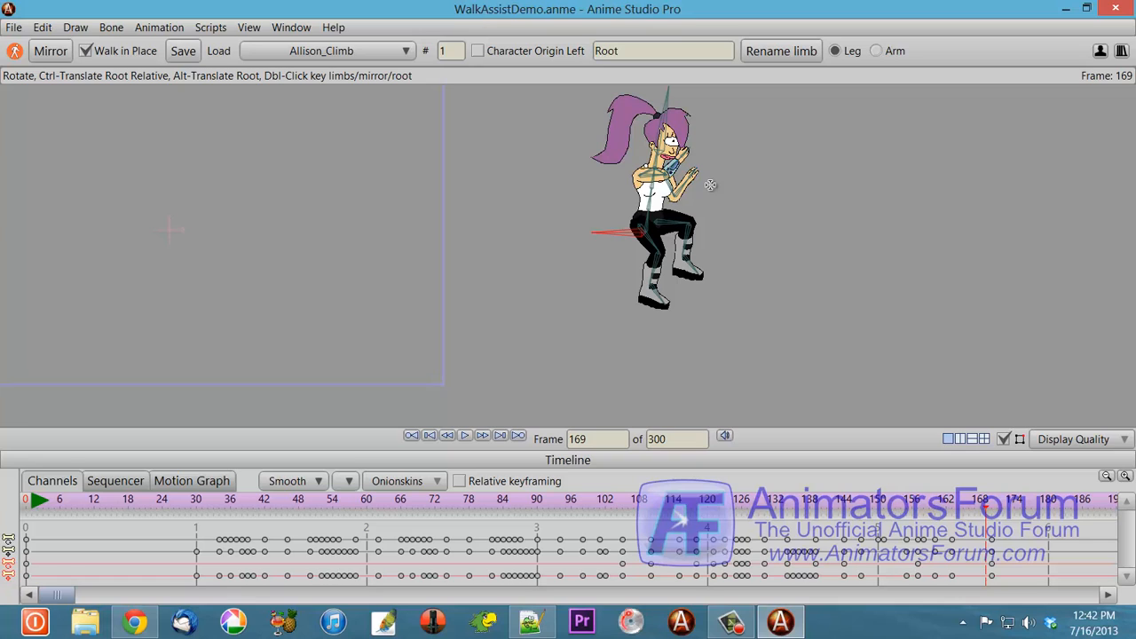
Clear all animation from the document.
click(151, 29)
mouse_move(201, 185)
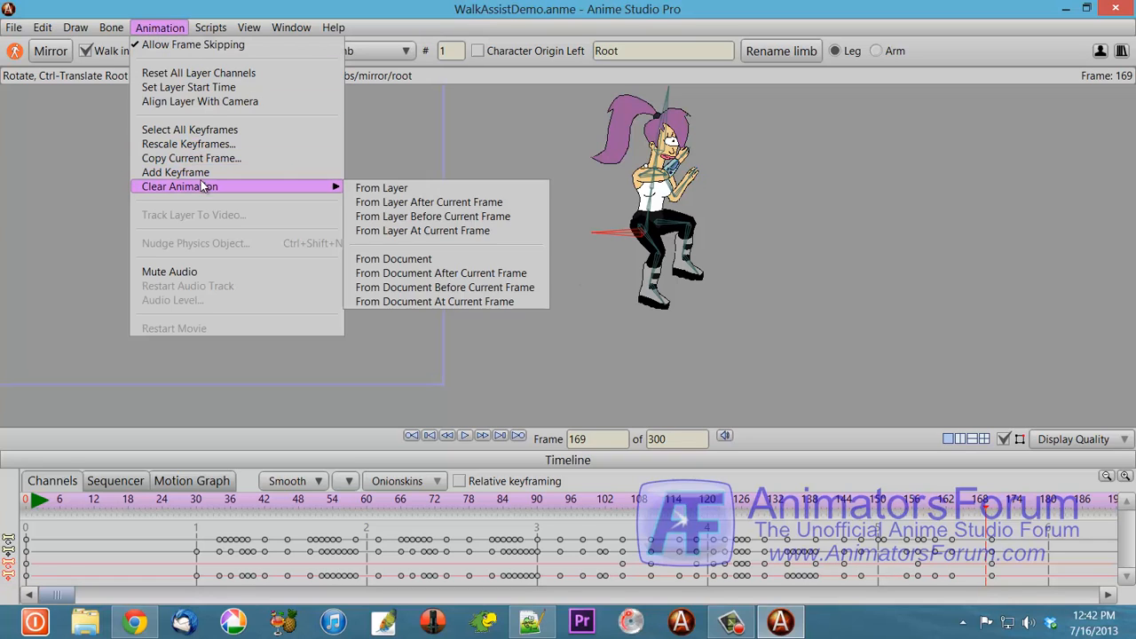
click(411, 258)
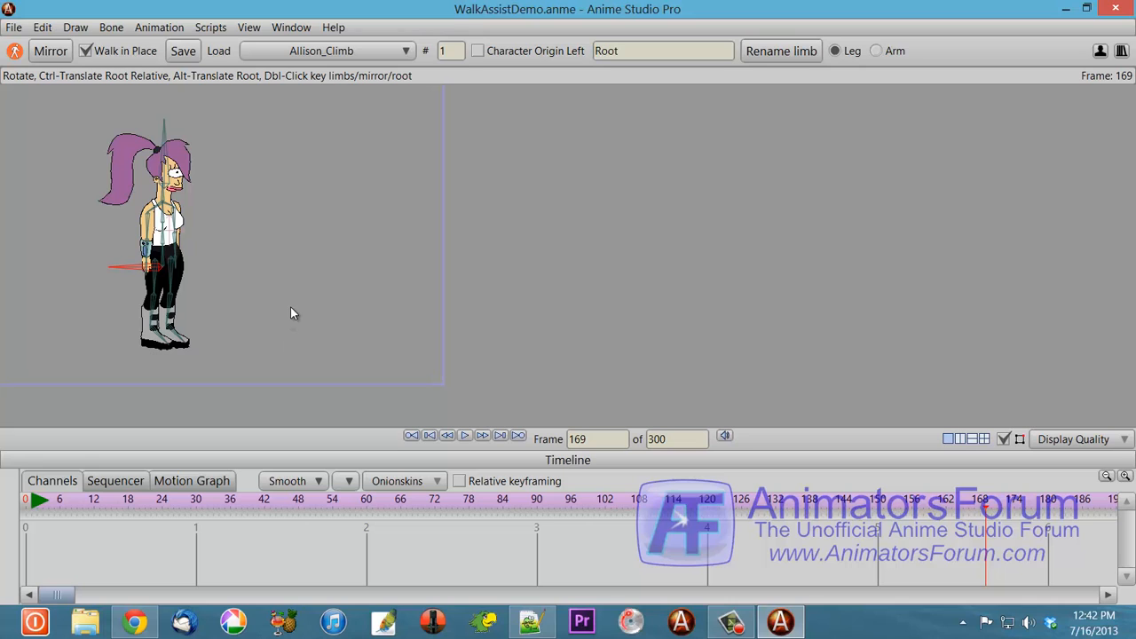
drag(376, 304, 753, 333)
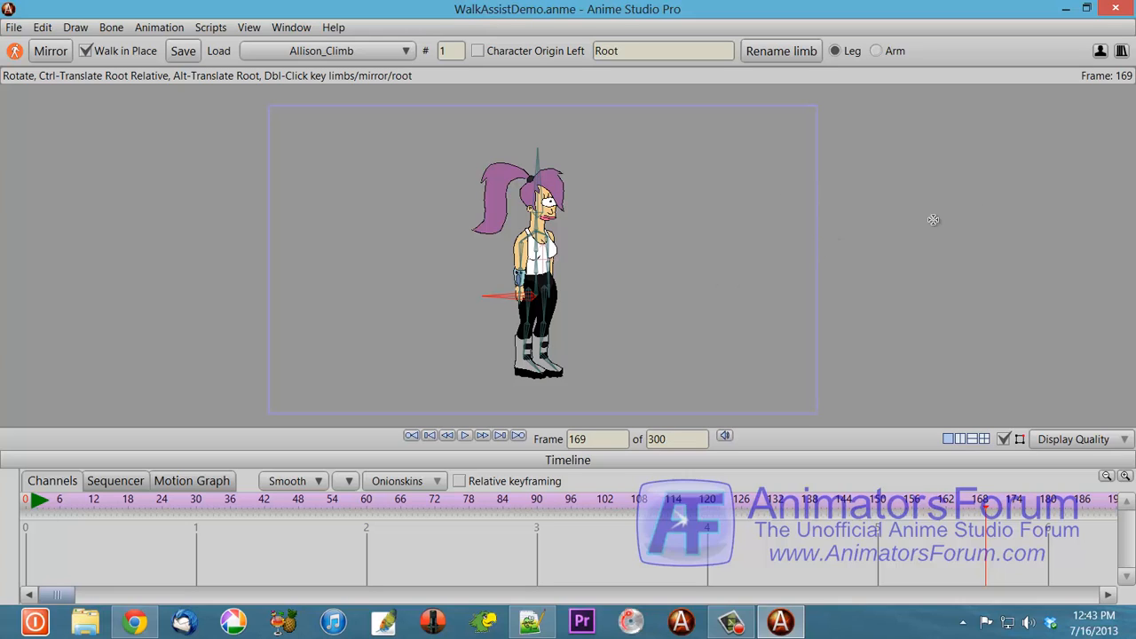
Create a new document without saving the current one, and add the Bald Man preset character with the Character Wizard.
click(15, 28)
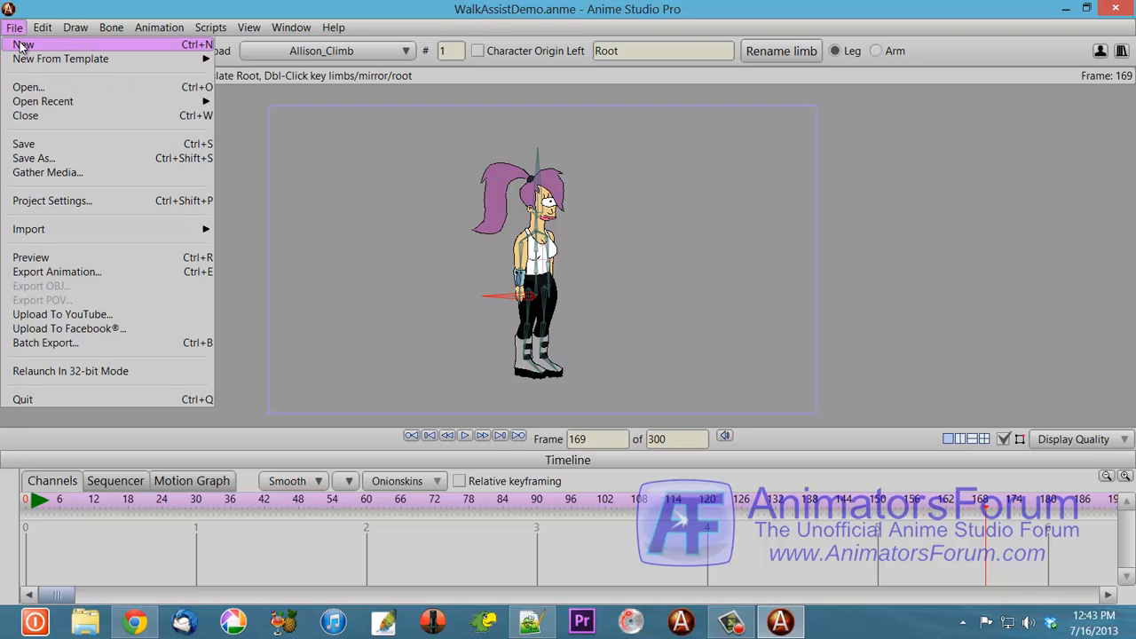
click(21, 46)
click(570, 347)
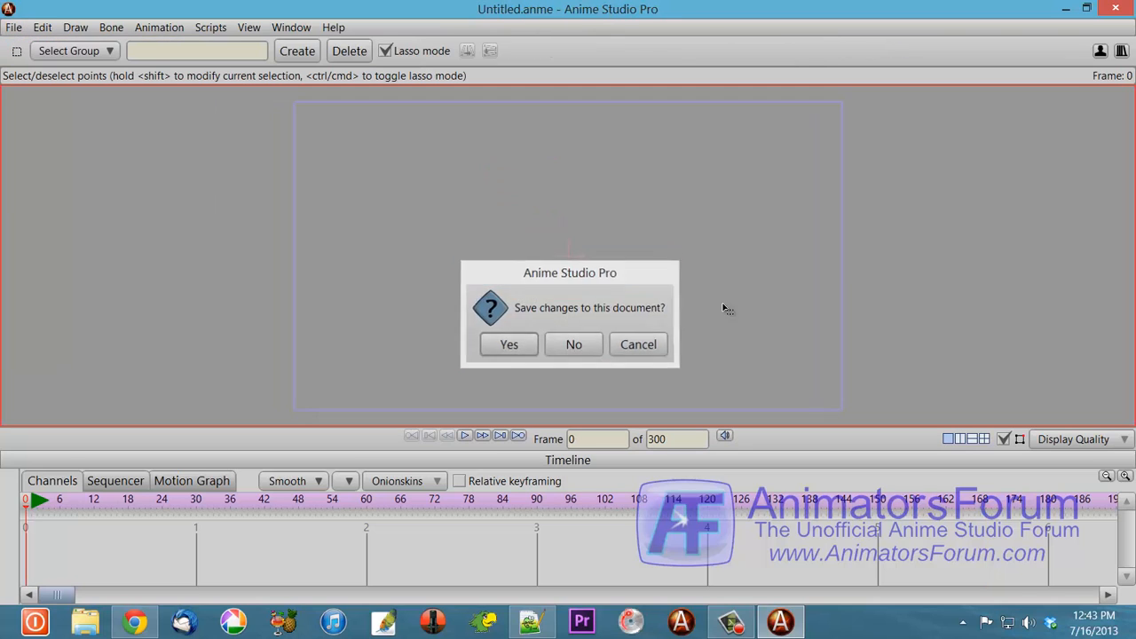
click(1101, 51)
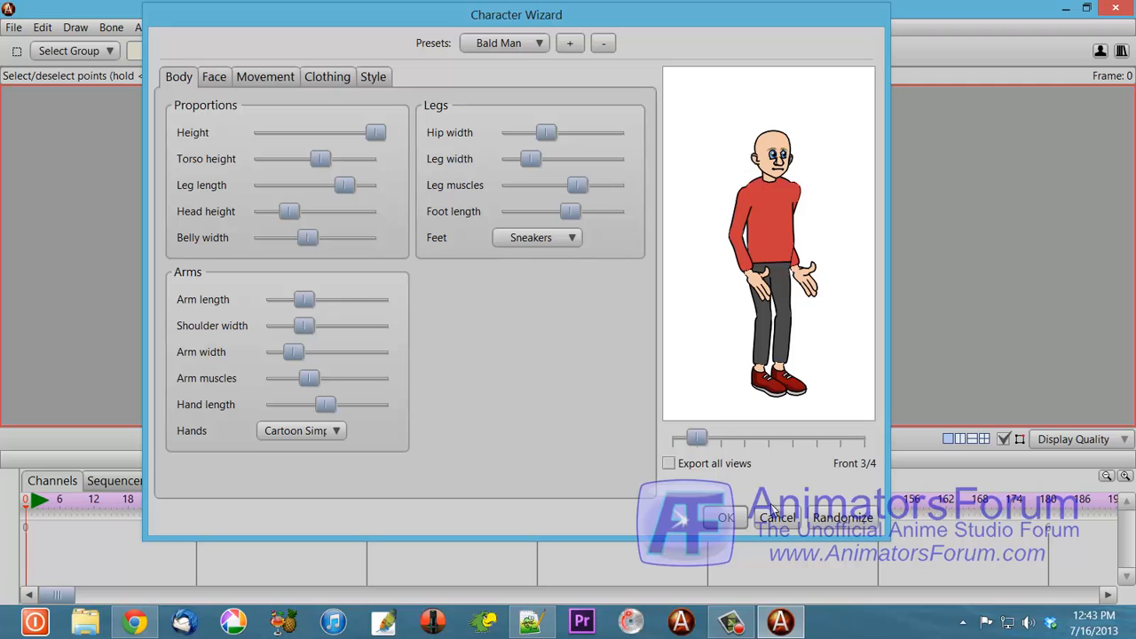
click(726, 519)
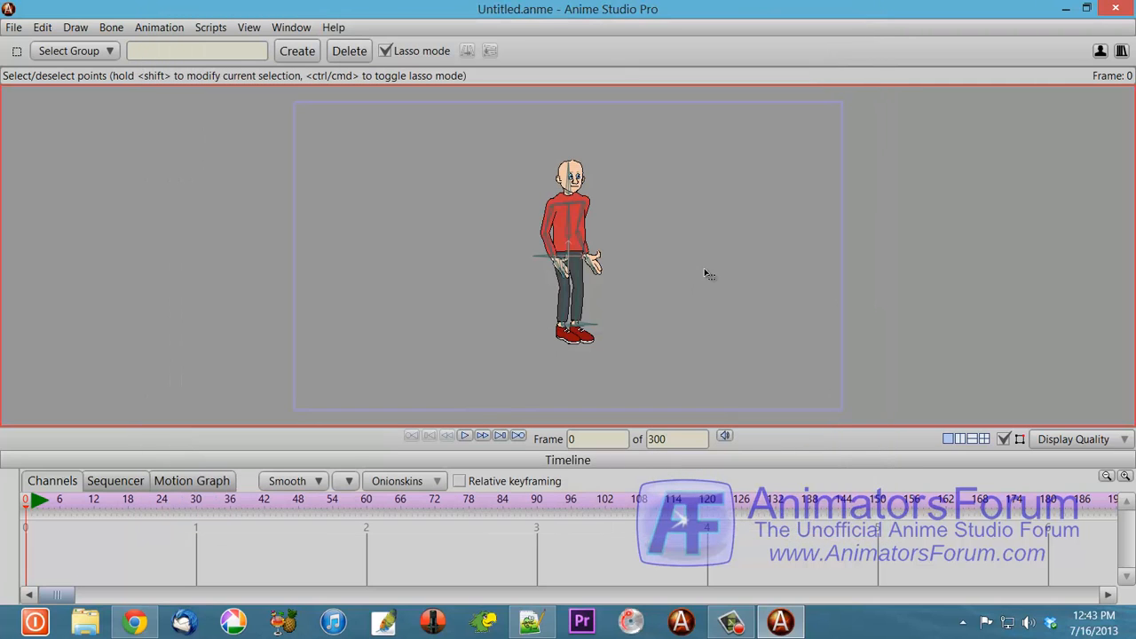
Load the saved AllisonJump motion onto the bald man at frame 30 with the walk assist tool, and scrub through it.
click(195, 503)
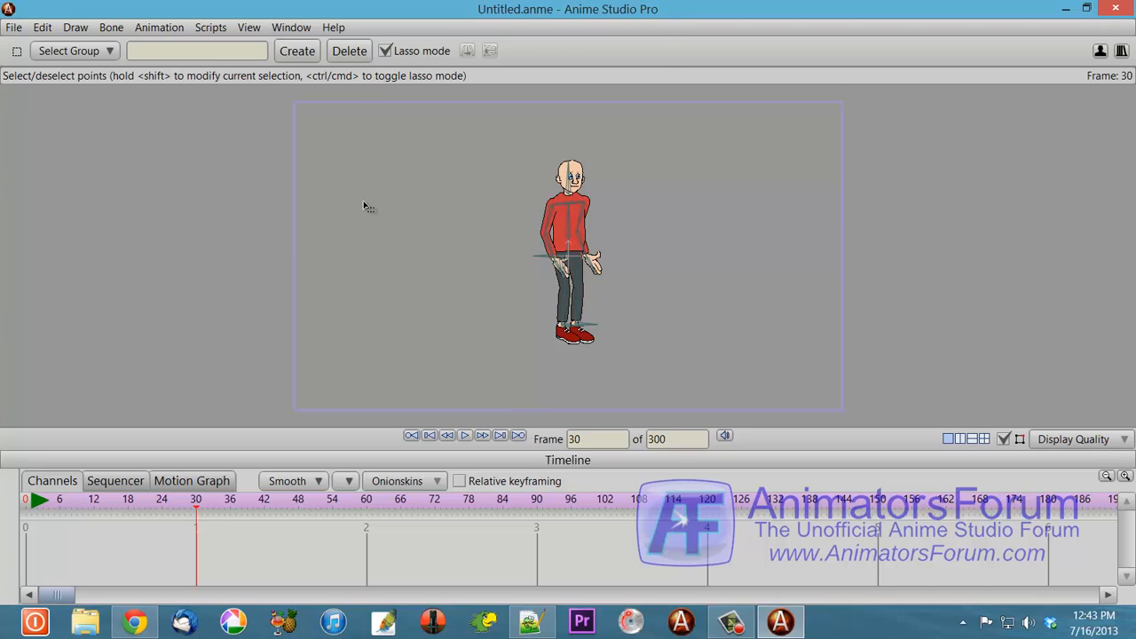
key(b)
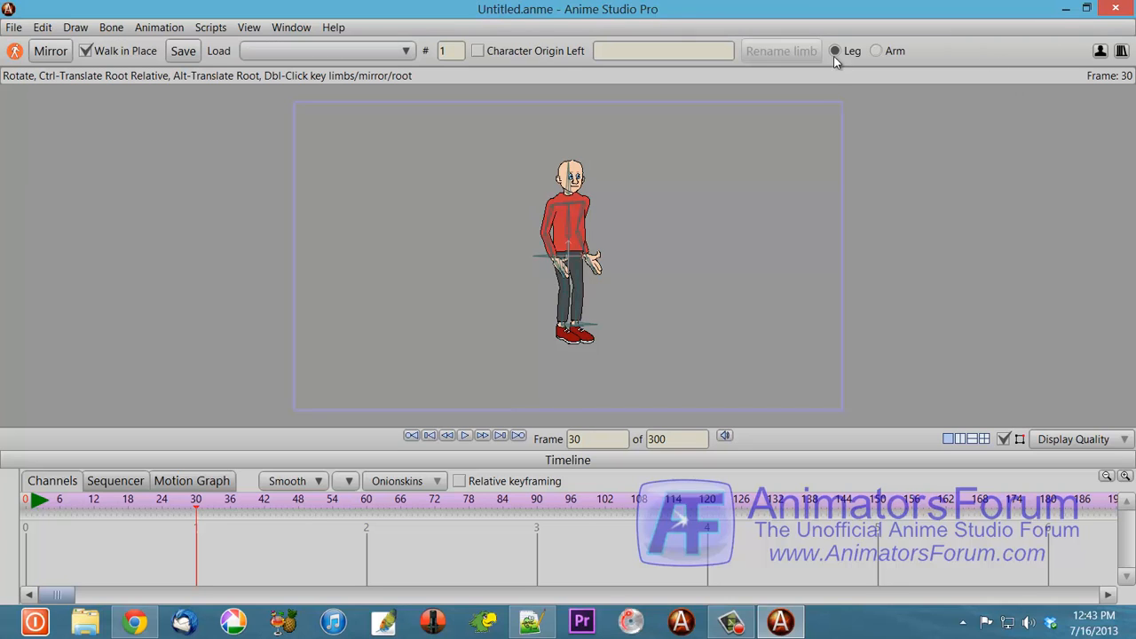
click(405, 53)
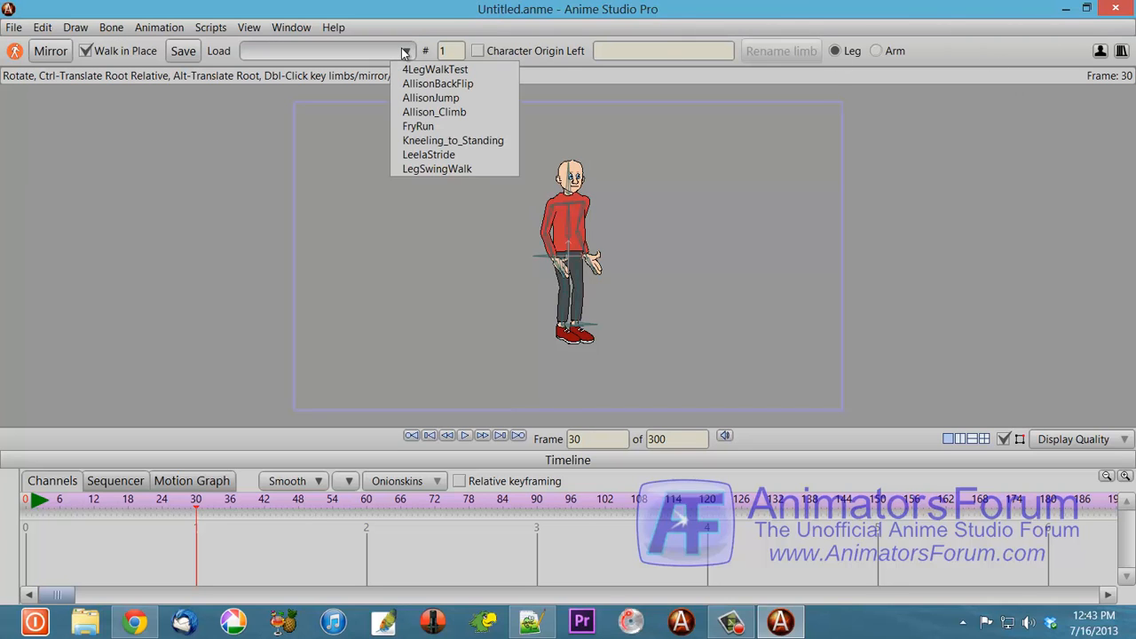
click(407, 99)
drag(197, 503, 192, 536)
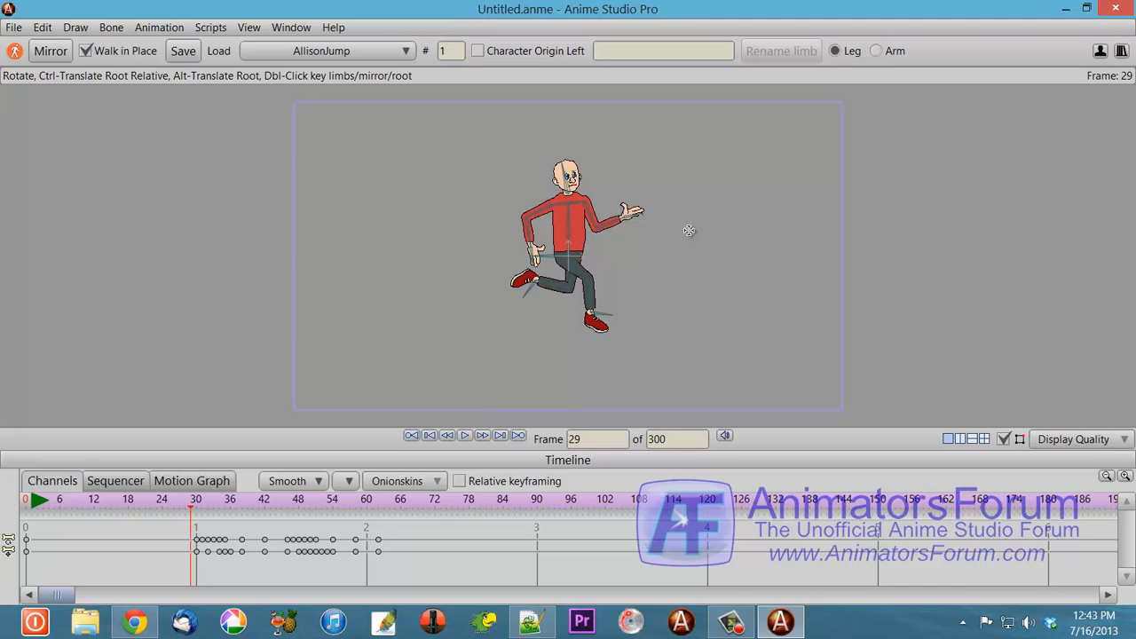
Review the bone names in the bald man's rig.
key(z)
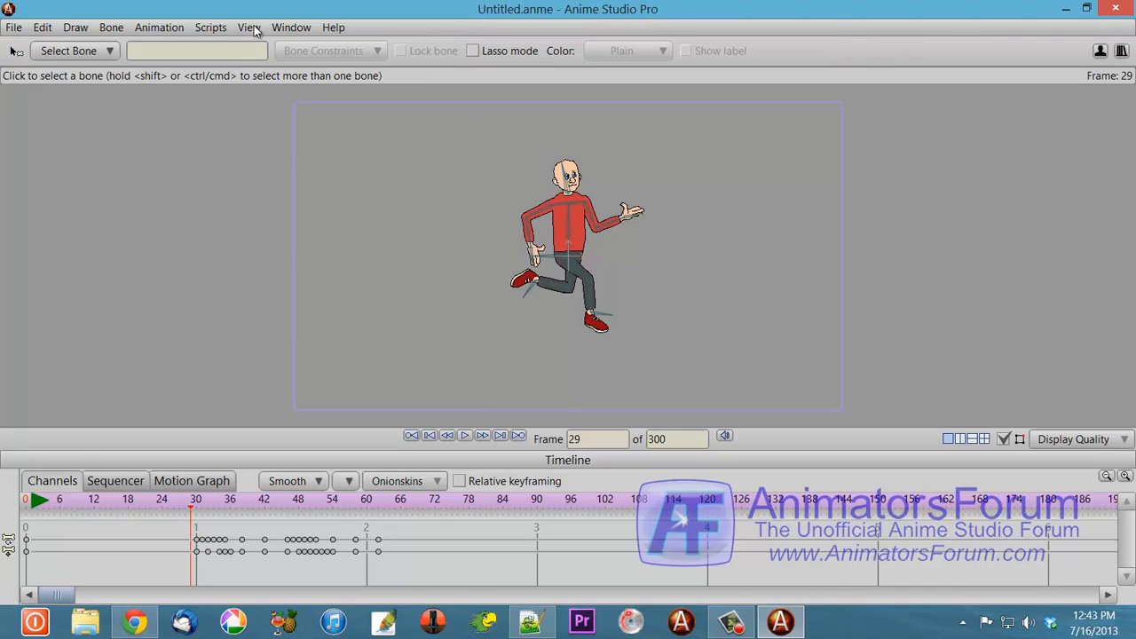
click(89, 53)
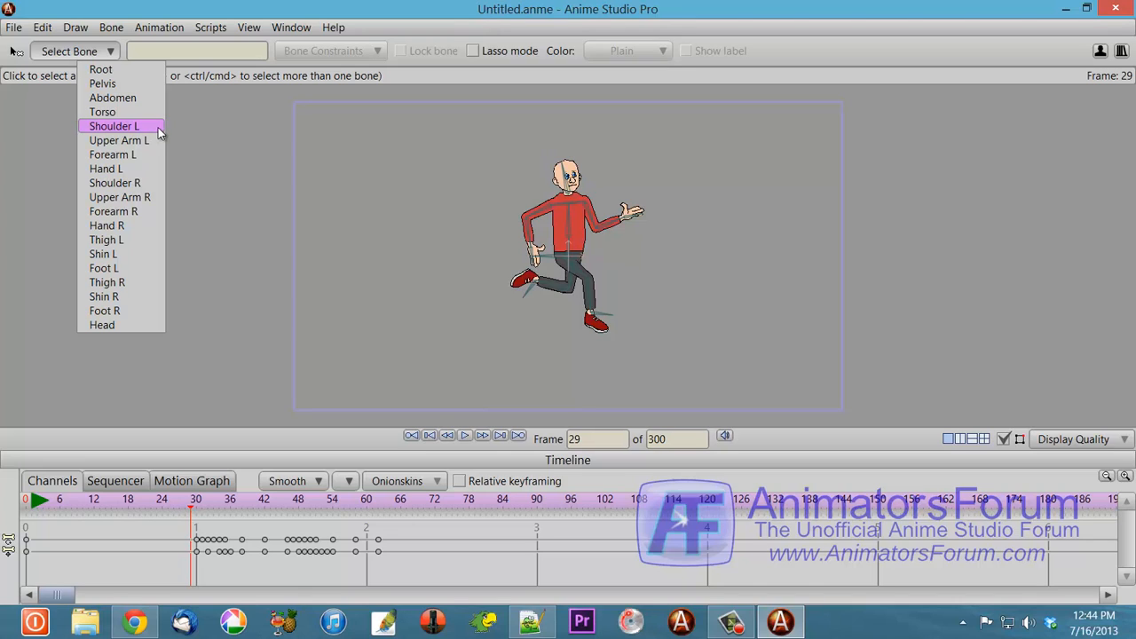
click(257, 185)
Open the recent file MyFool.anme without saving the current document, and review the bone names in its rig.
click(13, 27)
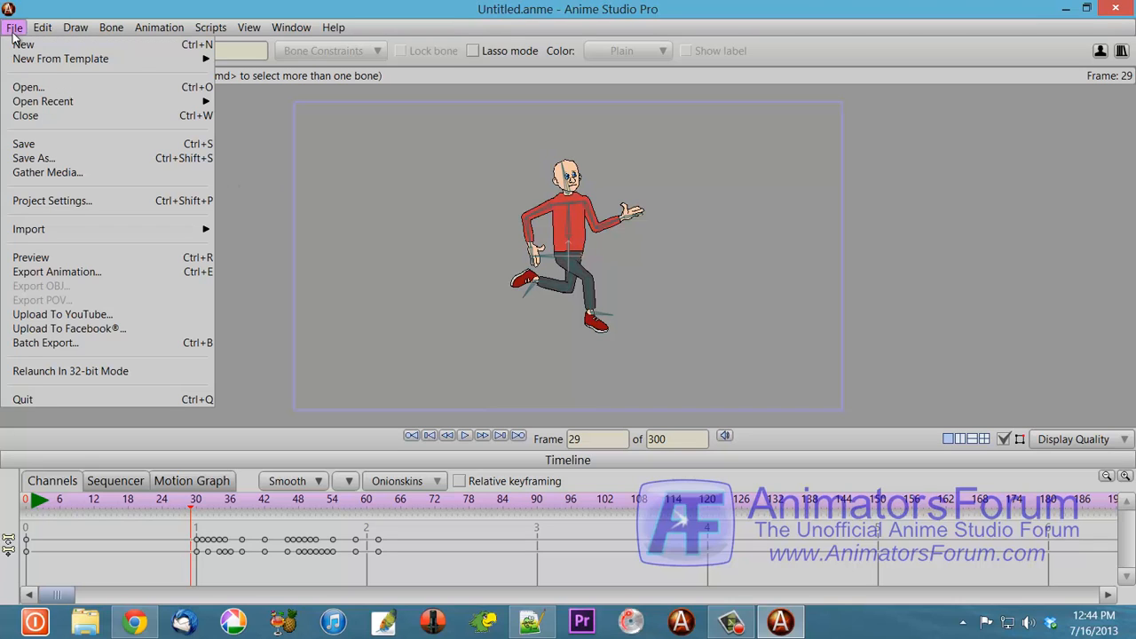
mouse_move(54, 101)
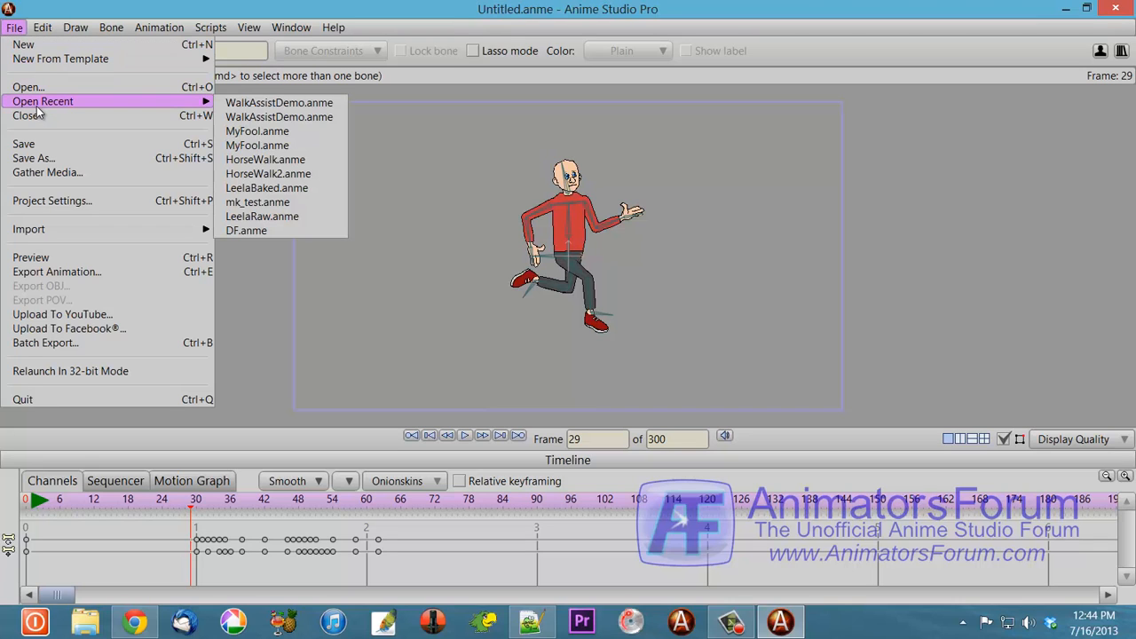
click(232, 131)
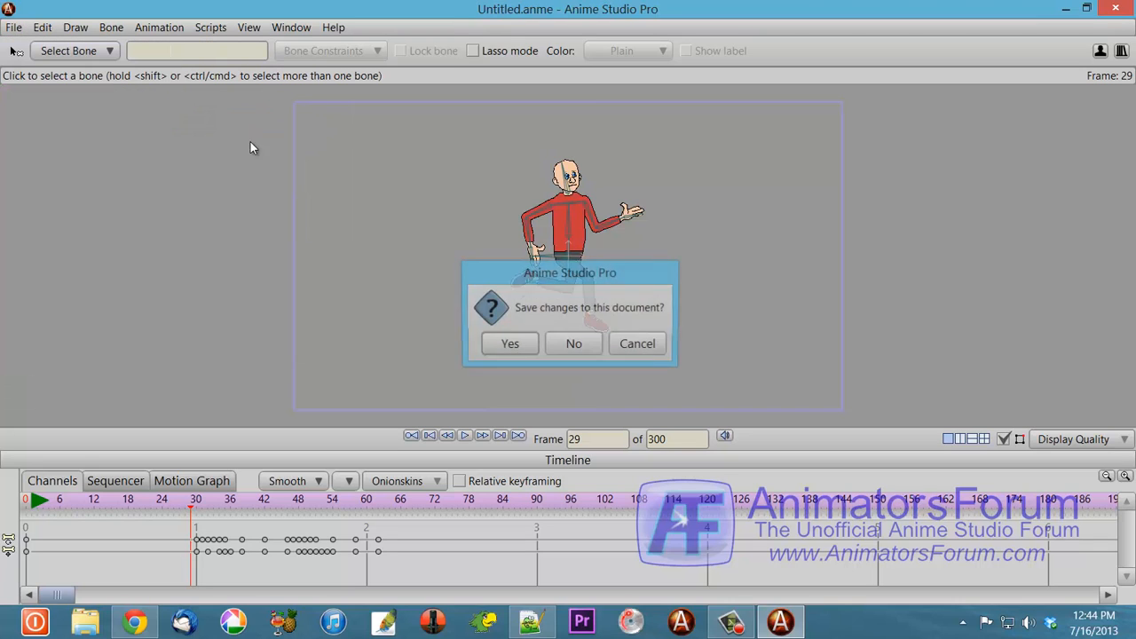
click(577, 346)
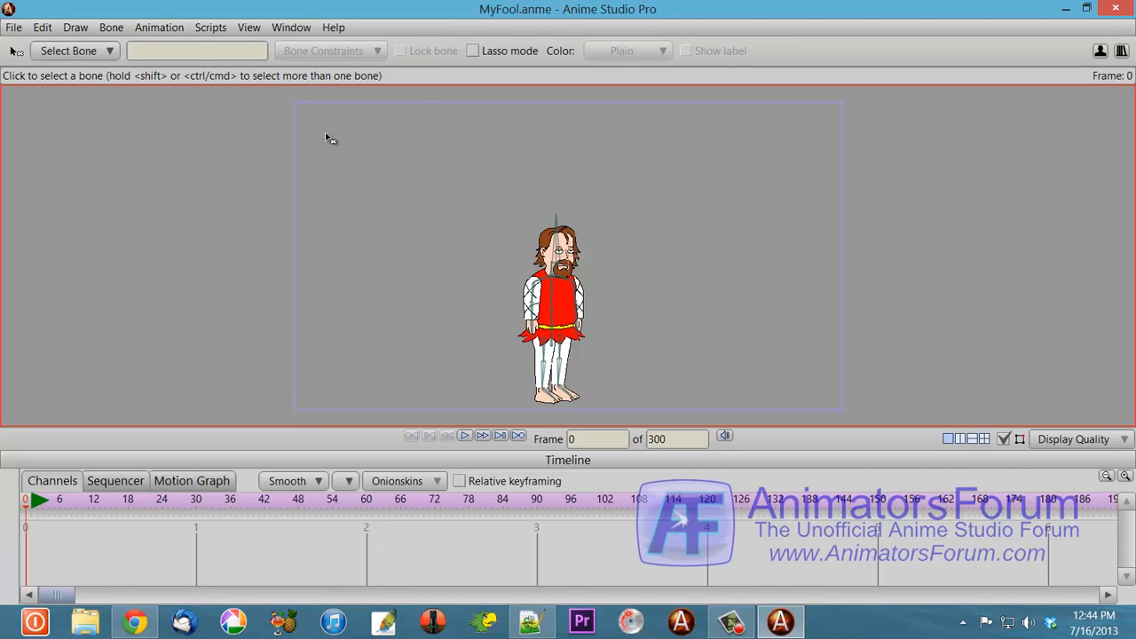
click(105, 53)
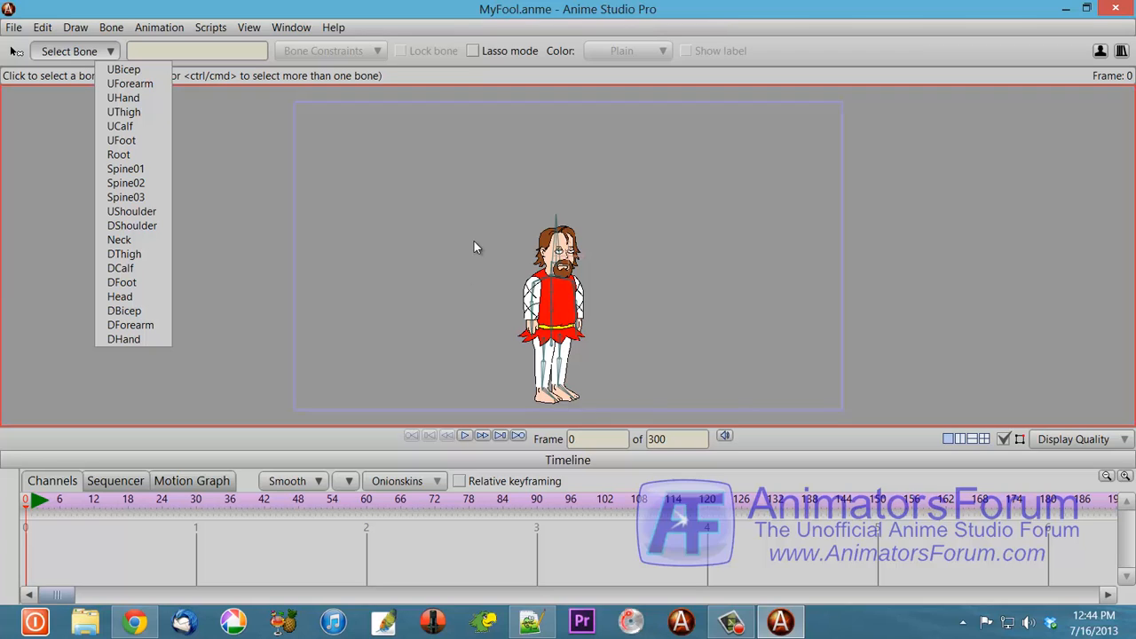
click(408, 210)
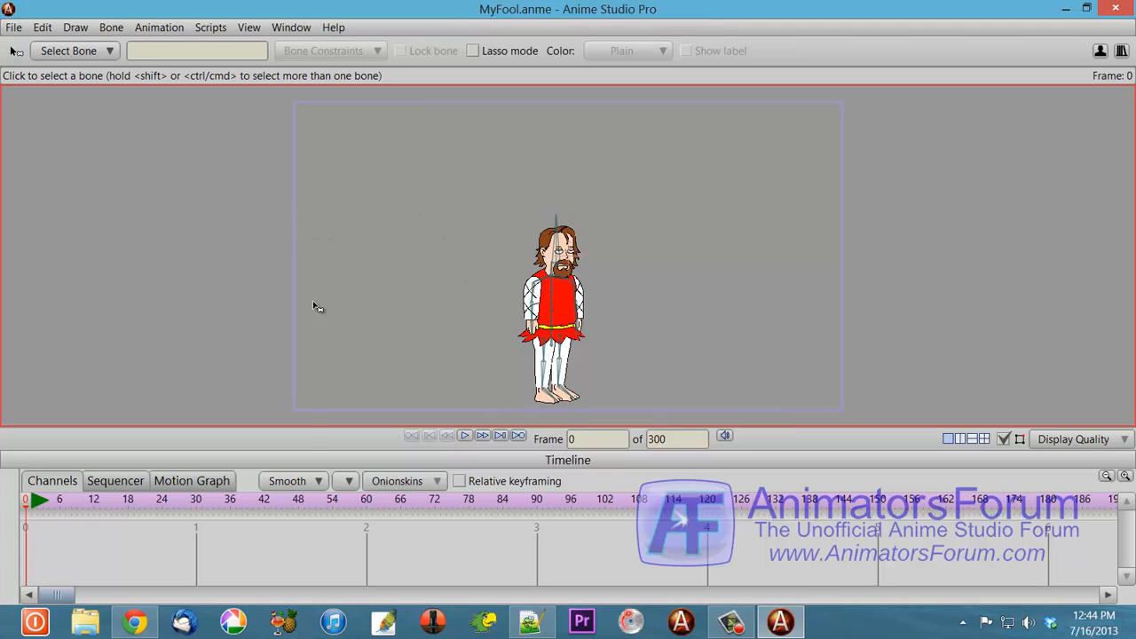
Load the saved AllisonJump motion onto the MyFool character at frame 60 with the walk assist tool, and scrub through to frame 95.
click(367, 503)
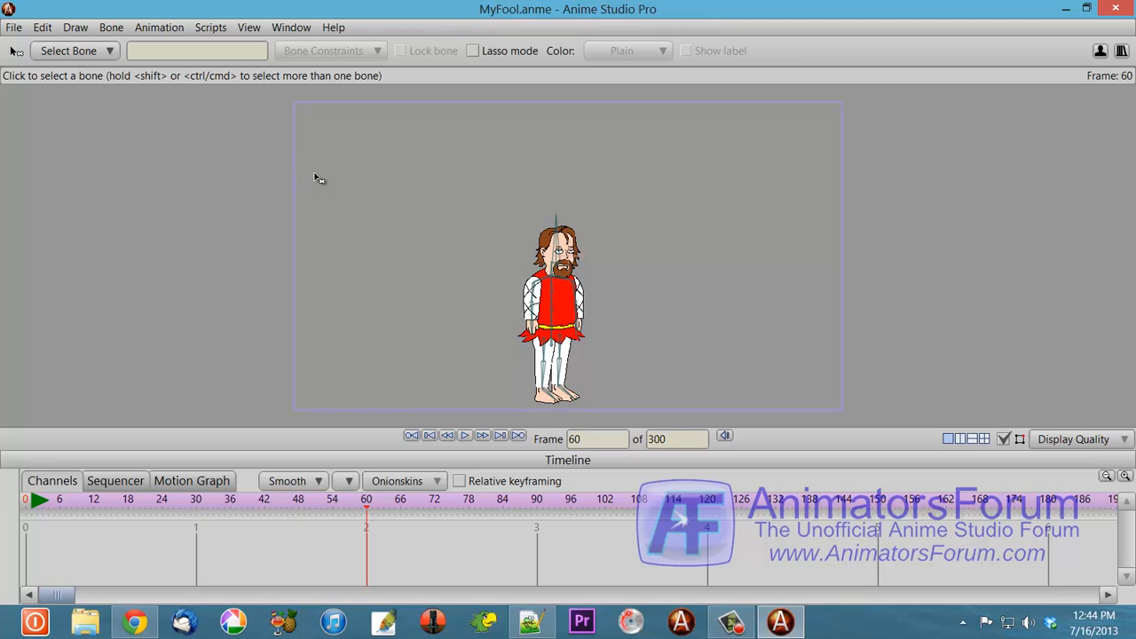
key(w)
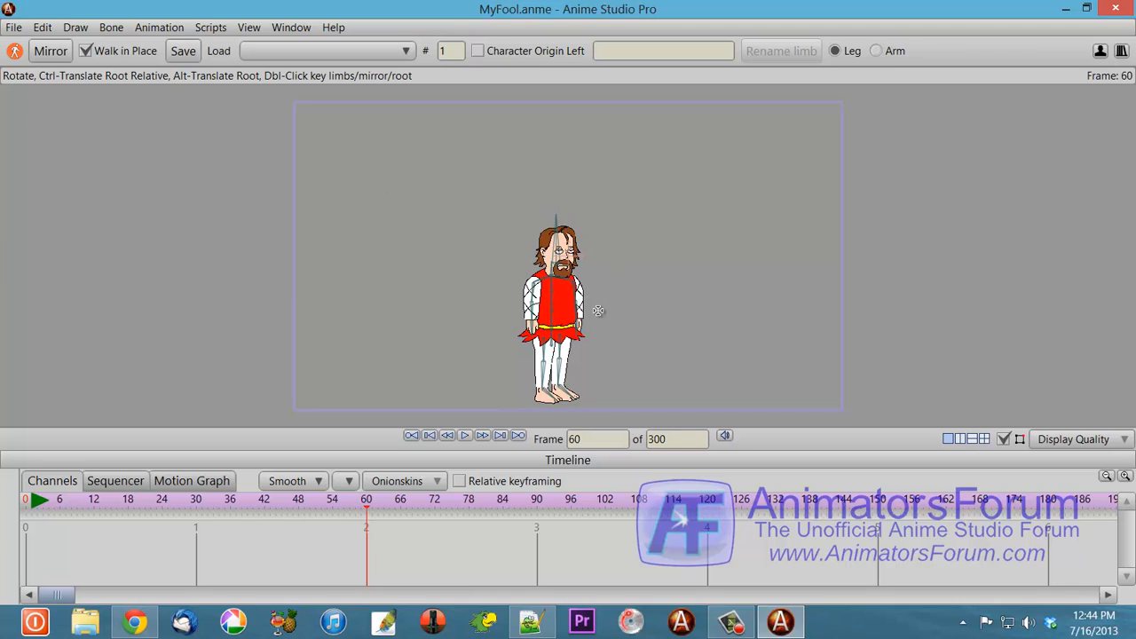
click(404, 52)
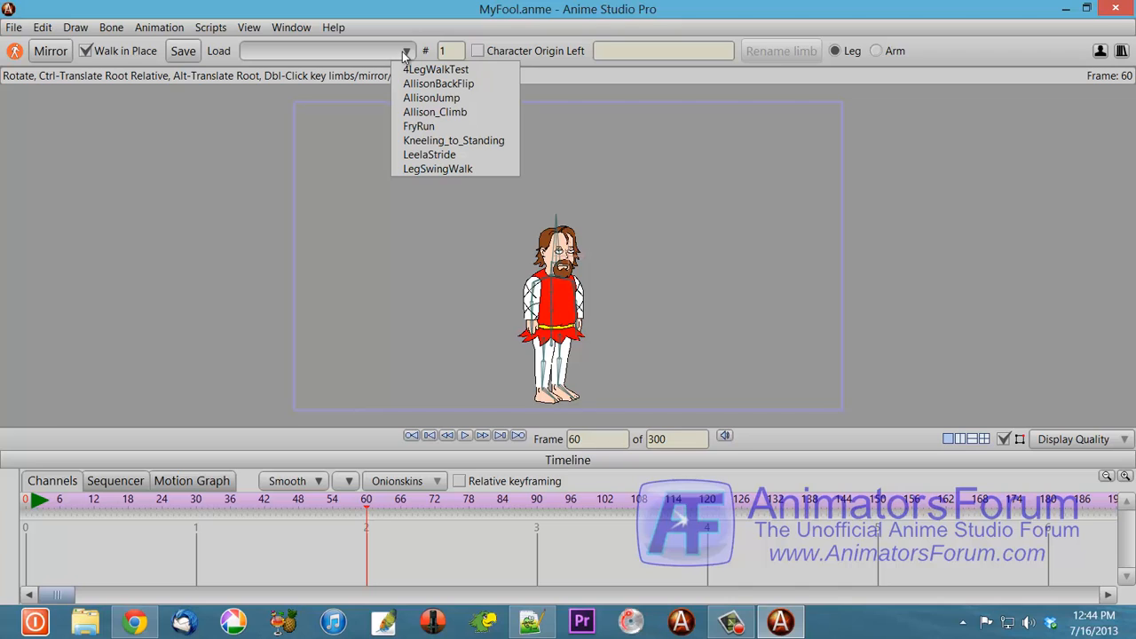
click(408, 100)
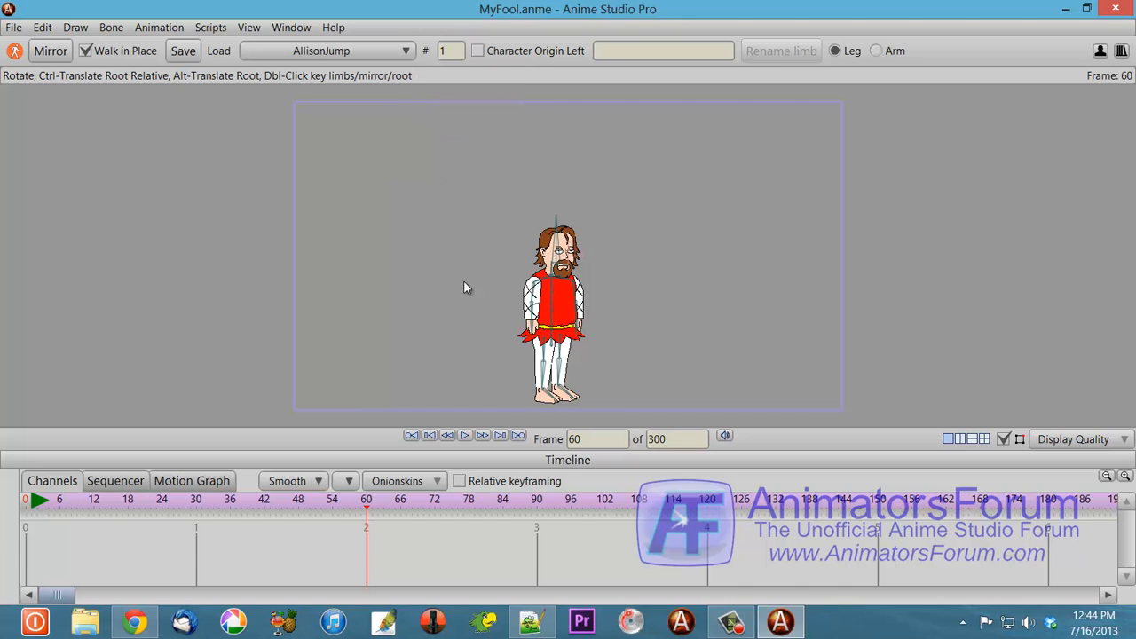
click(373, 505)
drag(377, 507, 370, 537)
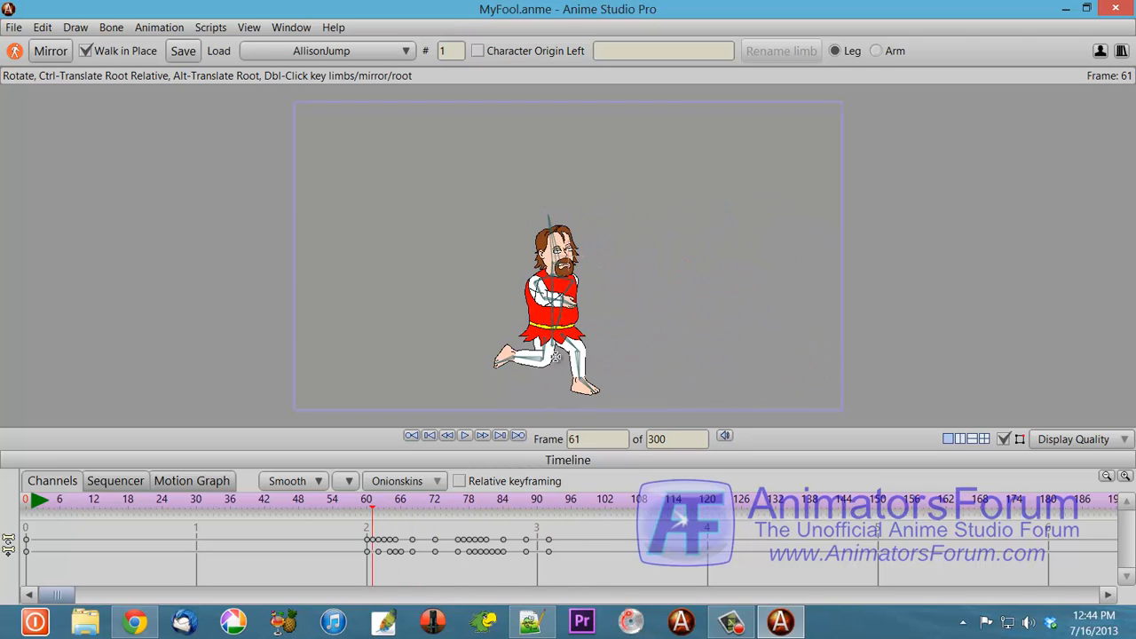
click(367, 513)
drag(366, 513, 566, 549)
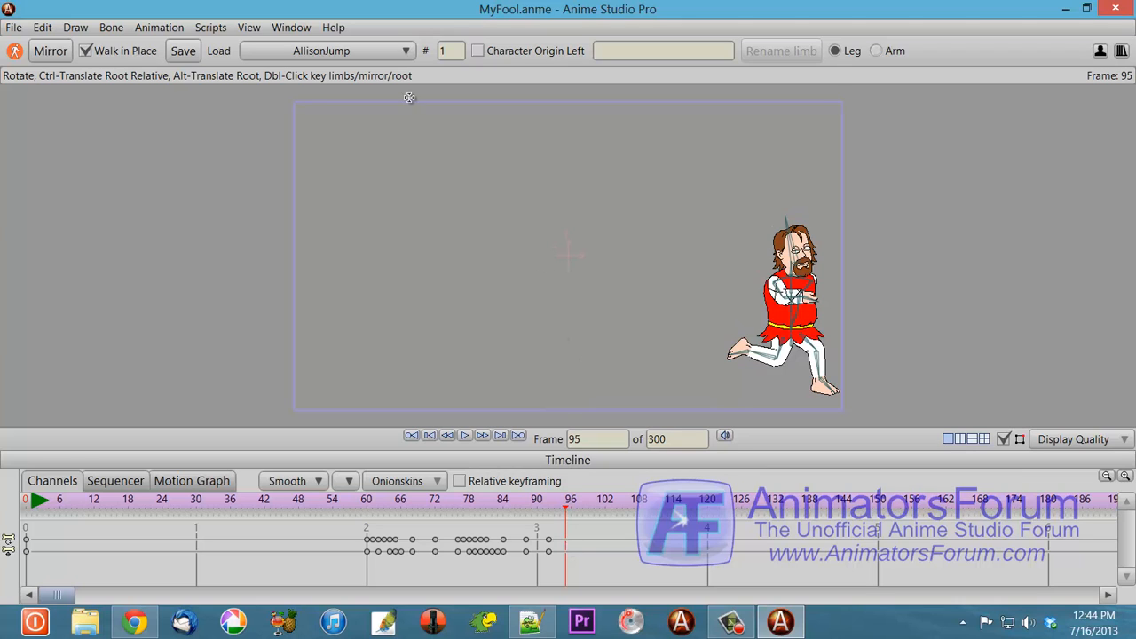
Append the saved AllisonBackFlip motion at frame 95 after the jump, and scrub through to frame 134.
click(404, 54)
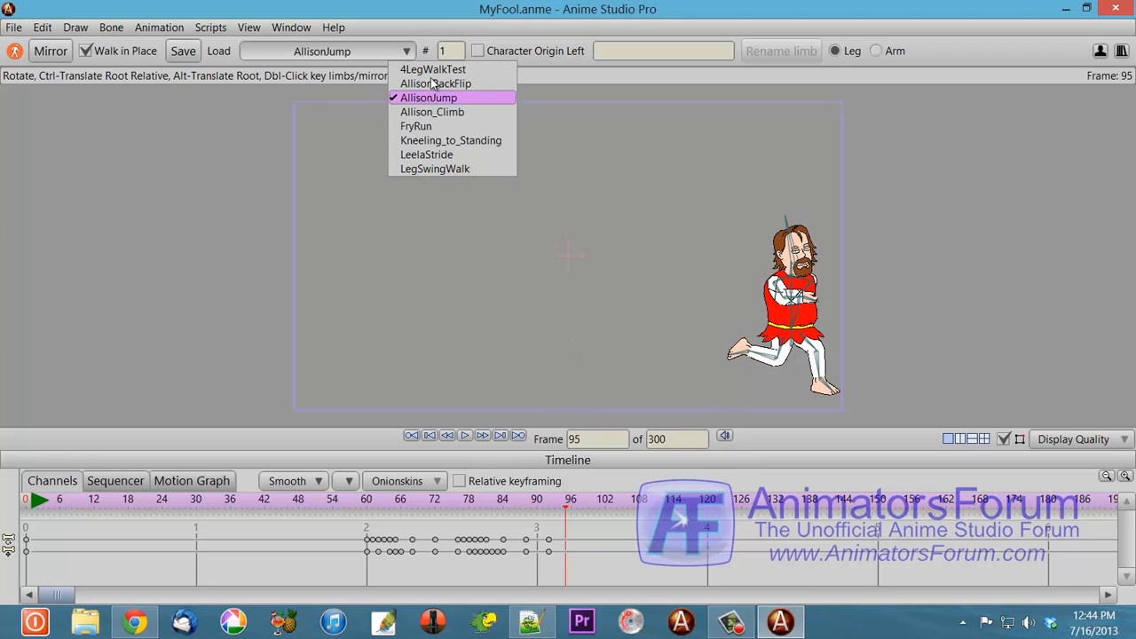
click(435, 84)
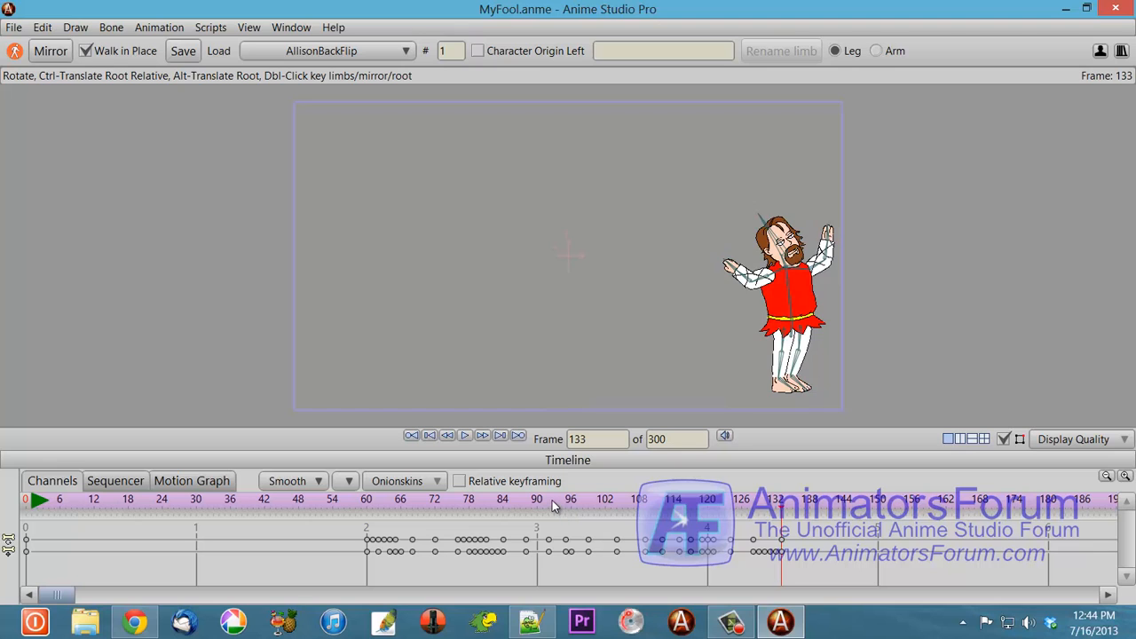
drag(551, 508, 790, 528)
scroll(615, 264, up, 5)
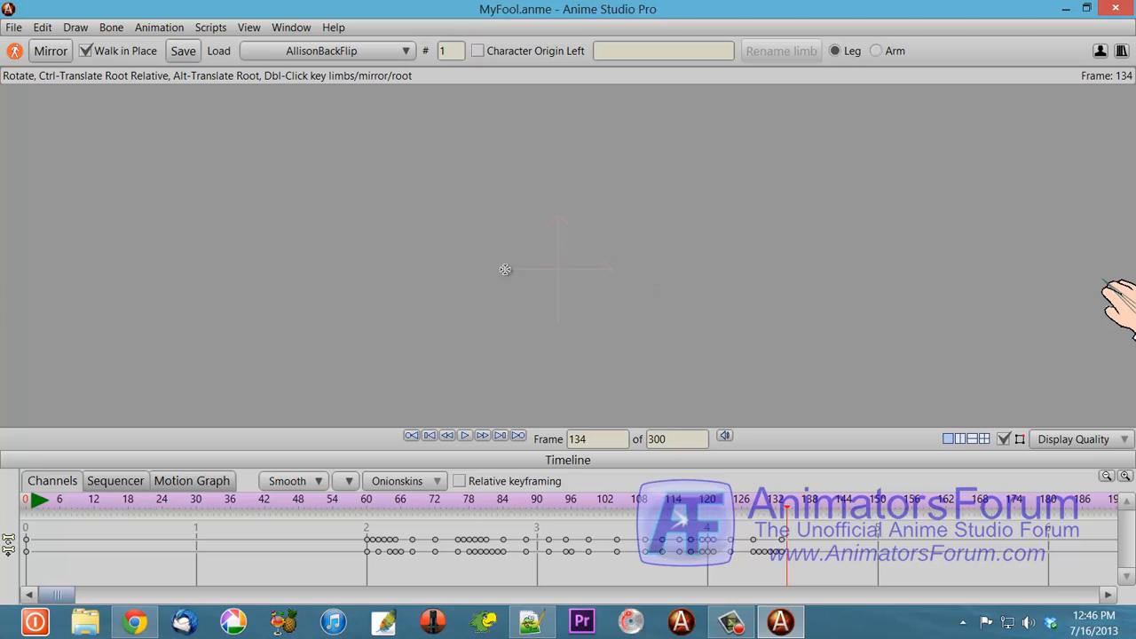
drag(696, 338, 646, 326)
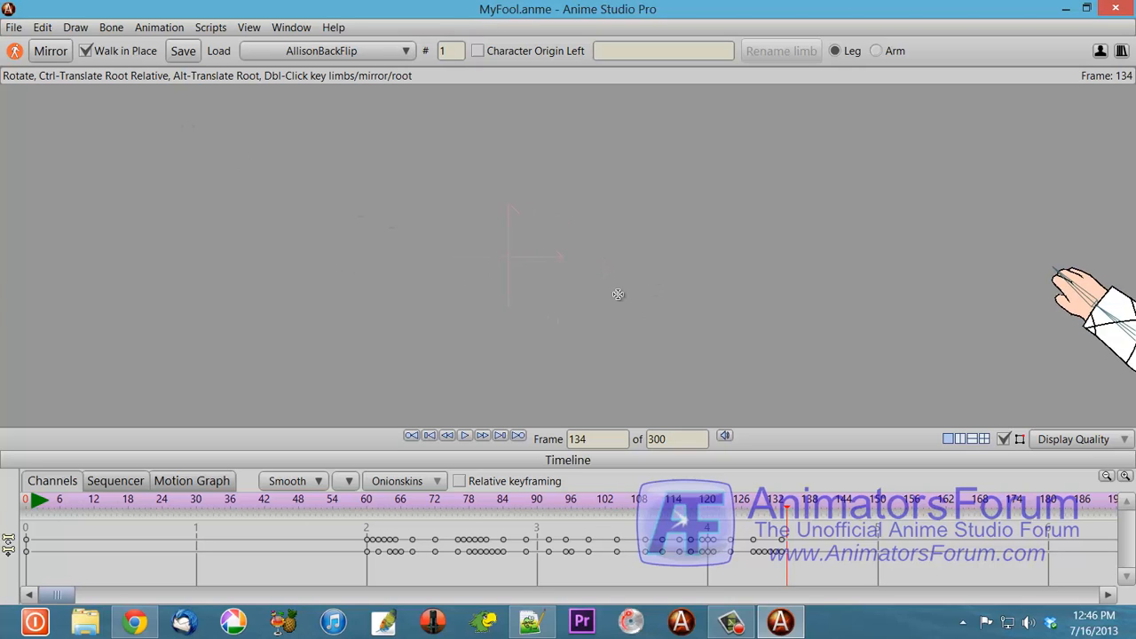
scroll(616, 292, down, 5)
drag(550, 307, 597, 316)
scroll(559, 291, up, 4)
scroll(597, 315, up, 3)
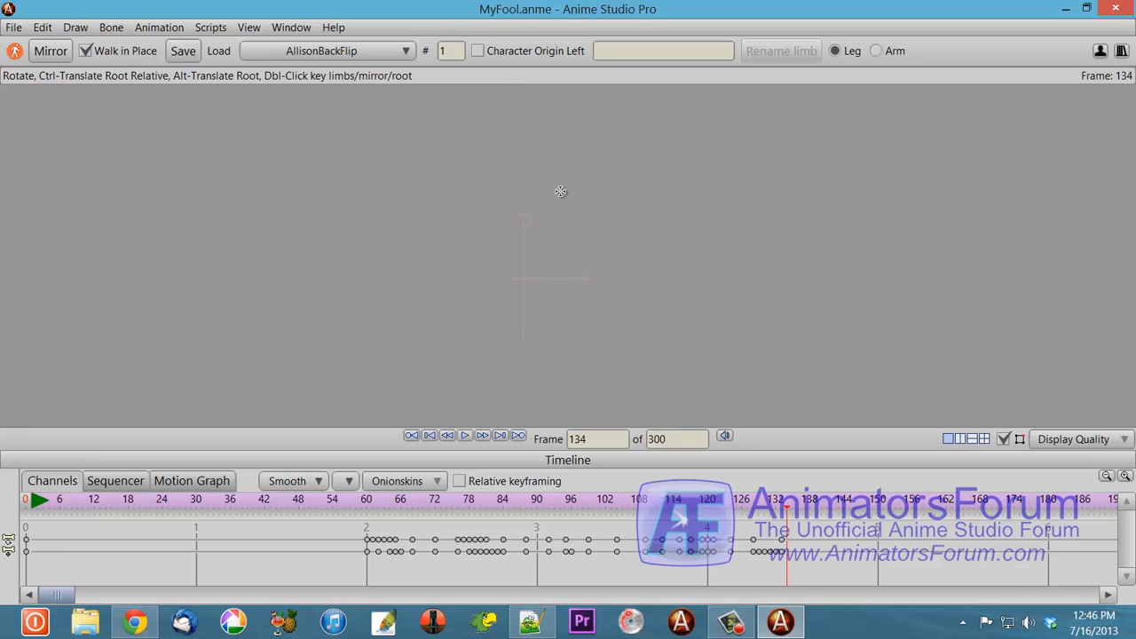
scroll(560, 191, down, 3)
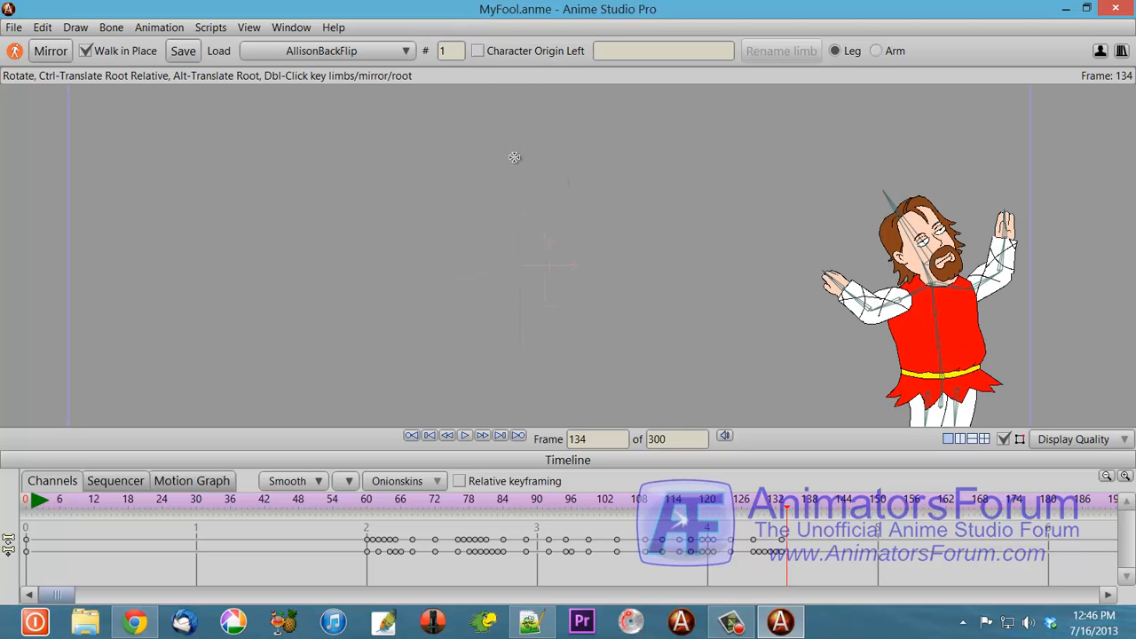
Clear all animation from the MyFool document.
scroll(553, 206, down, 2)
scroll(552, 202, down, 2)
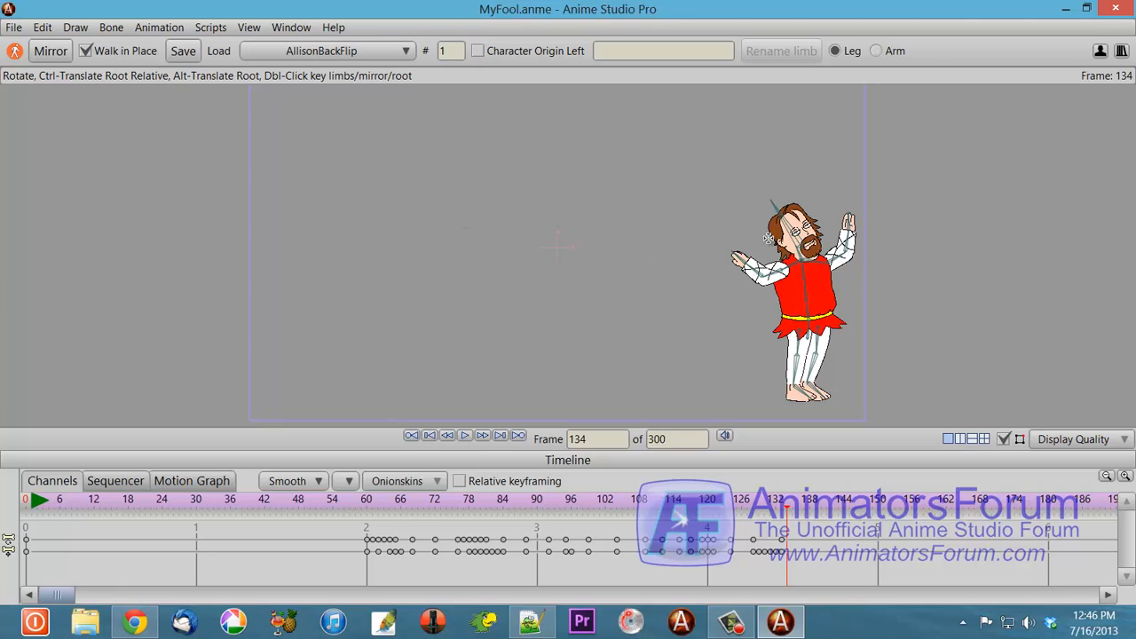
click(167, 32)
mouse_move(207, 185)
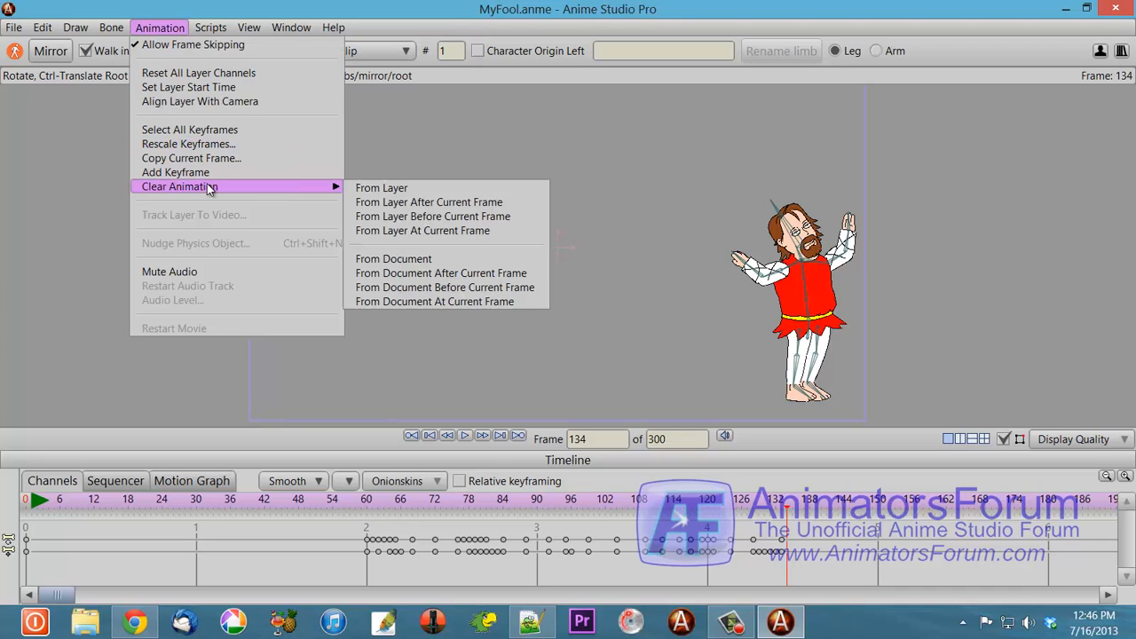
click(433, 259)
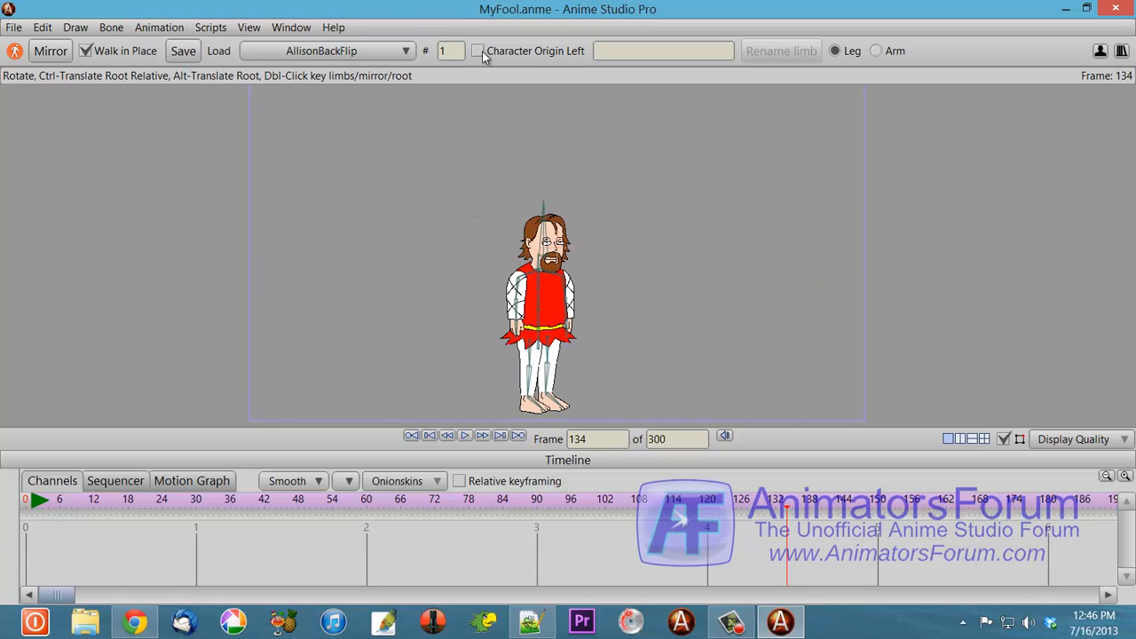
Turn on Character Origin Left, load the saved AllisonJump motion at frame 134, and scrub through to frame 164.
click(405, 52)
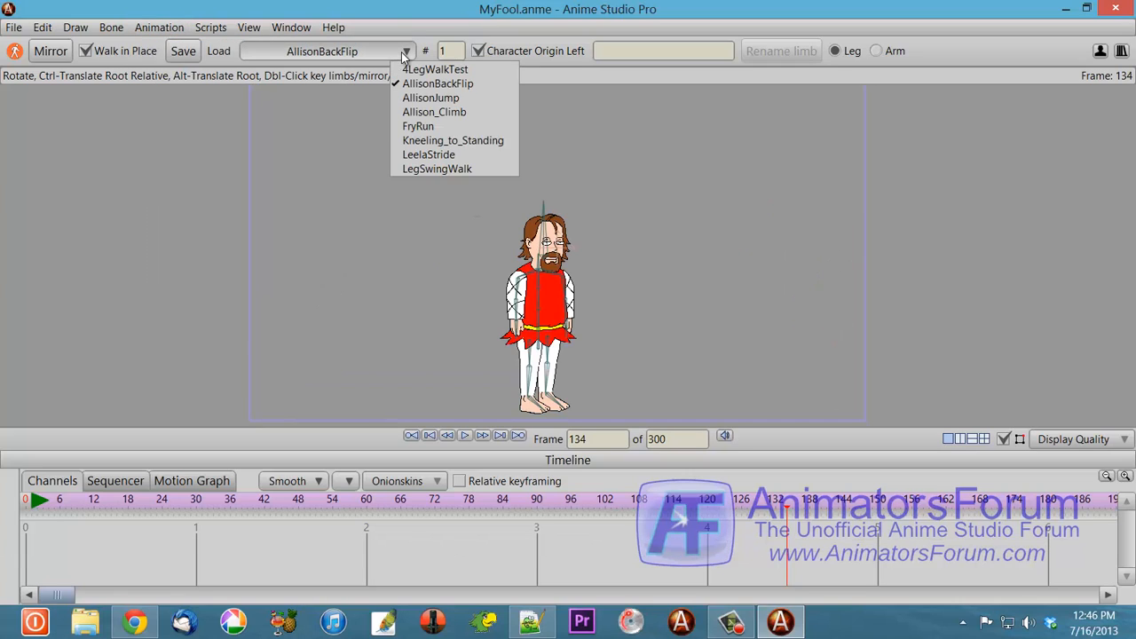
click(420, 100)
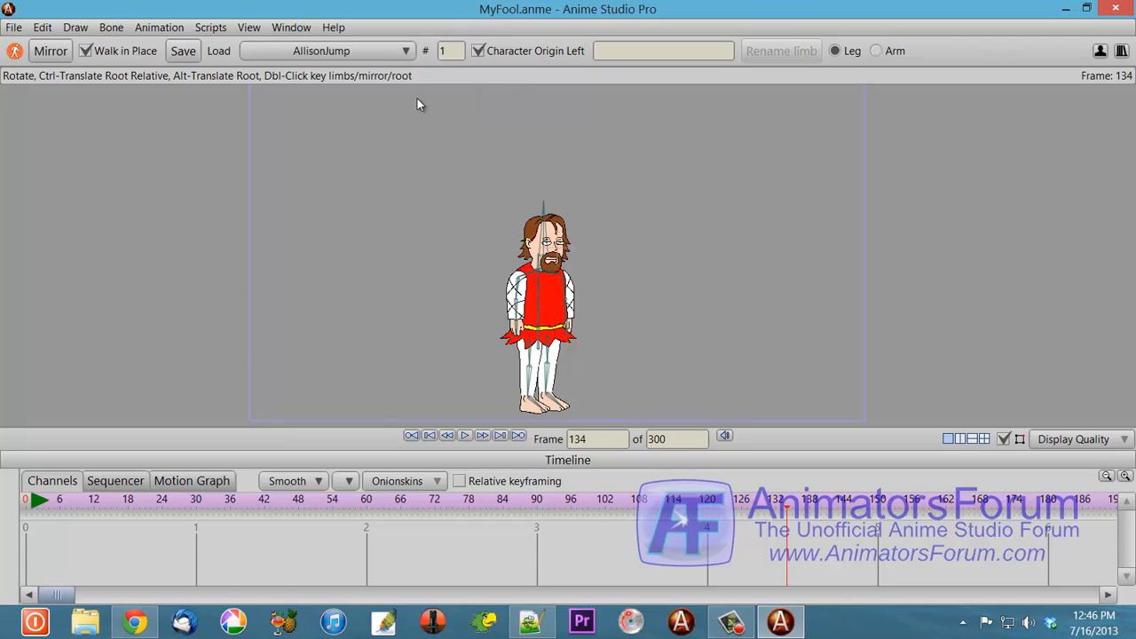
drag(664, 510, 957, 534)
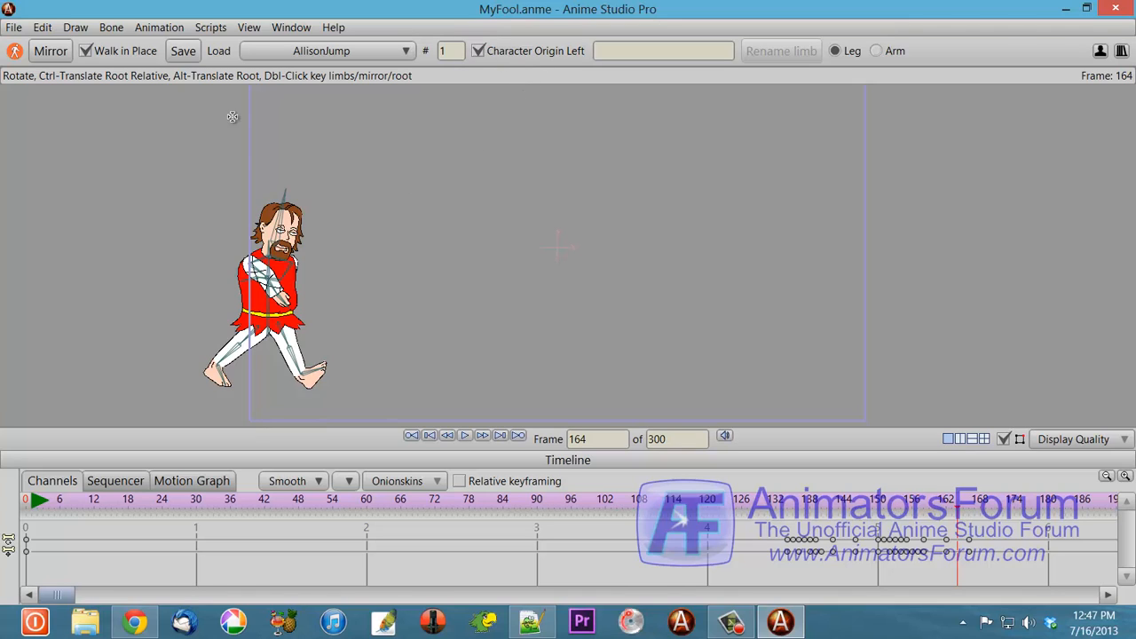
Clear all animation from the document again and go to frame 60.
click(153, 29)
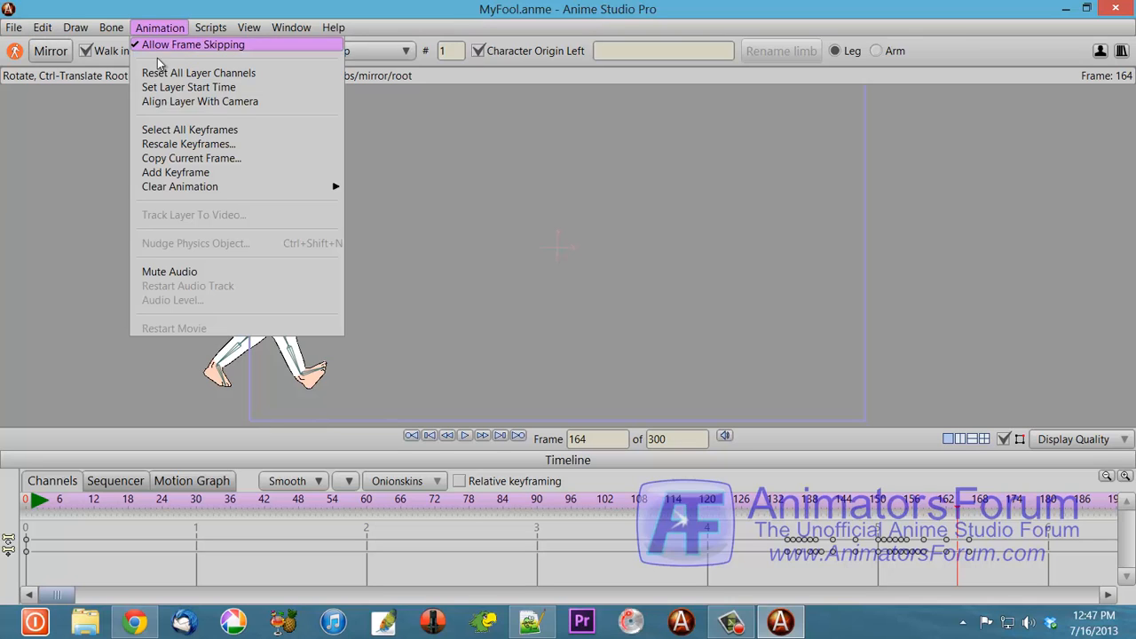
mouse_move(213, 188)
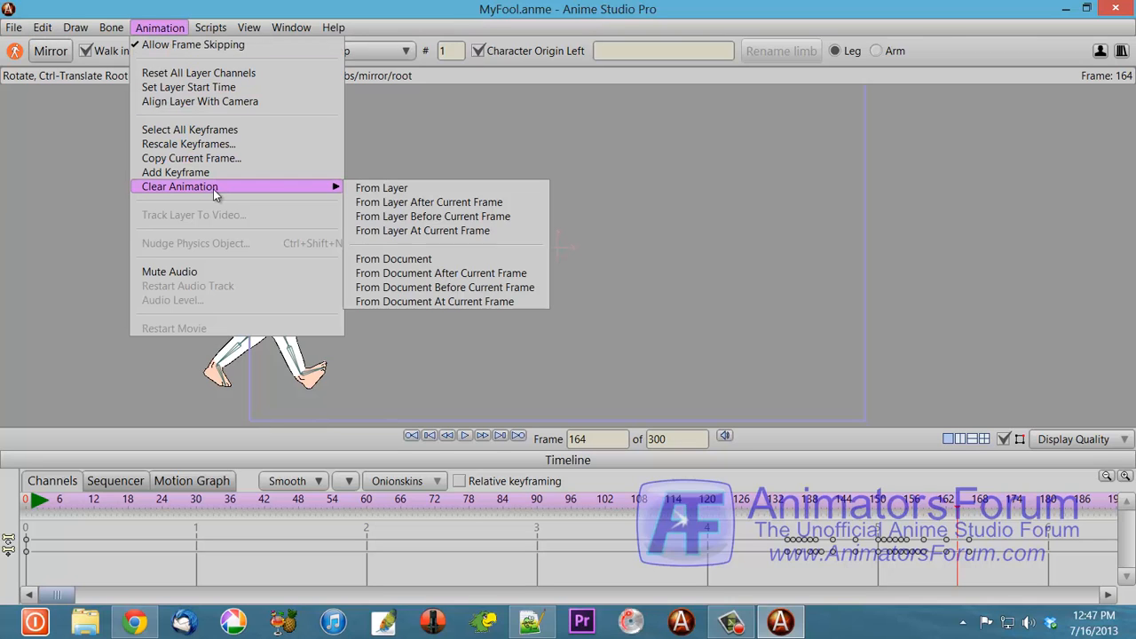
click(373, 260)
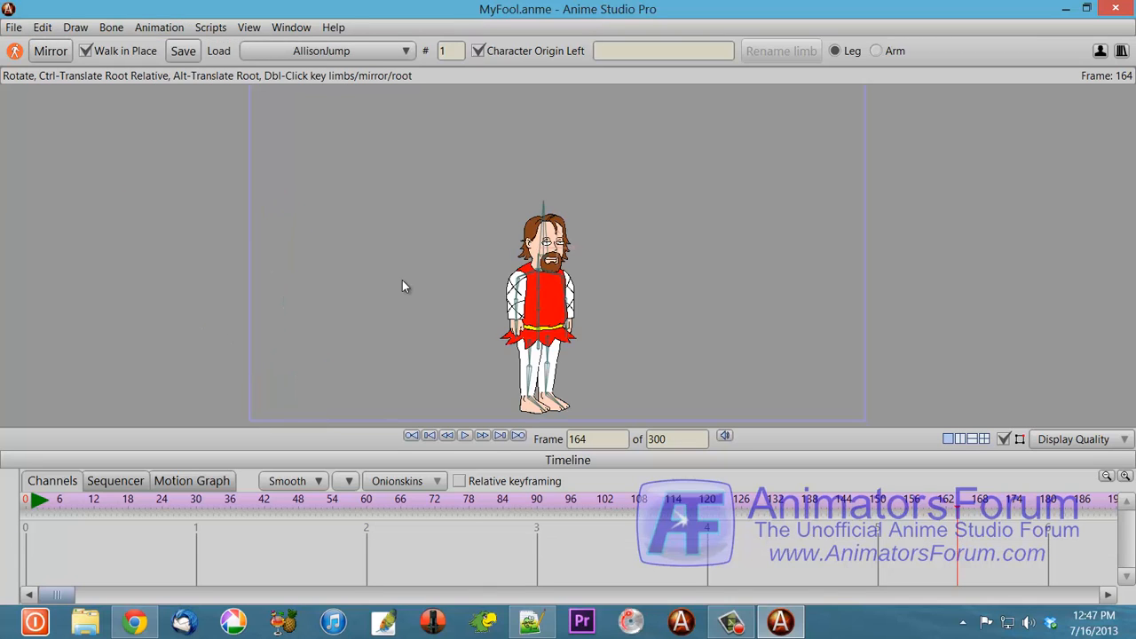
click(371, 504)
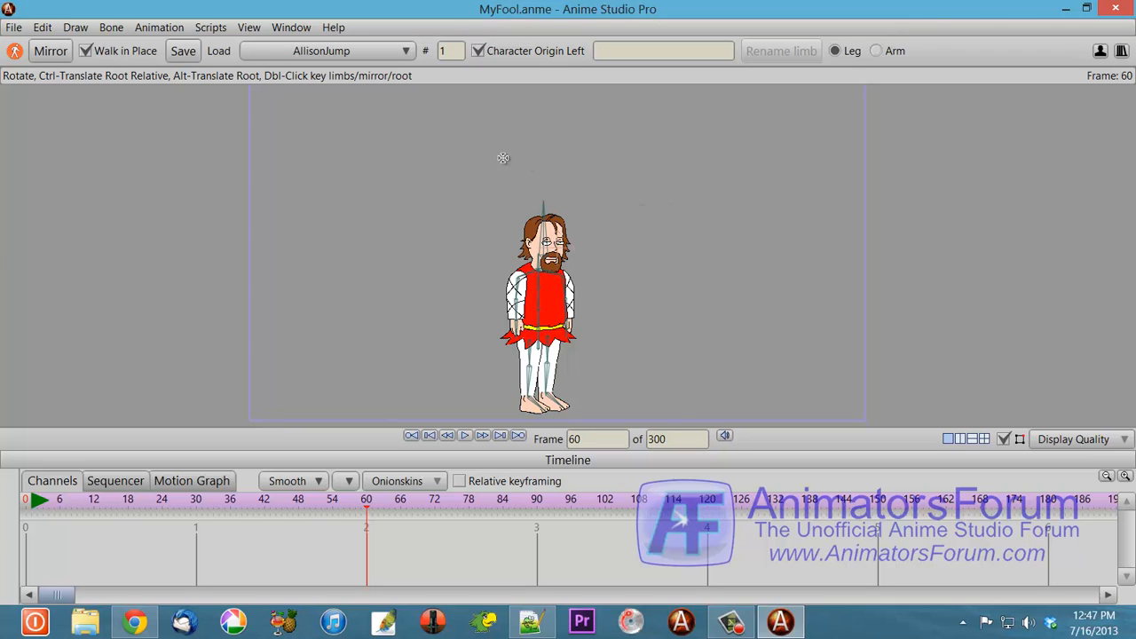
Replace the name of the near upper arm bone with D and set the limb type to Arm.
click(515, 287)
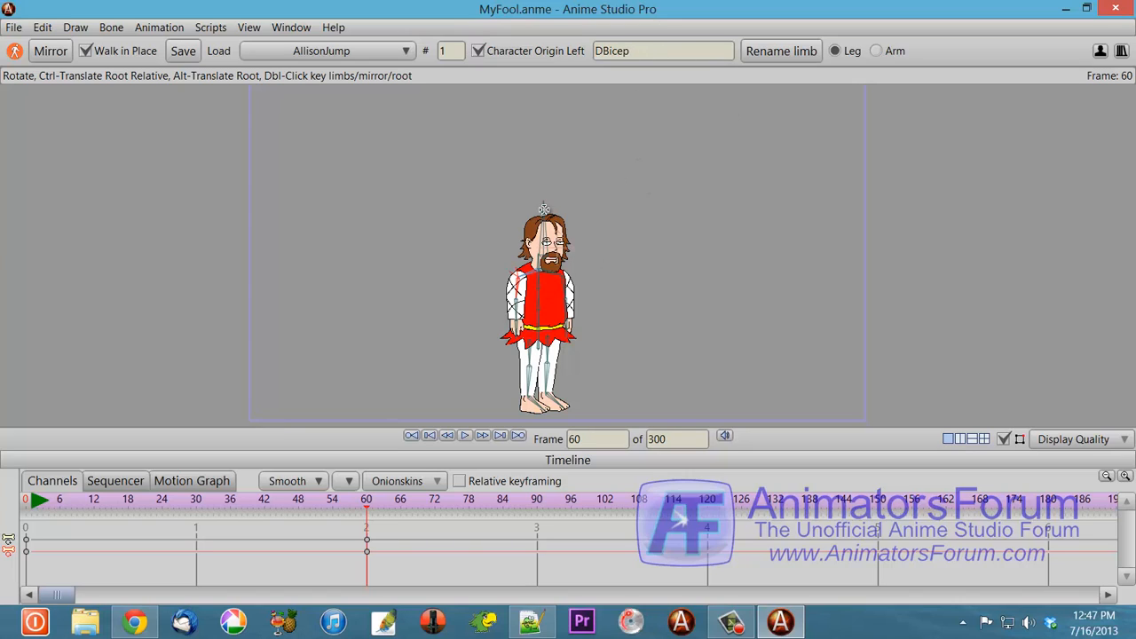
double_click(621, 49)
text(D)
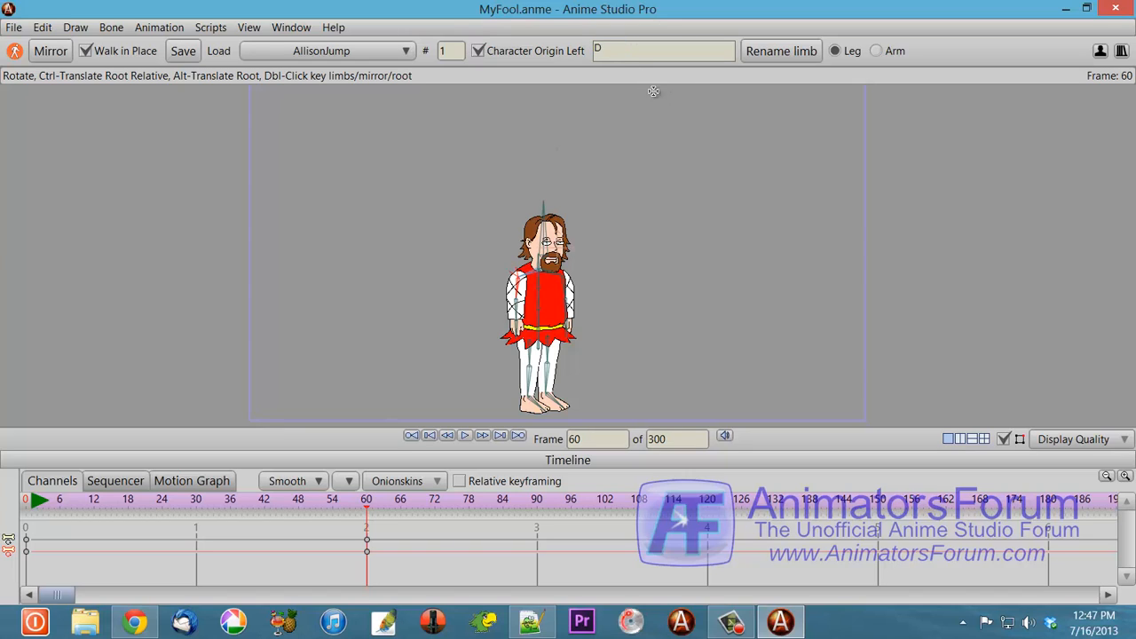
click(876, 53)
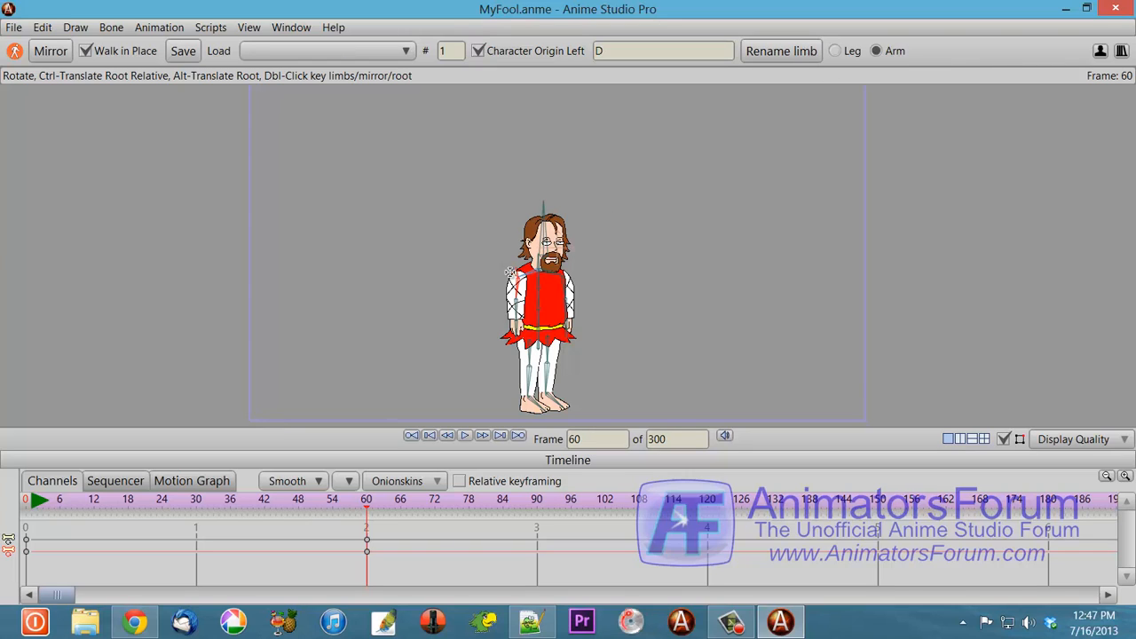
Clear the names of the near arm's hand and forearm bones.
click(517, 321)
click(574, 336)
double_click(611, 52)
key(BackSpace)
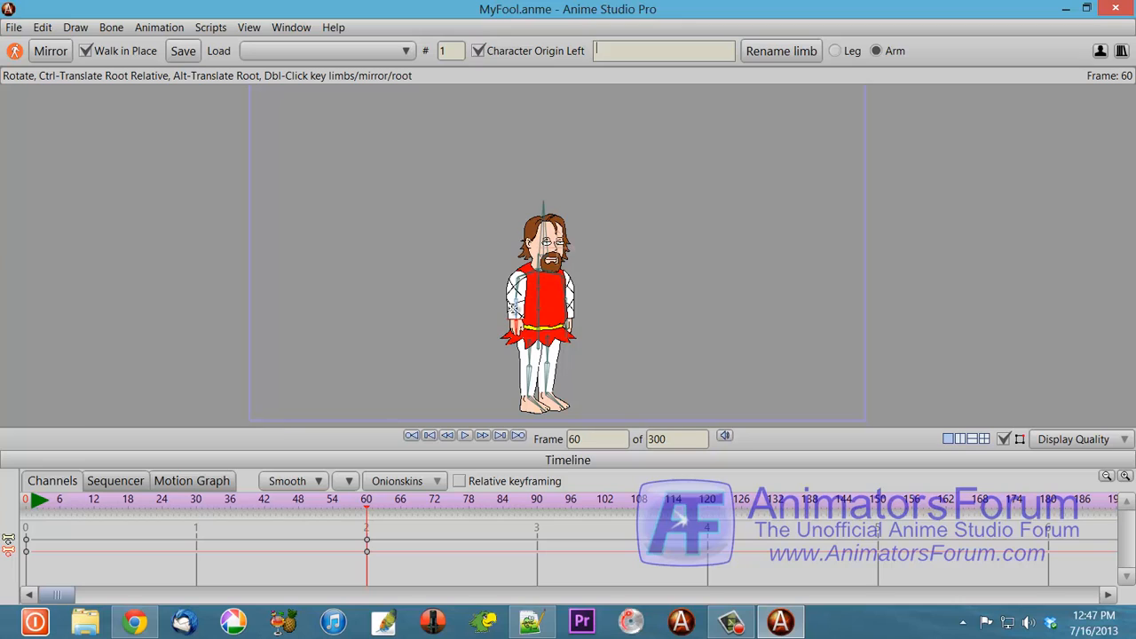
click(515, 309)
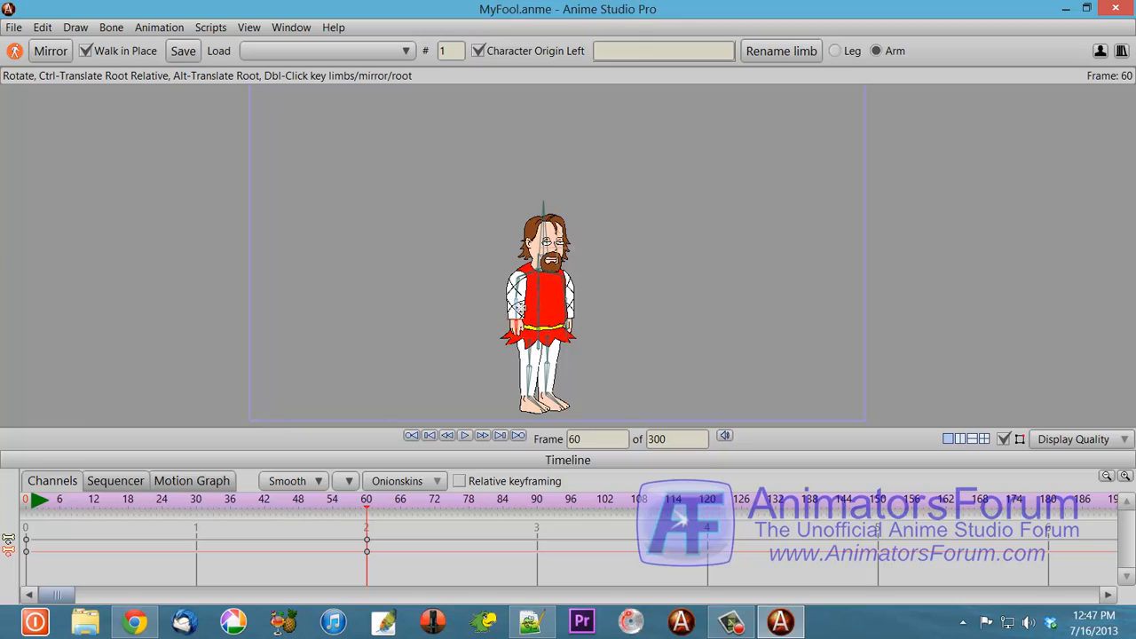
double_click(650, 51)
key(BackSpace)
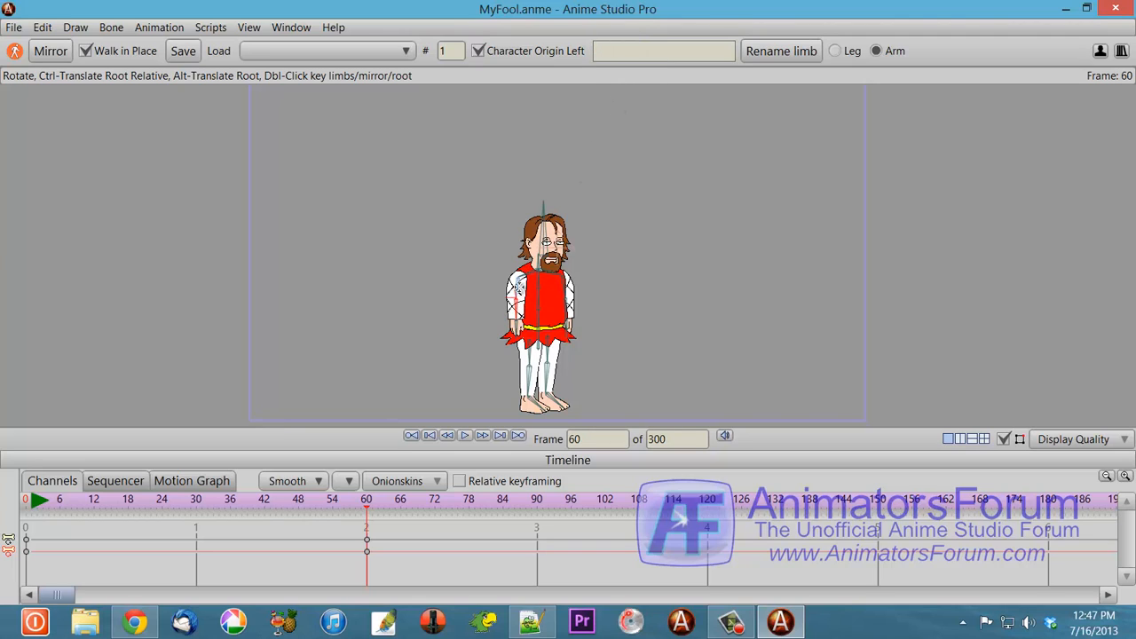
Re-enter D as the near upper arm bone's name and try to rename the limb from it.
text(D)
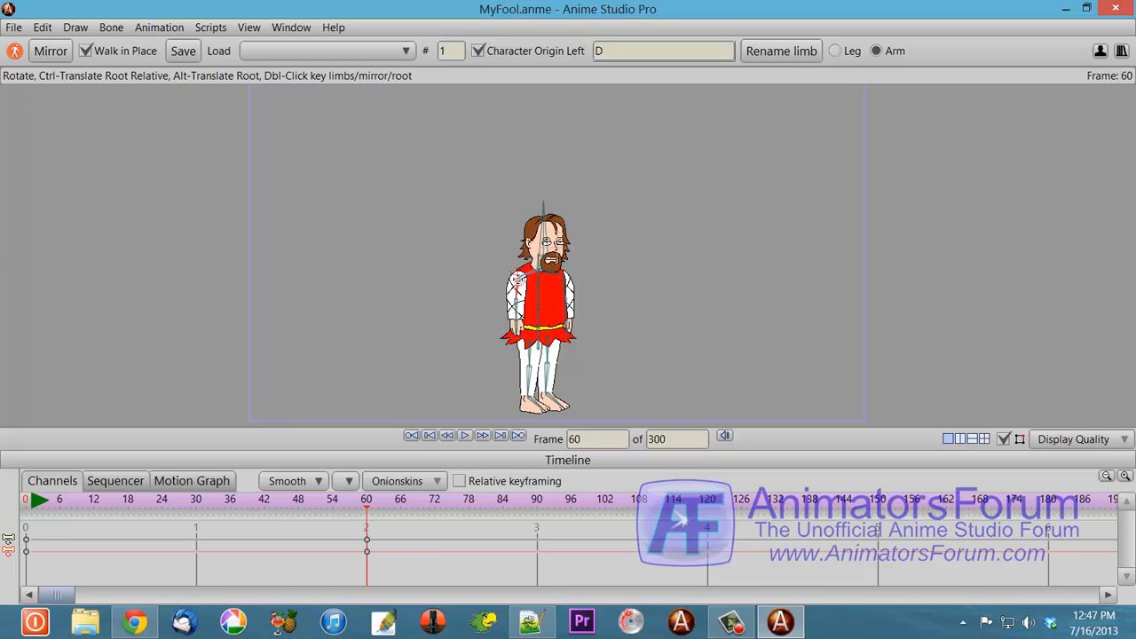
double_click(611, 50)
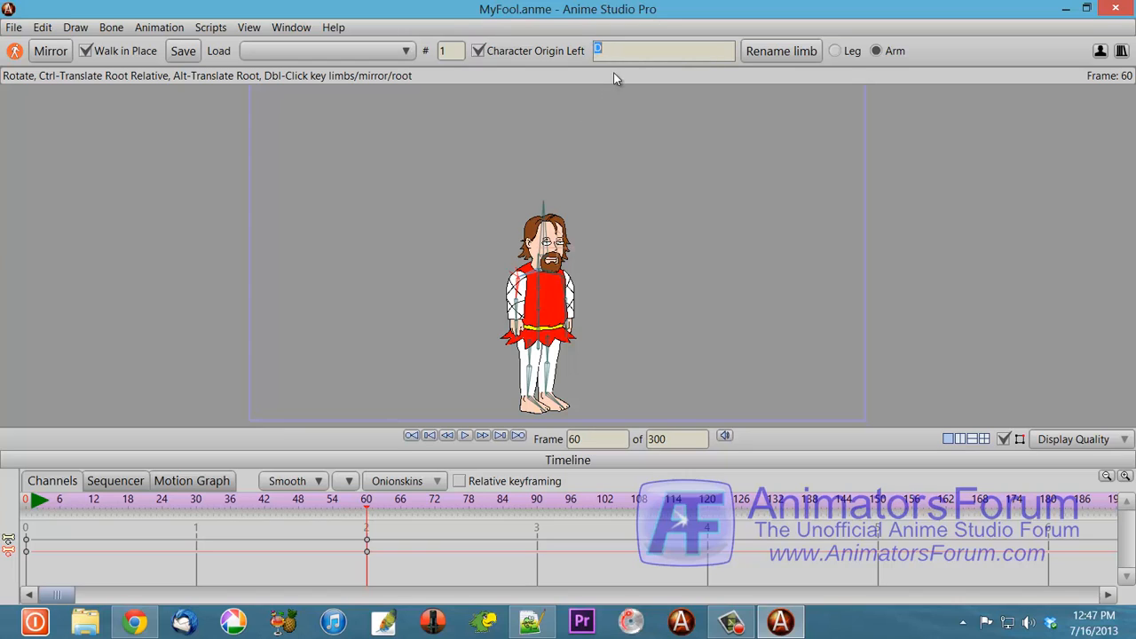
text(D)
click(656, 96)
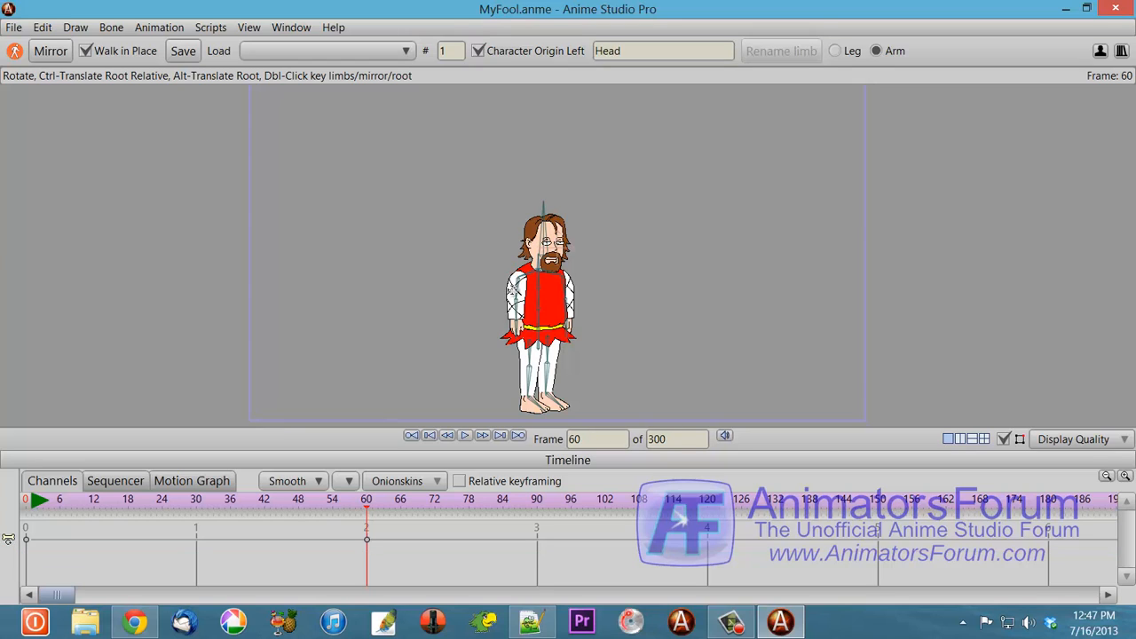
click(515, 286)
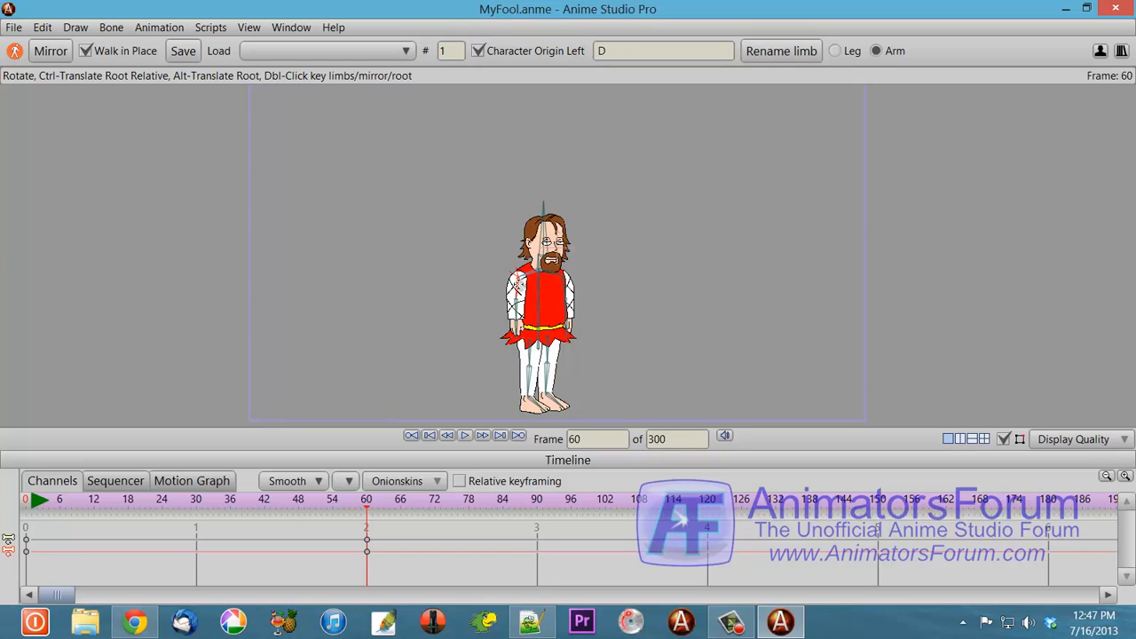
click(766, 54)
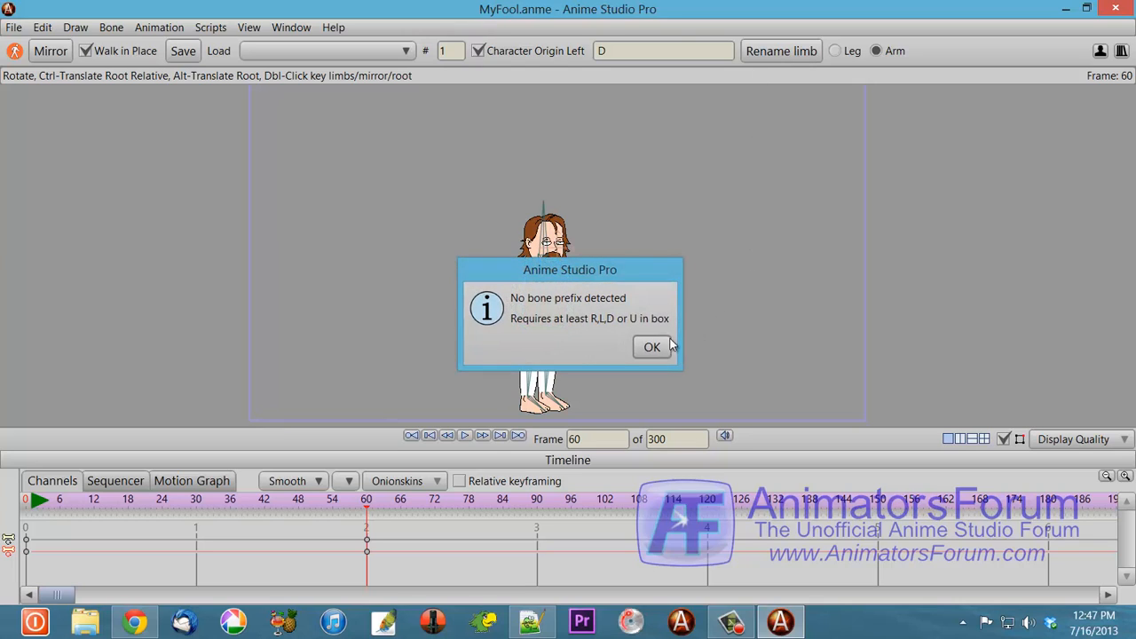
click(657, 348)
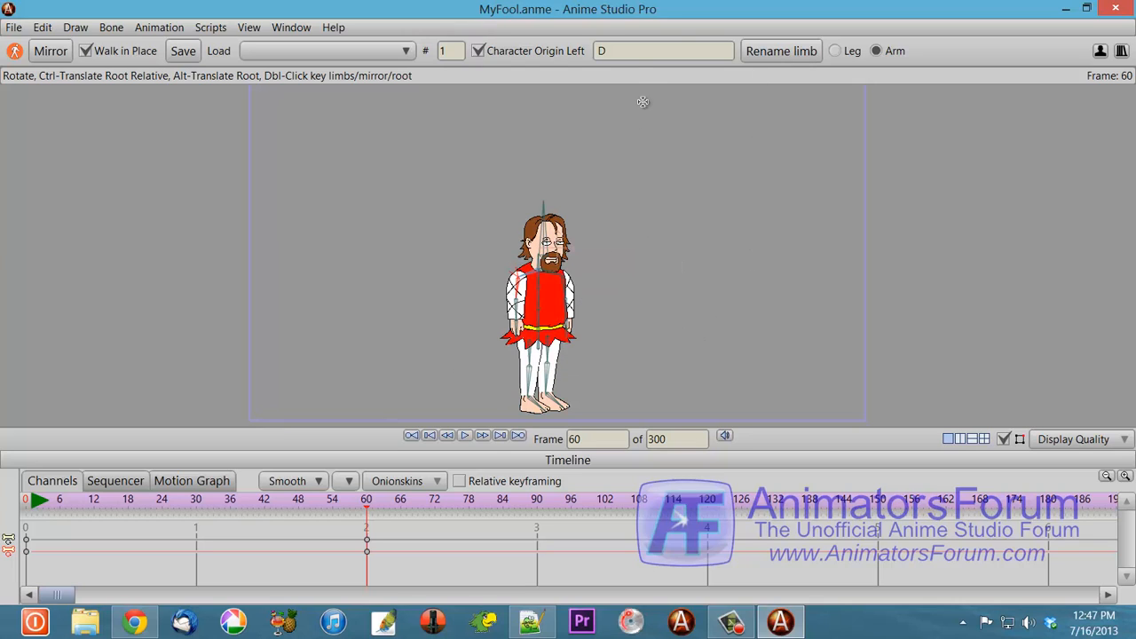
Name the near upper arm bone D_Bicep, rename the limb from it, and check the forearm and hand bone names.
double_click(636, 48)
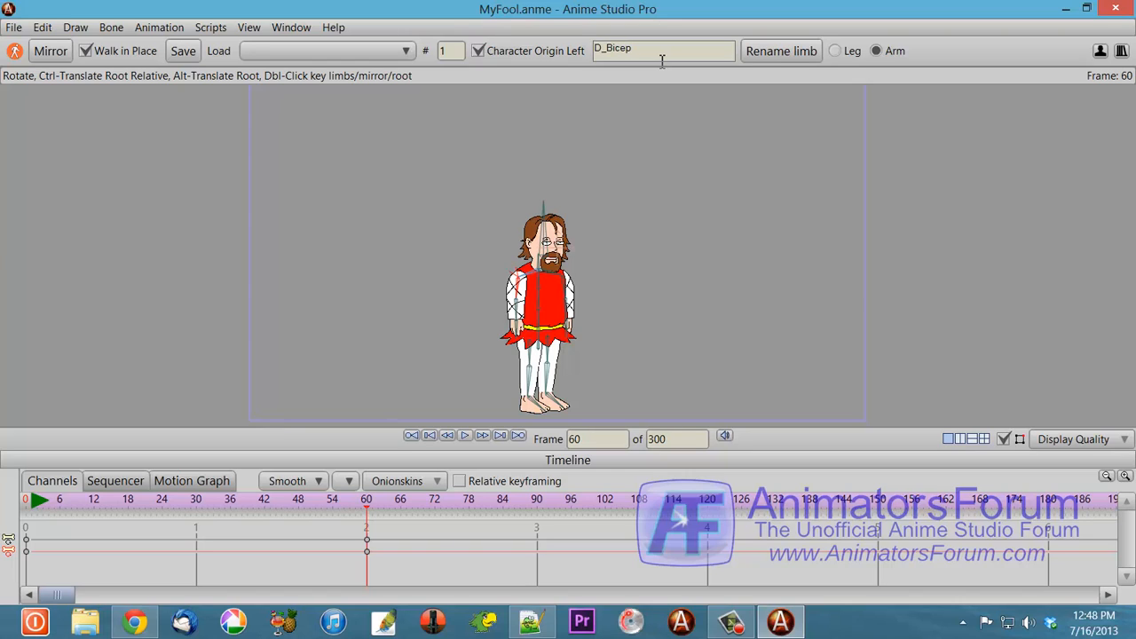
click(761, 52)
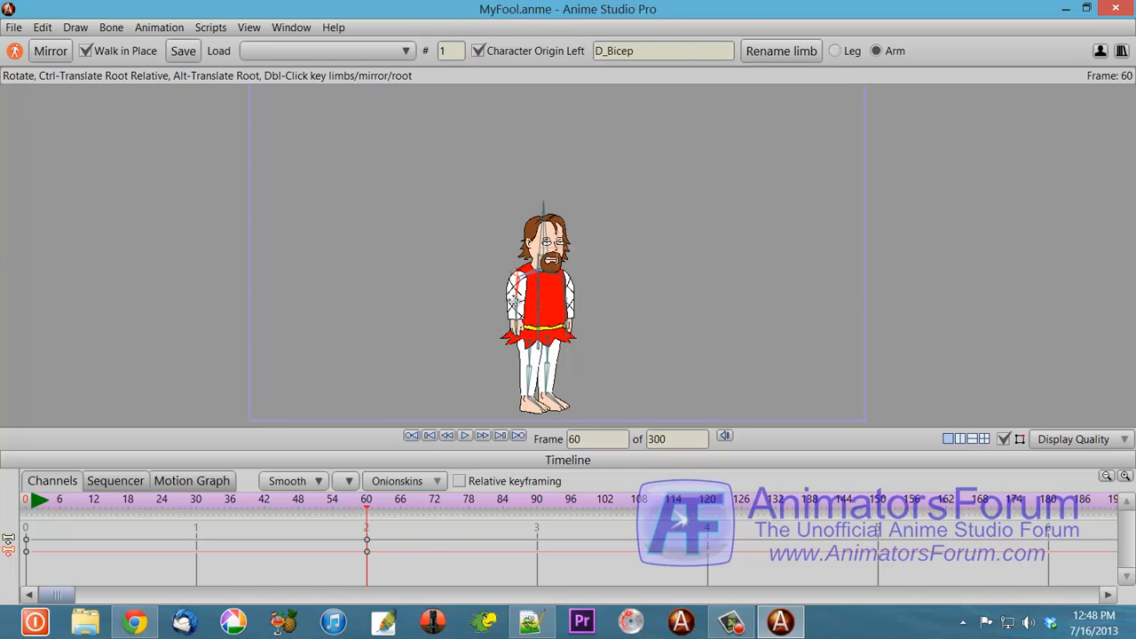
click(517, 303)
click(518, 330)
click(517, 301)
click(516, 316)
click(518, 330)
Open the recent file HorseWalk.anme without saving the current document.
click(14, 28)
mouse_move(177, 101)
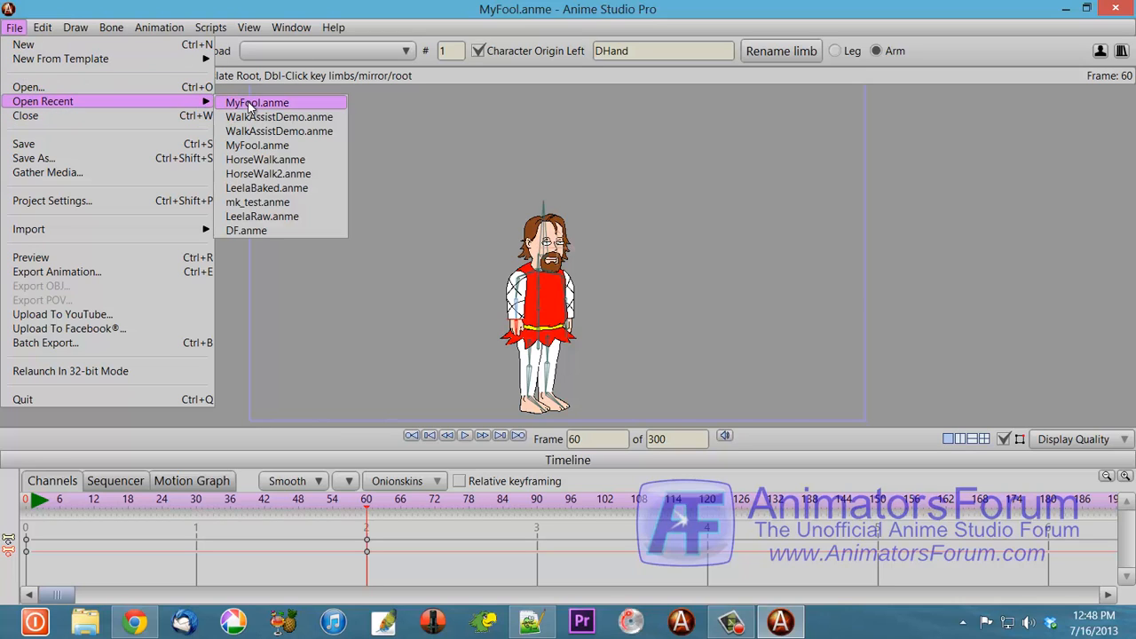
click(264, 160)
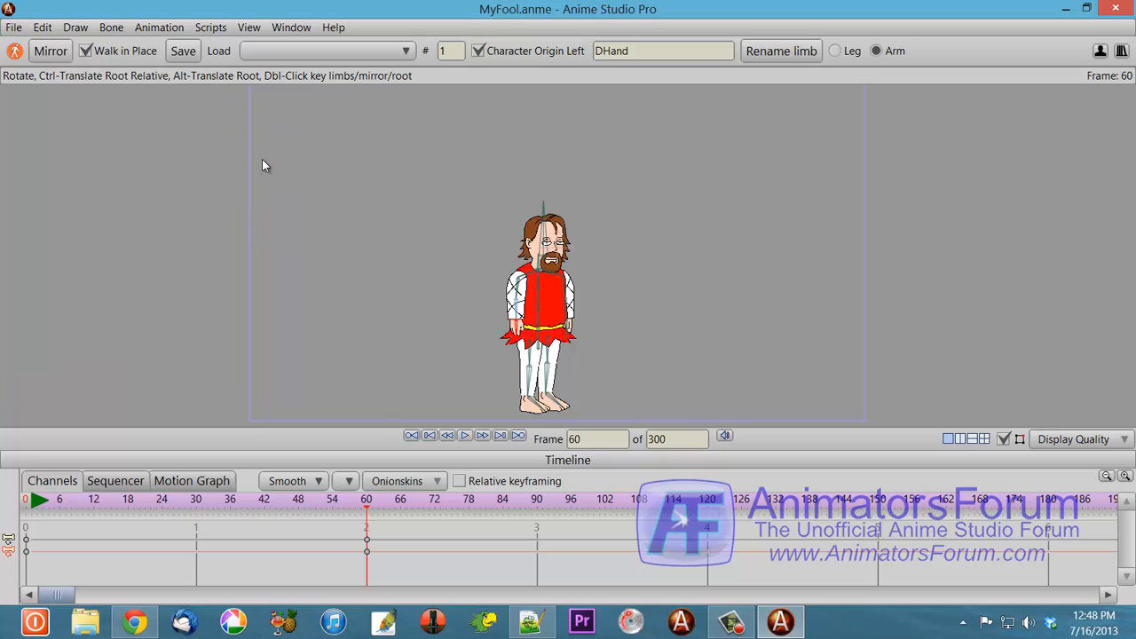
click(575, 347)
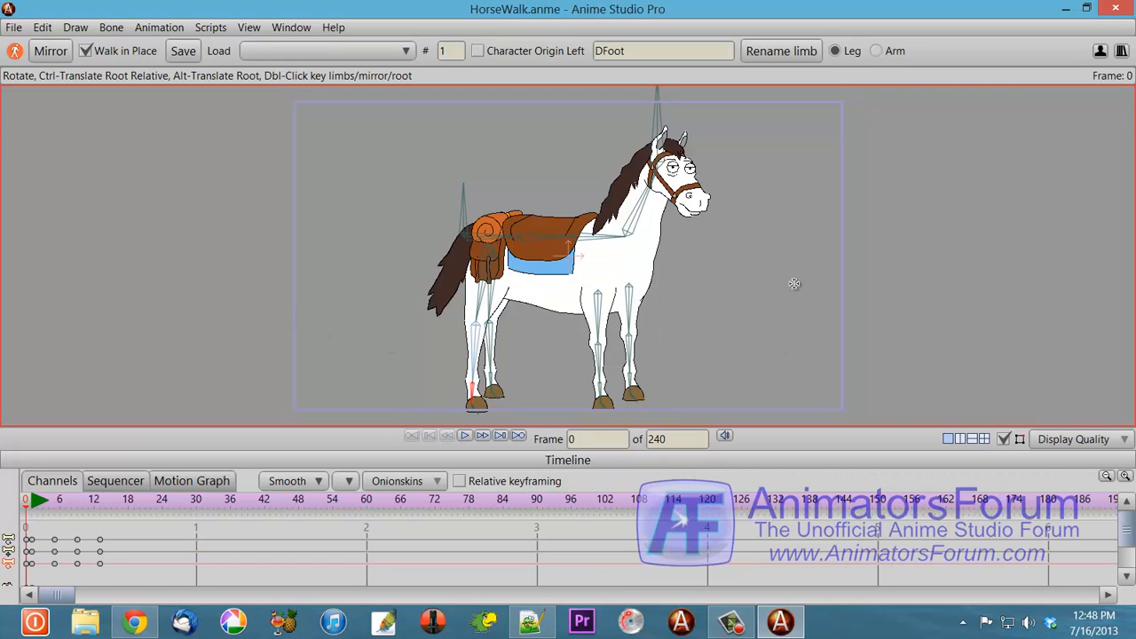
Mirror the horse's walk at frame 18 with Walk in Place on, and scrub through to frame 36.
drag(31, 508, 129, 521)
click(51, 46)
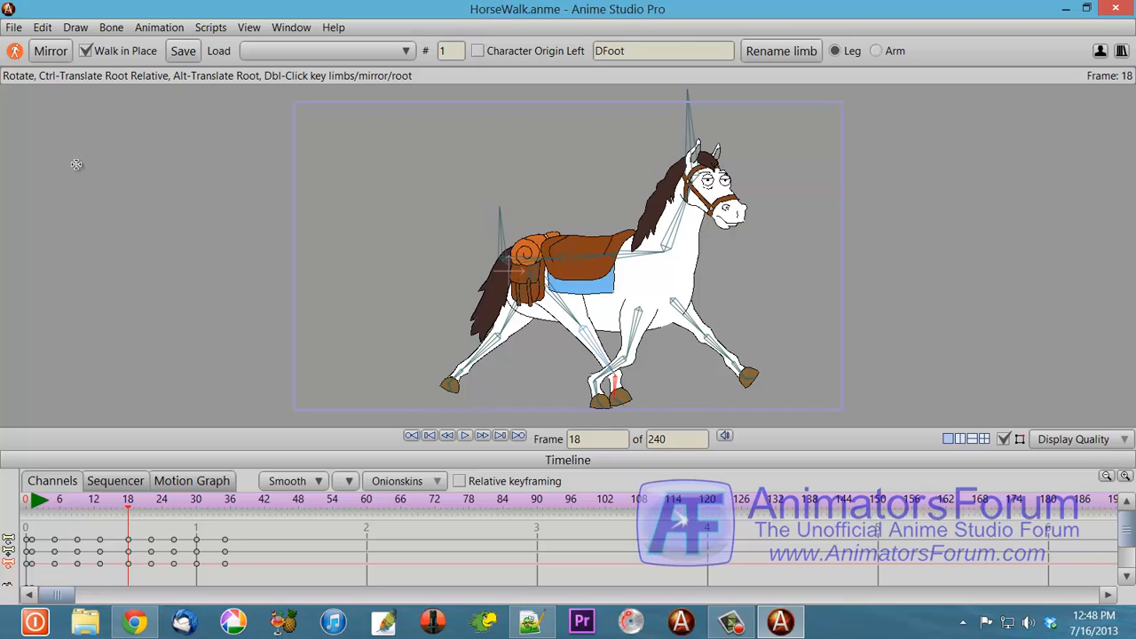
drag(89, 504, 233, 514)
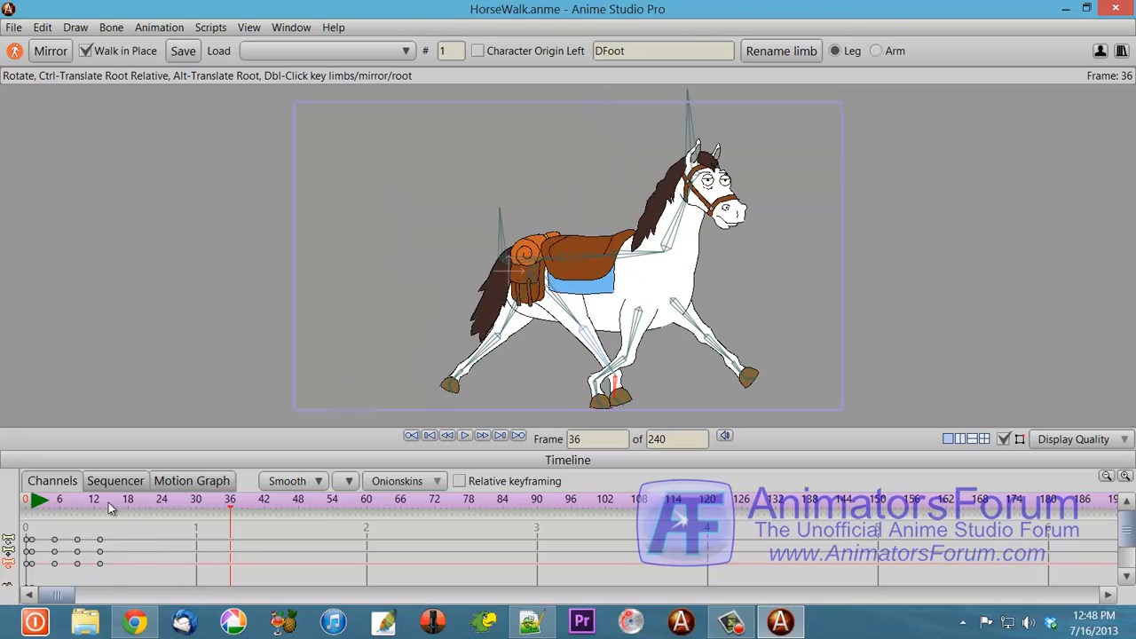
Turn off Walk in Place, mirror the horse's walk at frame 17, and scrub through to frame 33.
drag(110, 502, 121, 503)
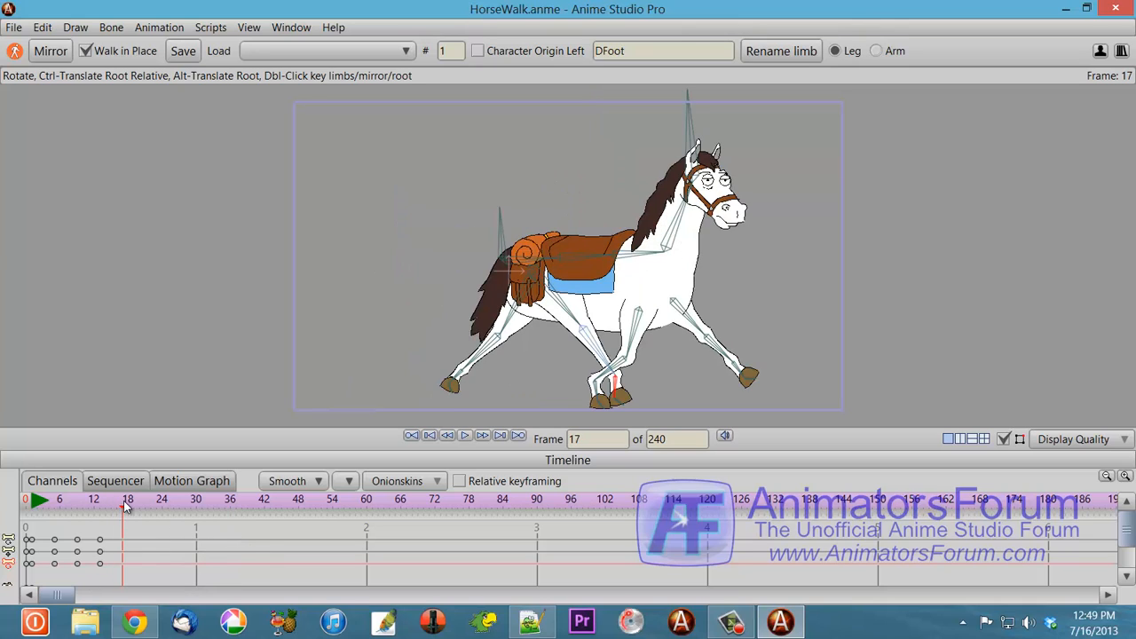
click(88, 50)
click(37, 501)
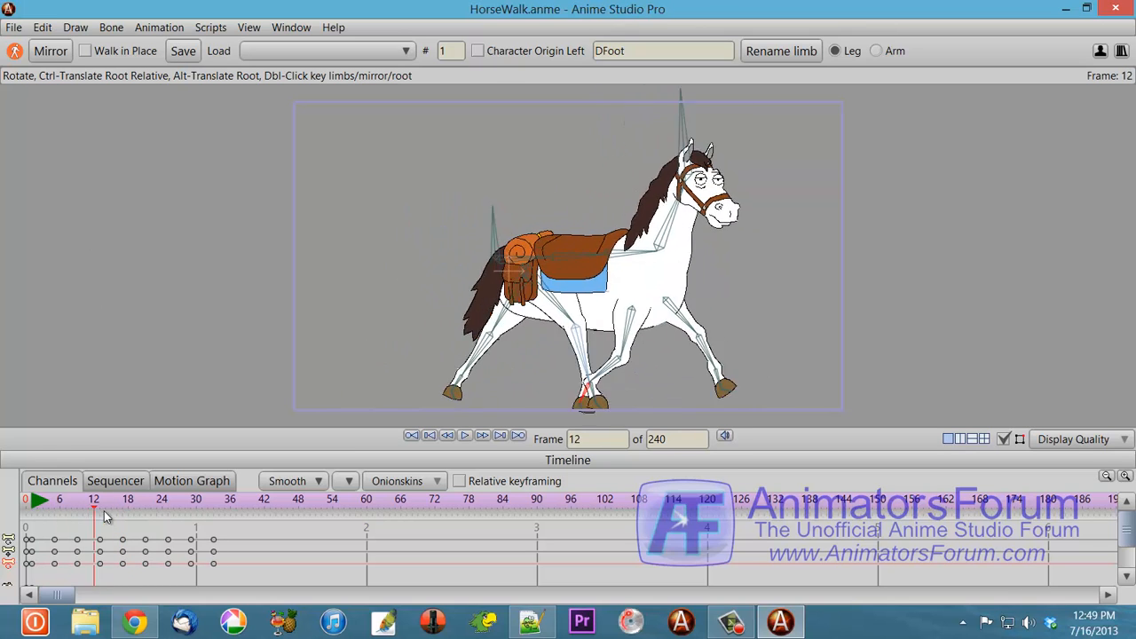
drag(55, 518, 214, 529)
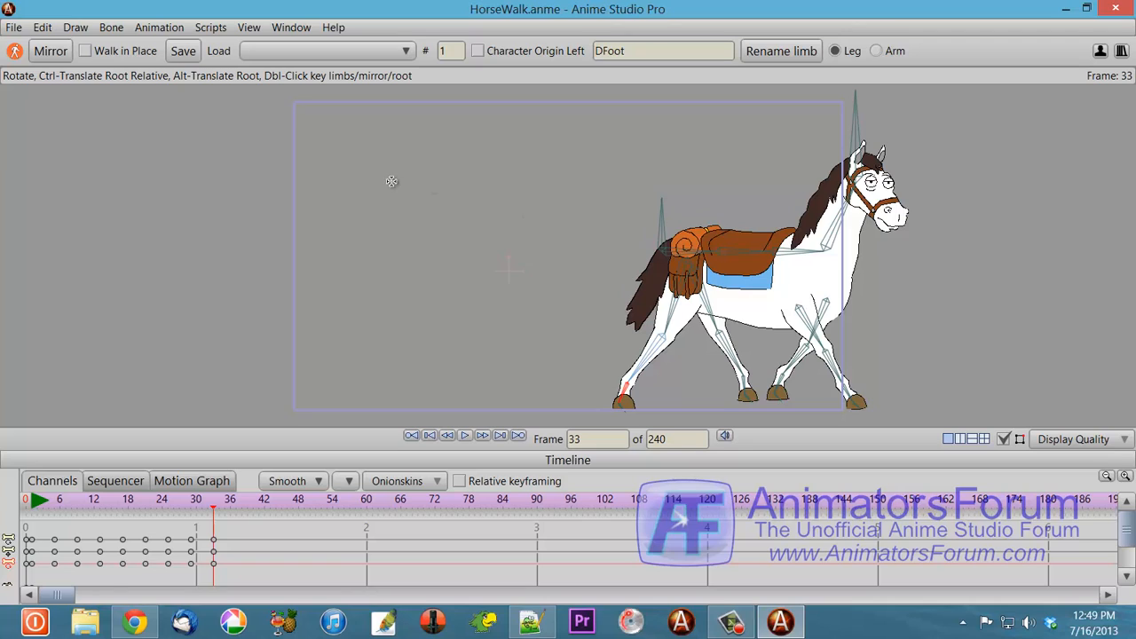
Open the recent file WalkAssistDemo.anme without saving the horse document.
click(20, 27)
mouse_move(49, 99)
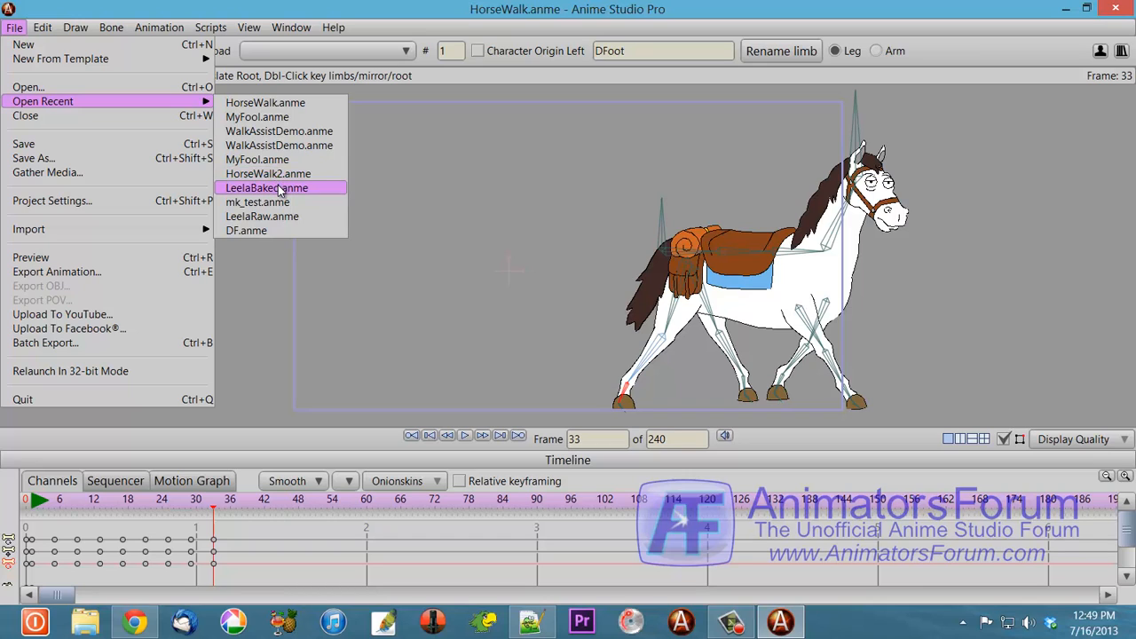
click(320, 143)
click(574, 343)
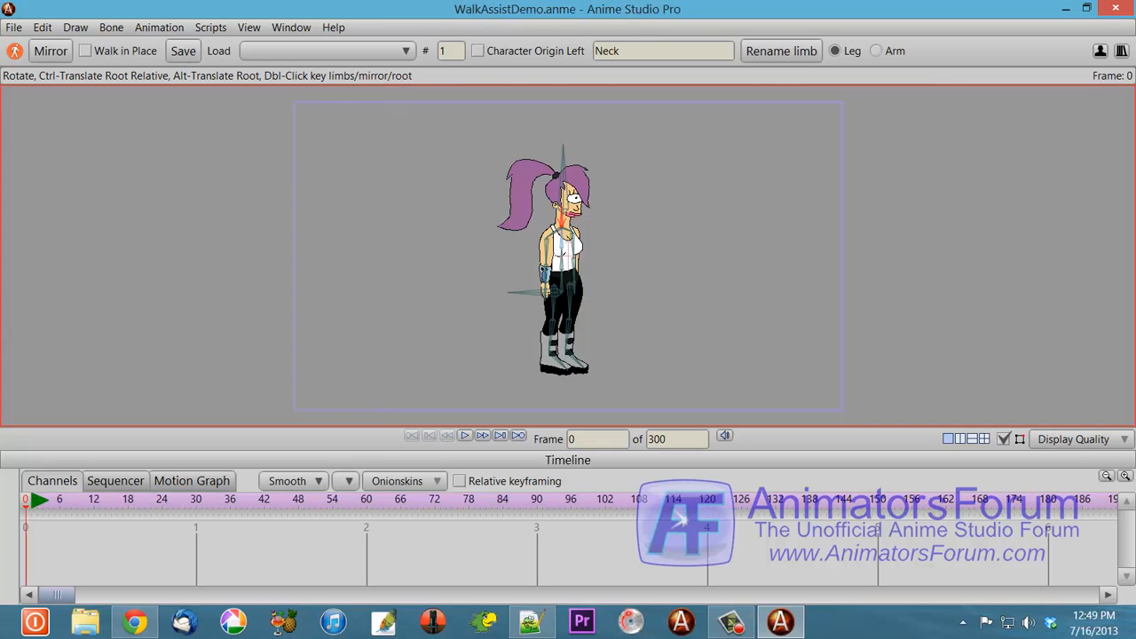
Try loading the saved FryRun motion onto the character at frame 0, scrub through the run, and return to frame 0.
click(406, 51)
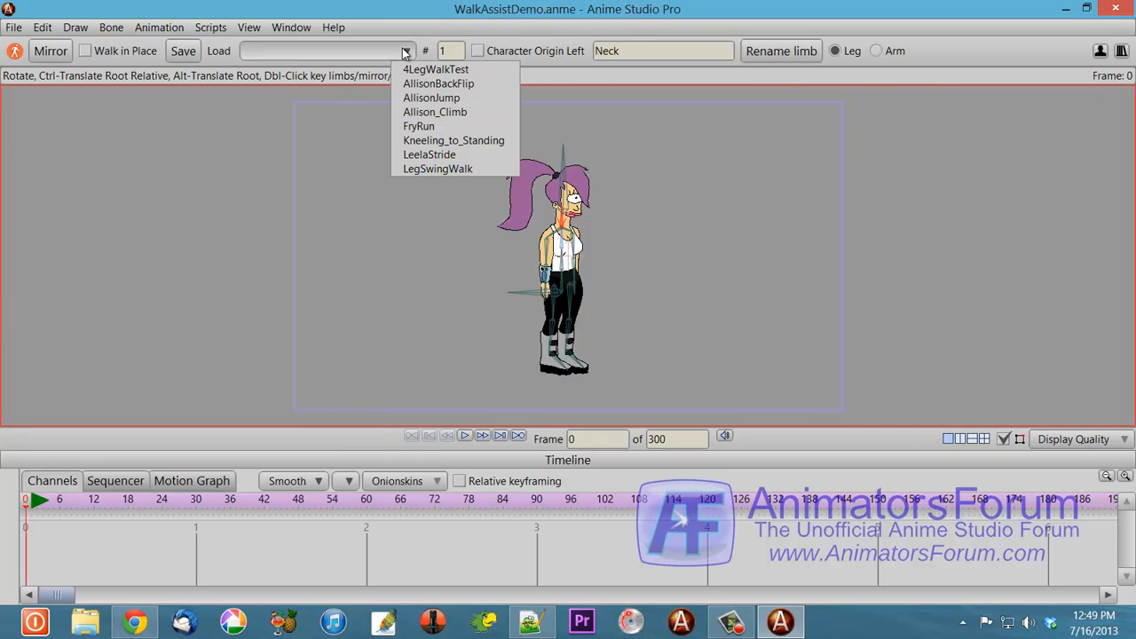
click(417, 126)
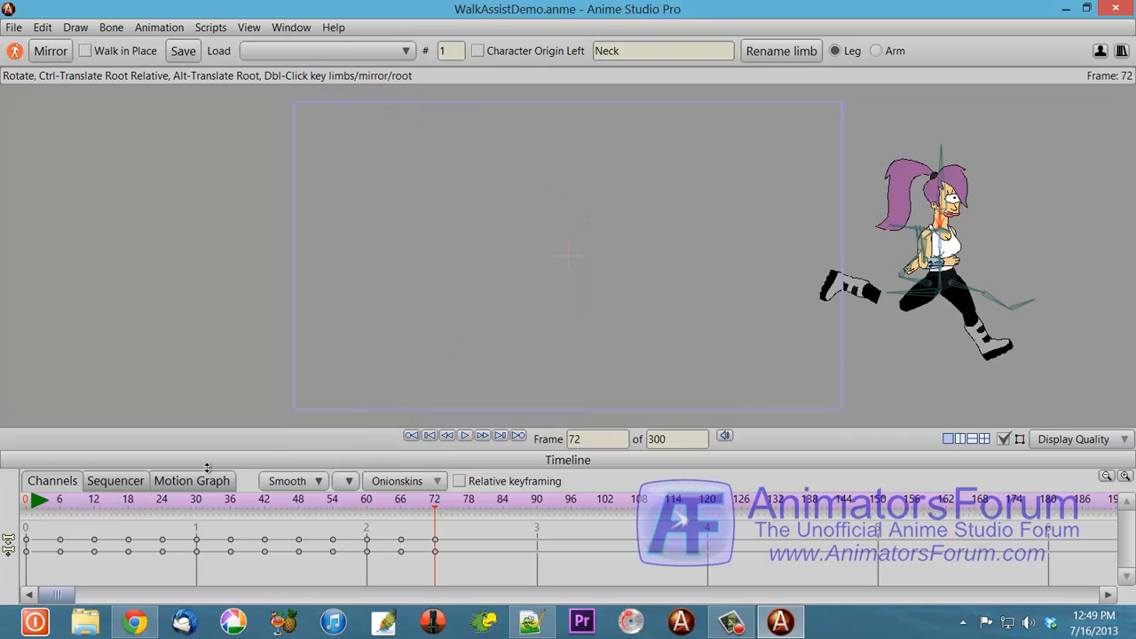
drag(39, 501, 113, 504)
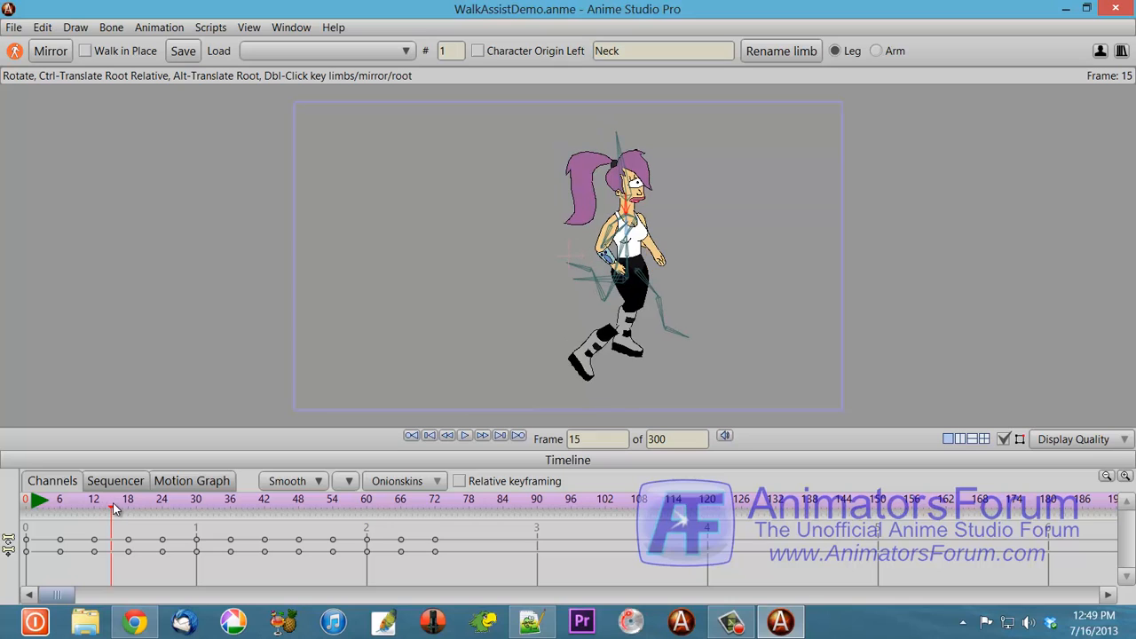
key(shift+Left)
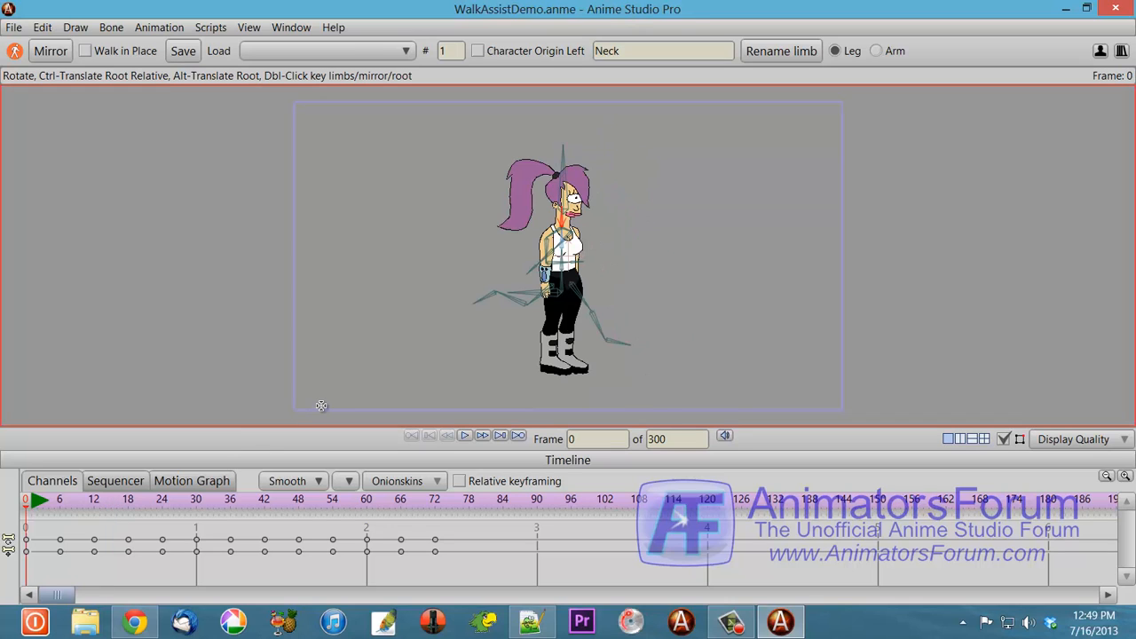
Clear all animation from the document and check the character's rest pose at frame 0.
click(145, 29)
mouse_move(194, 184)
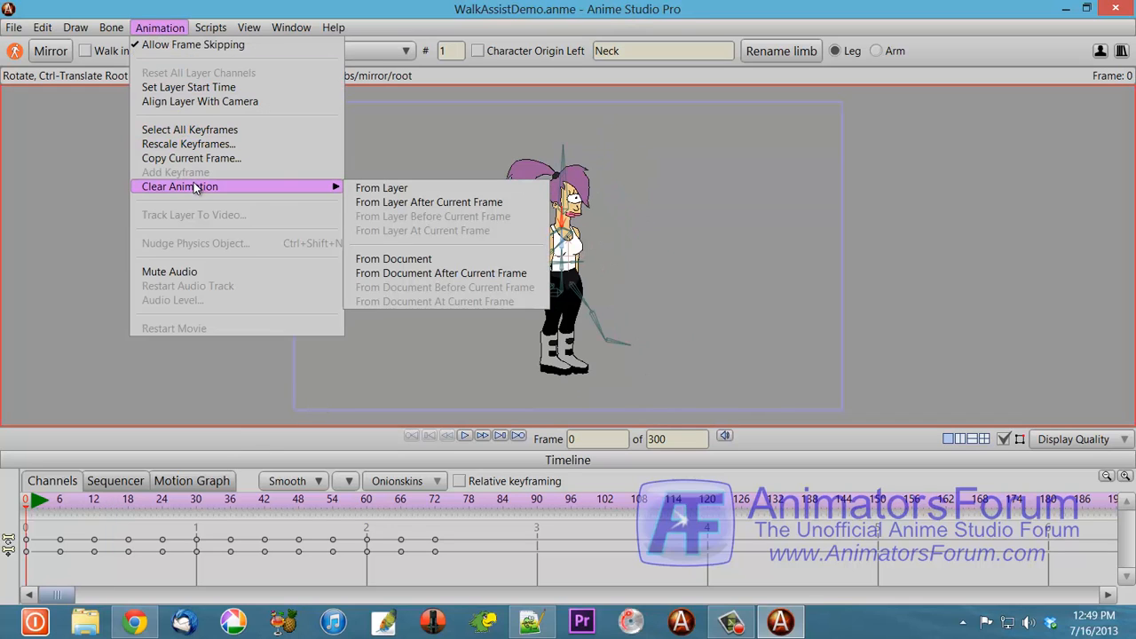
click(406, 262)
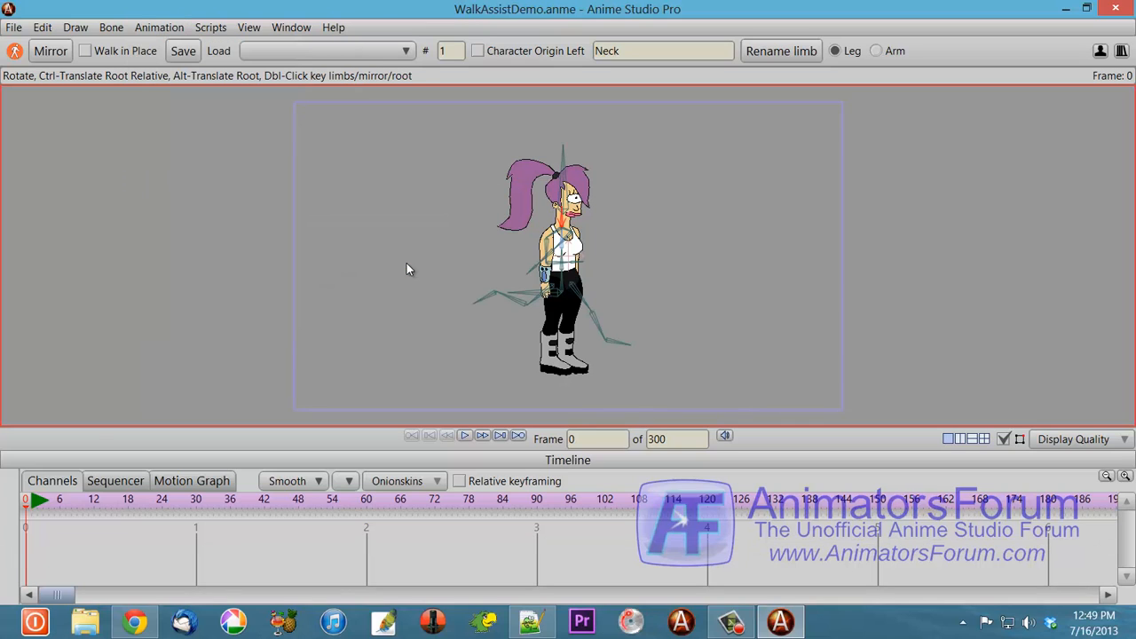
click(54, 503)
drag(54, 503, 26, 513)
Reopen the recent file WalkAssistDemo.anme without saving the changes.
click(14, 28)
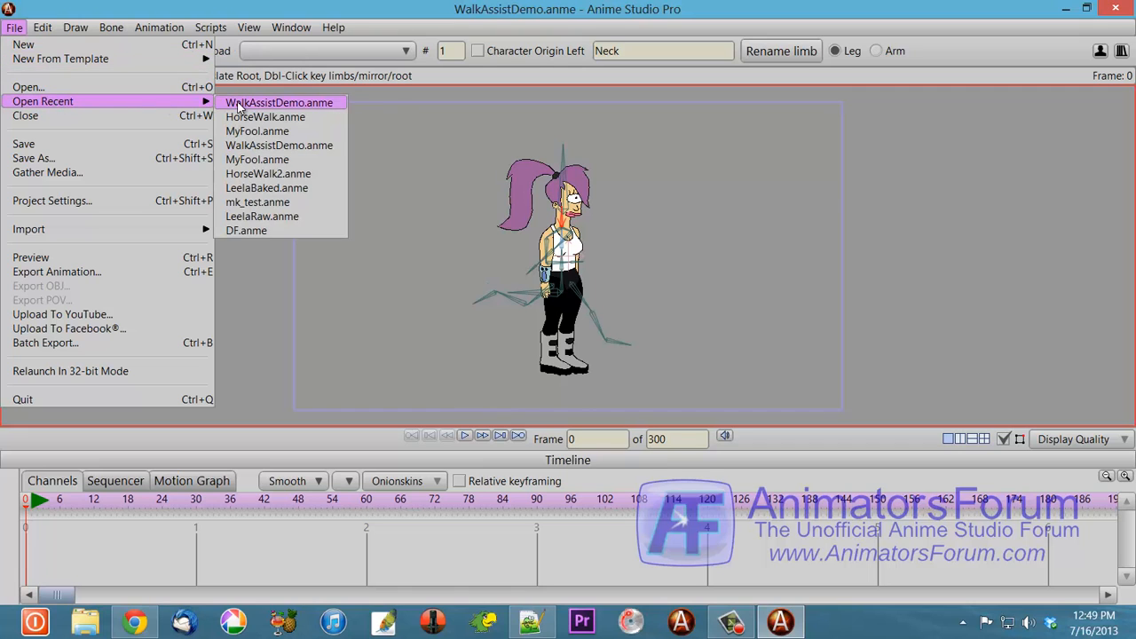
click(266, 103)
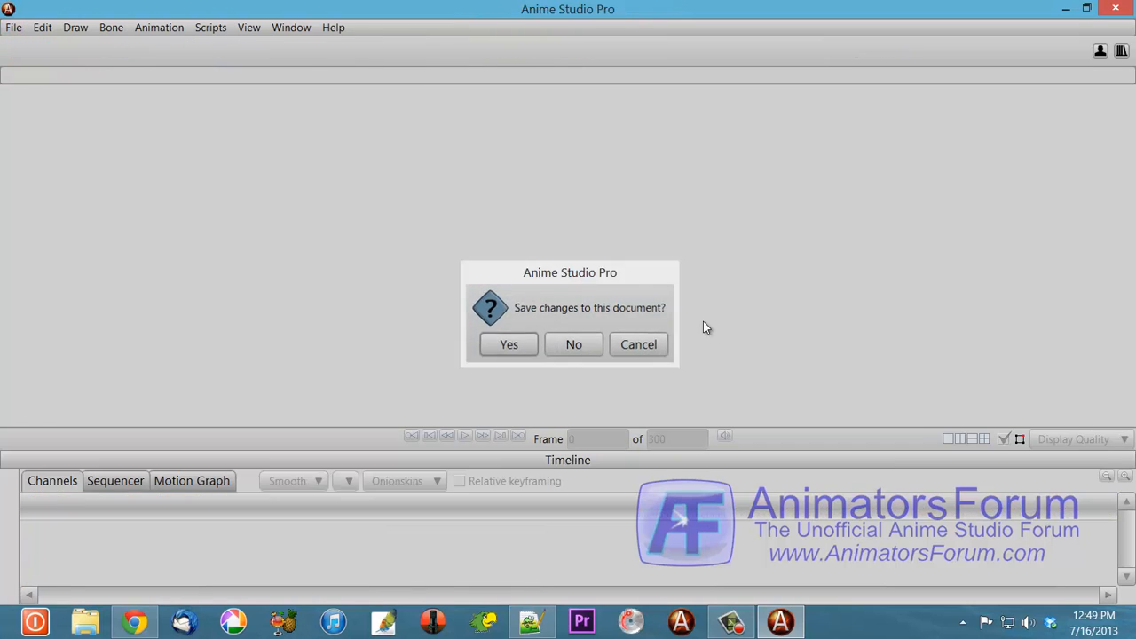
click(575, 344)
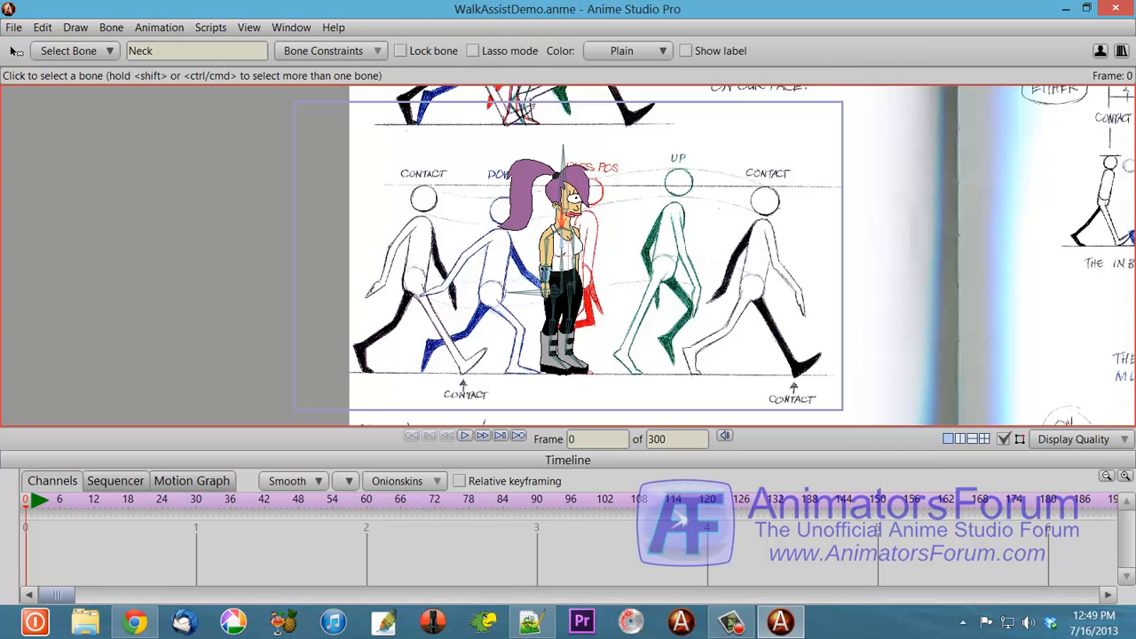
Load the saved FryRun motion onto the character at frame 12 with the walk assist tool and scrub through the run.
key(t)
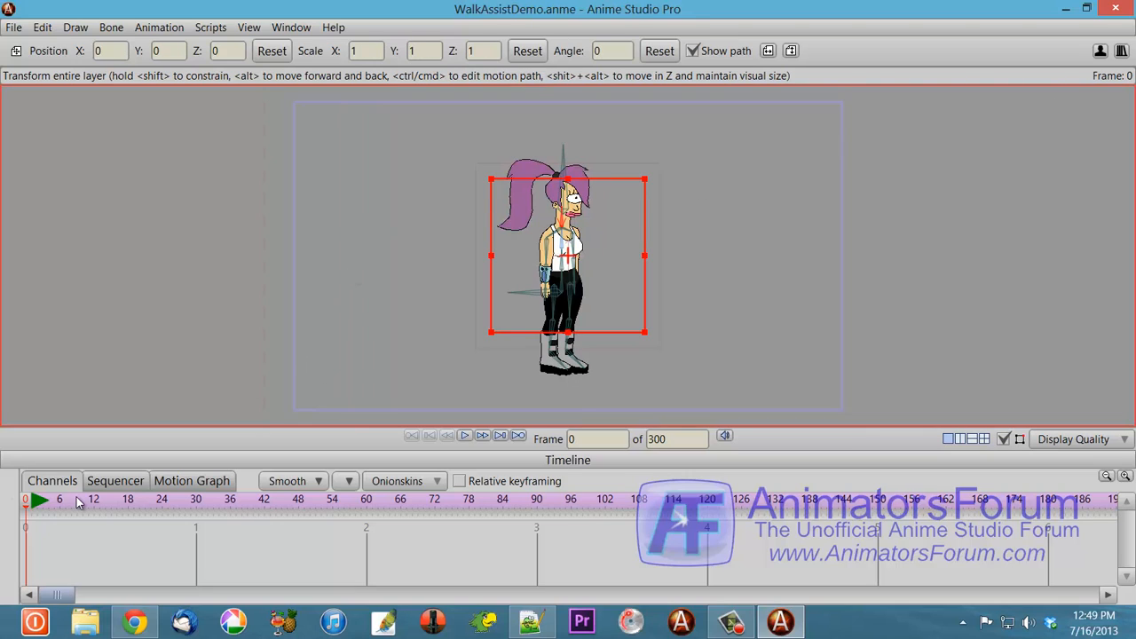
drag(80, 503, 96, 506)
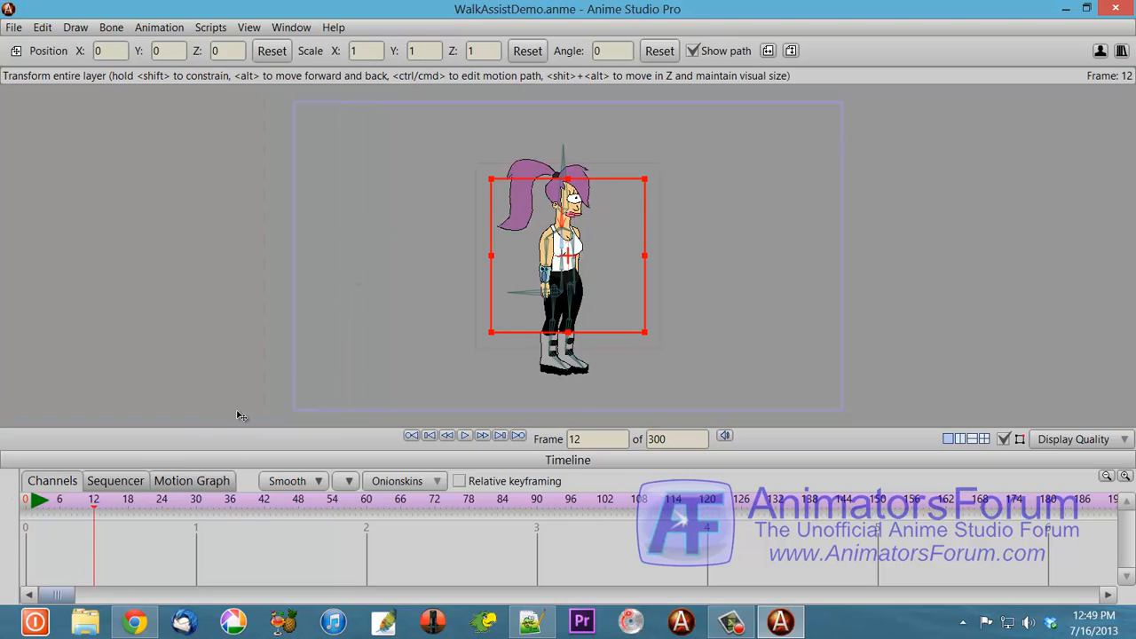
key(b)
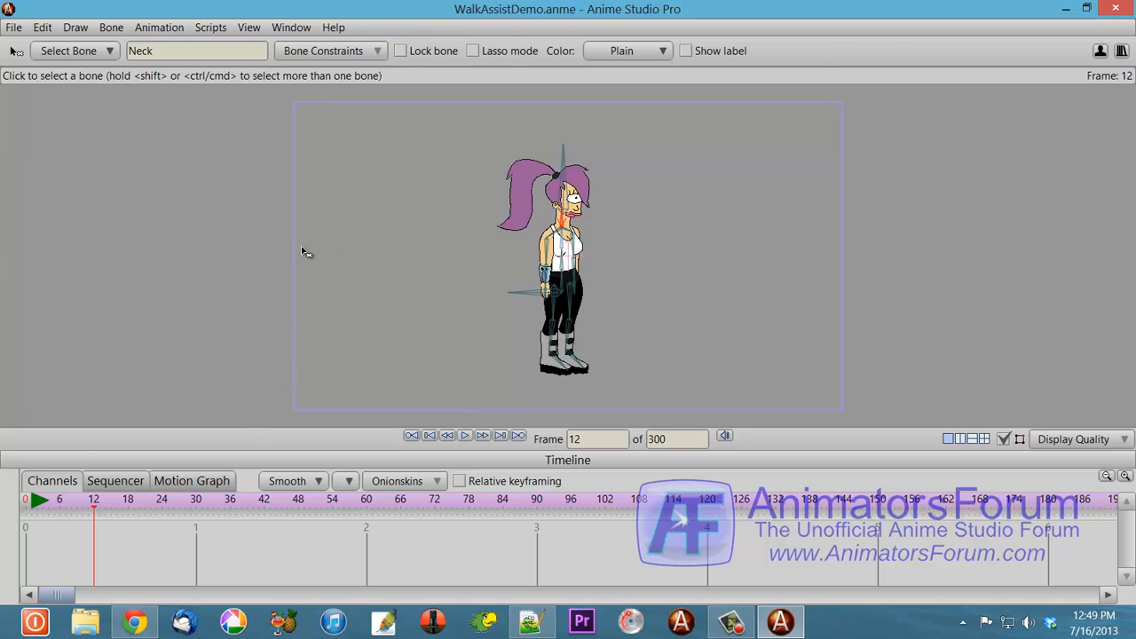
key(w)
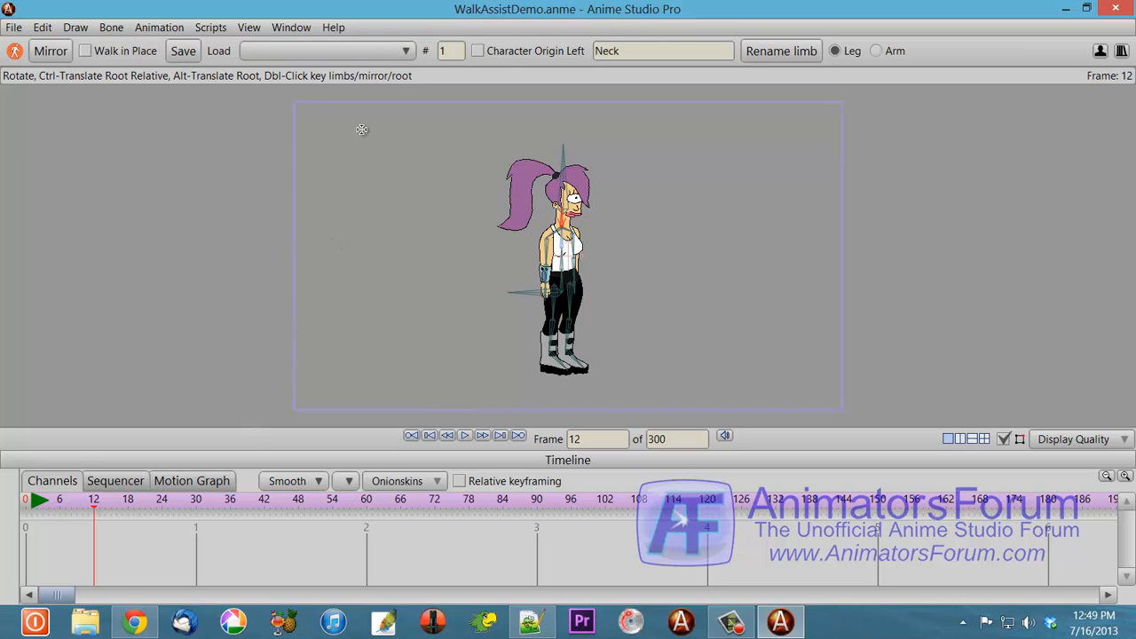
click(406, 53)
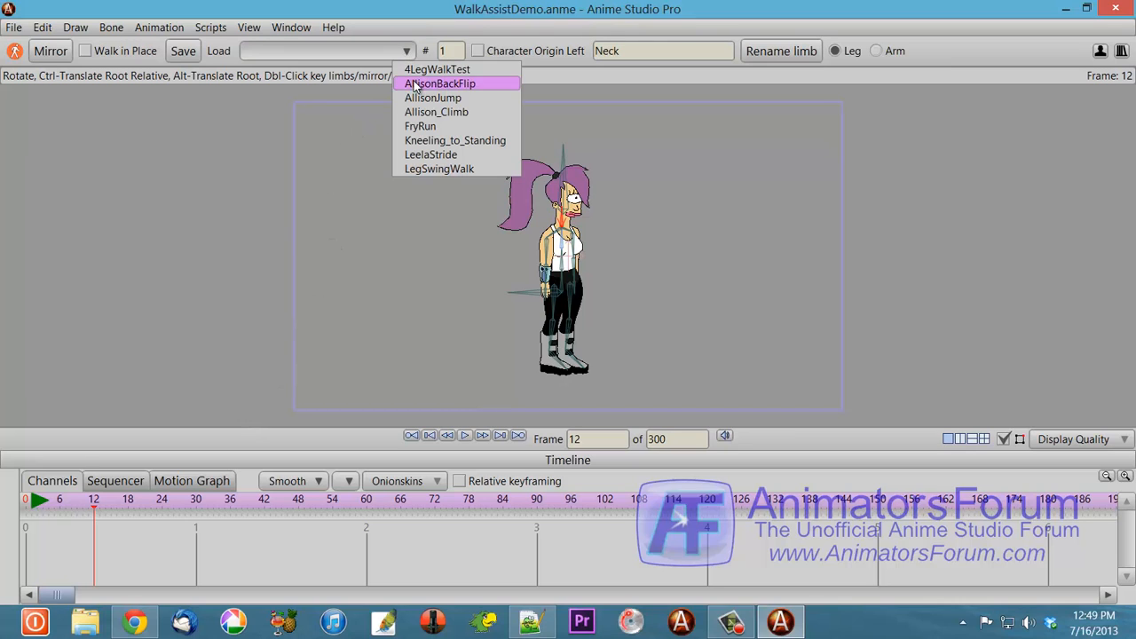
click(421, 126)
drag(95, 502, 97, 530)
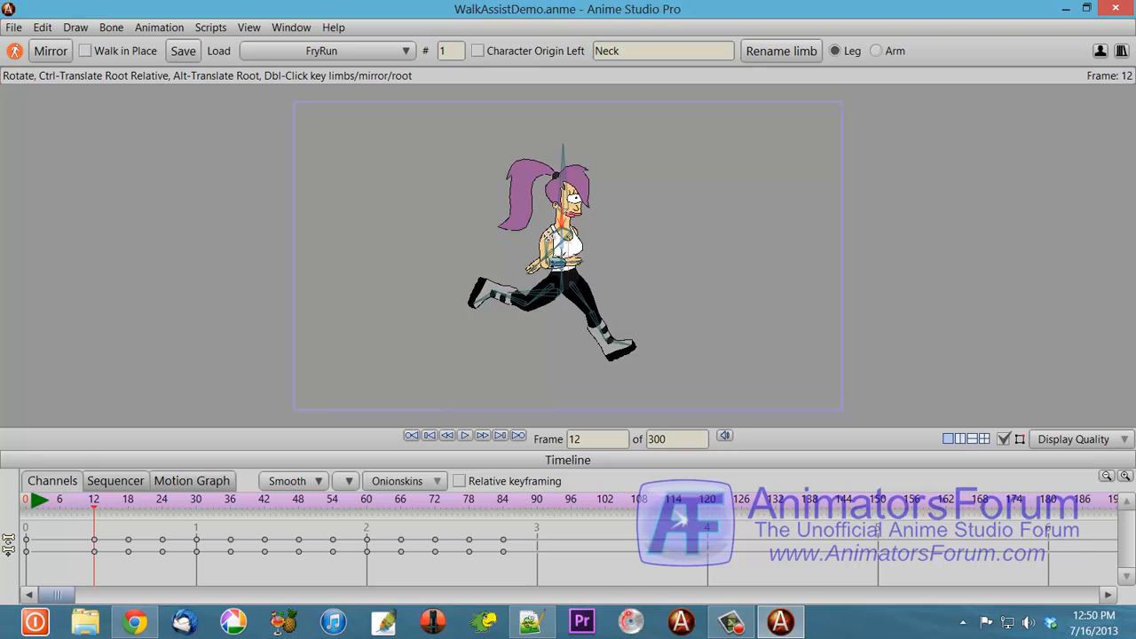
Pose the character's arms raised forward and the torso leaning slightly back at frame 12, and scrub the run through to frame 81.
click(548, 241)
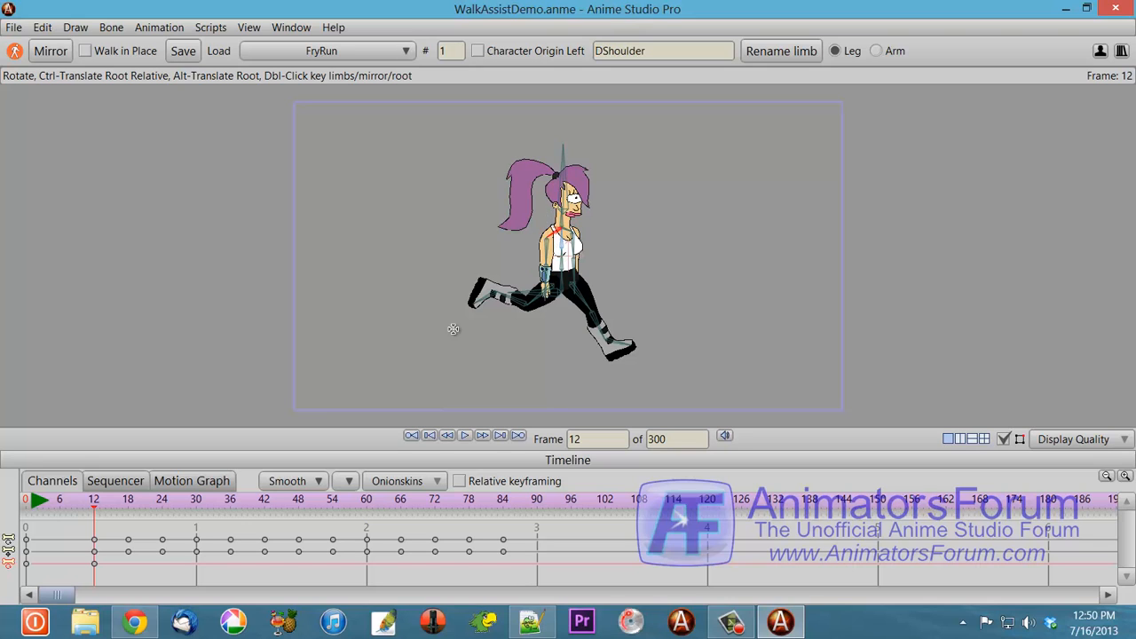
drag(111, 511, 98, 553)
mouse_move(546, 251)
mouse_down()
mouse_move(612, 259)
mouse_move(614, 227)
mouse_move(546, 253)
mouse_up()
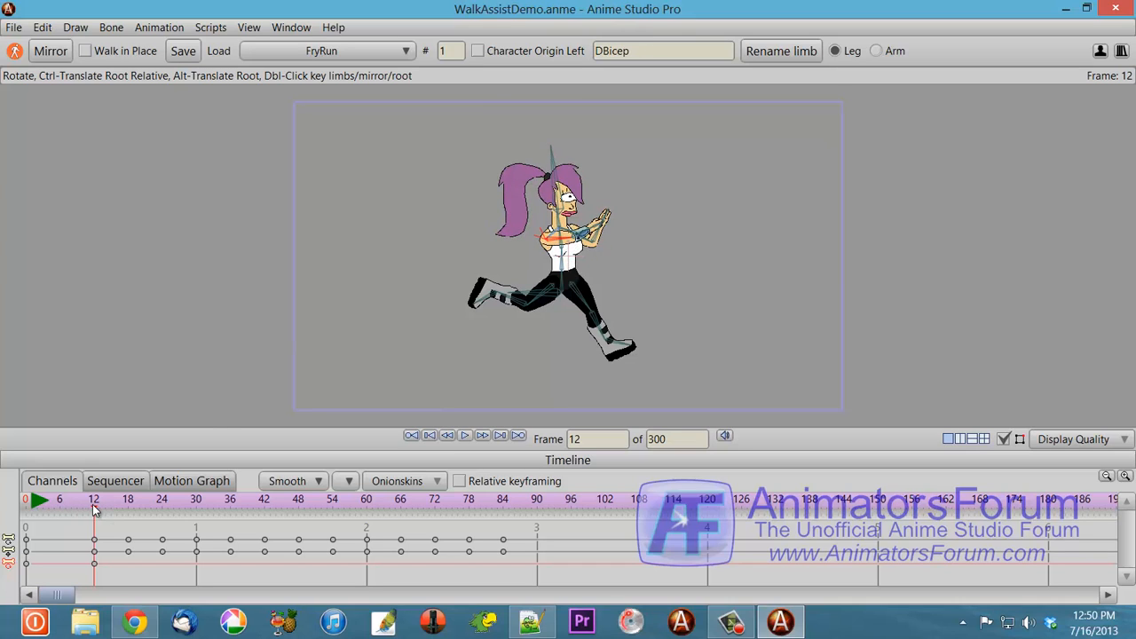
drag(95, 508, 486, 537)
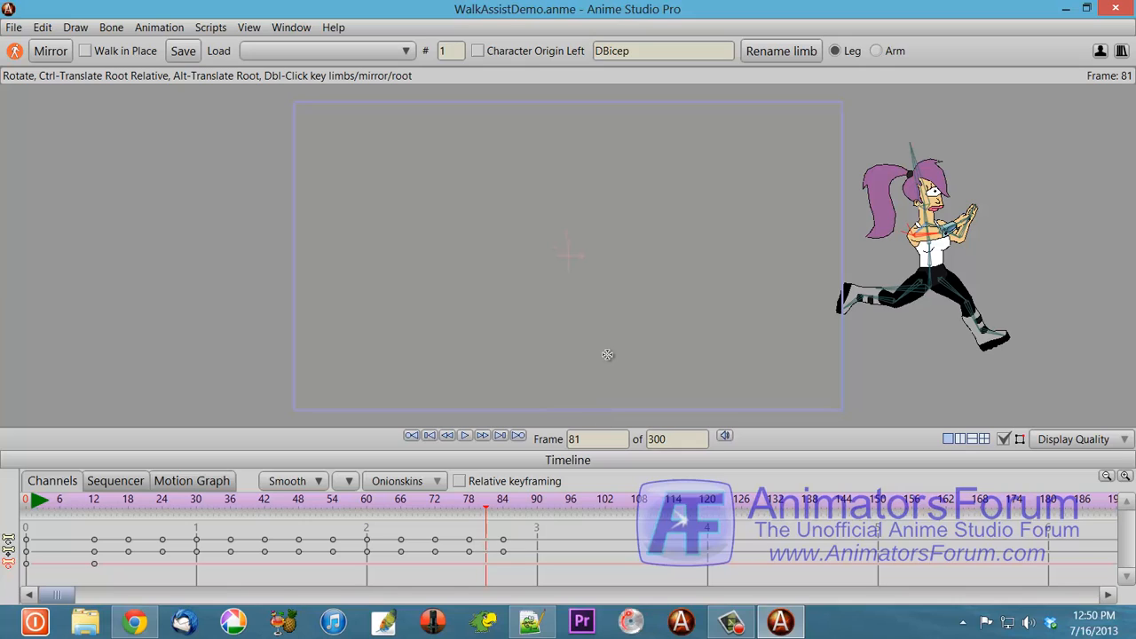